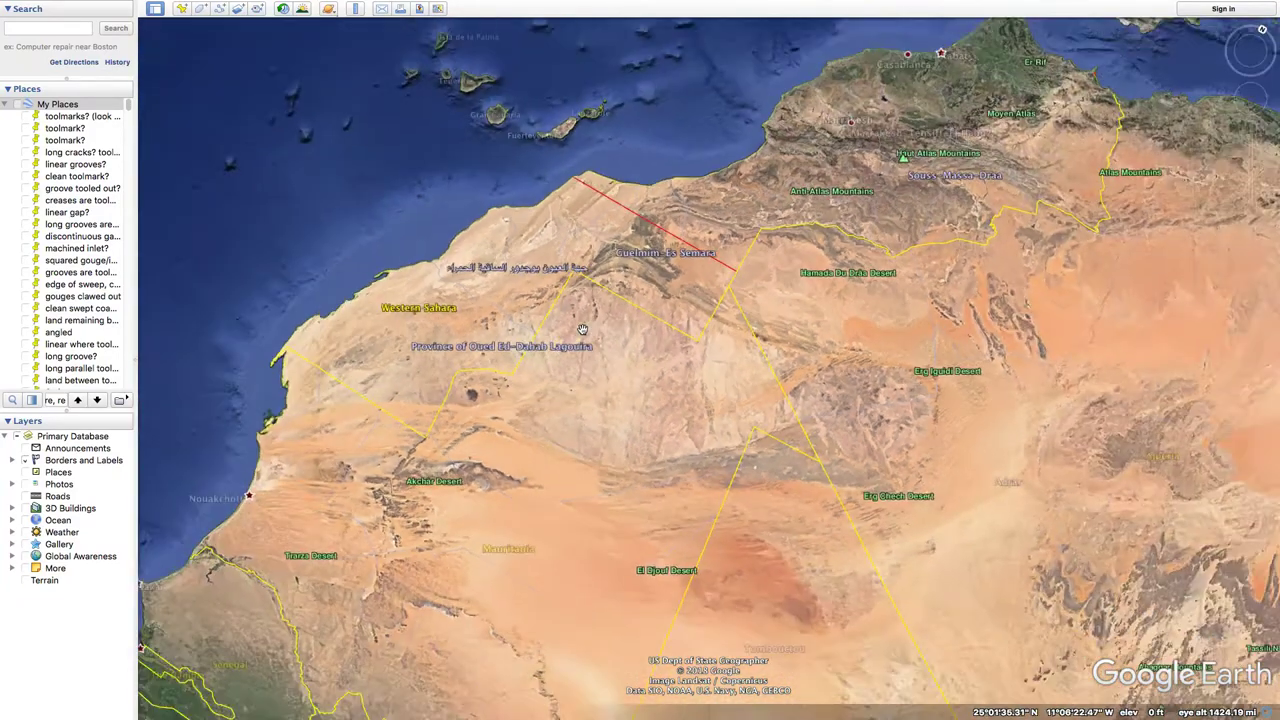
Step: Turn off the Borders and Labels layer so the northwest African terrain shows without boundary lines or place names
scroll(586, 346, "up", 3)
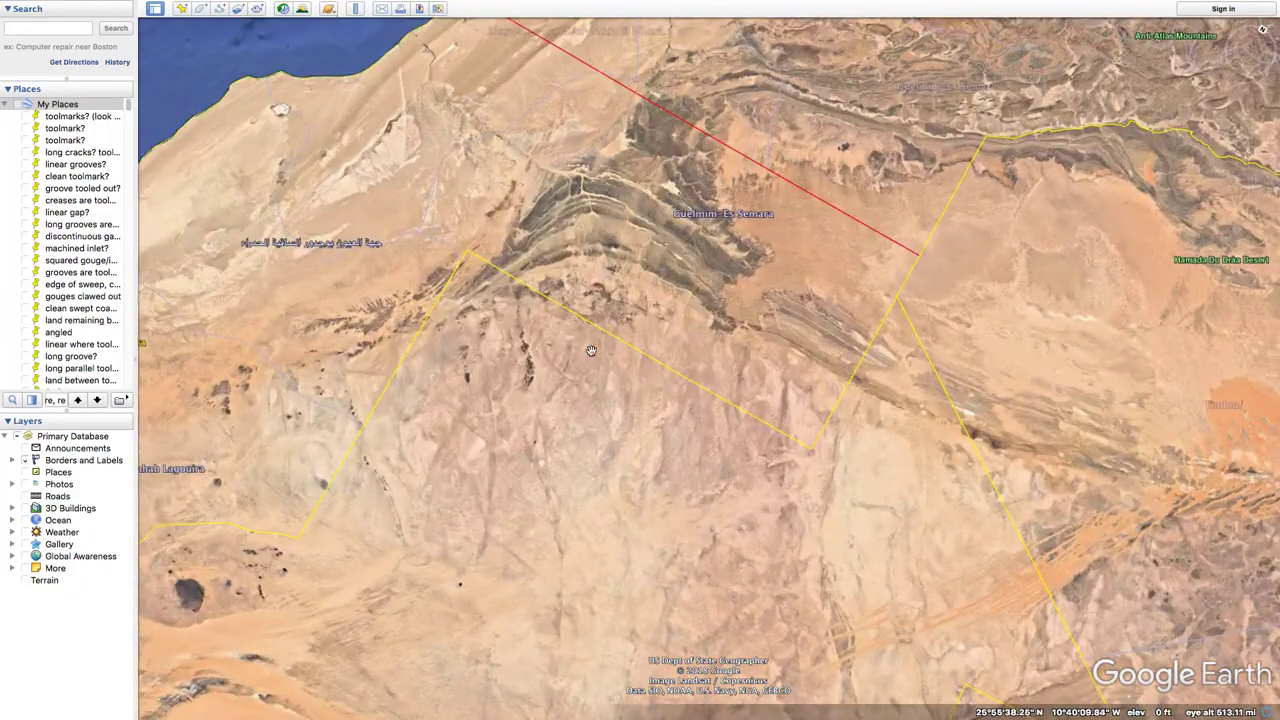
scroll(582, 349, "down", 2)
left_click_drag(582, 349, 596, 333)
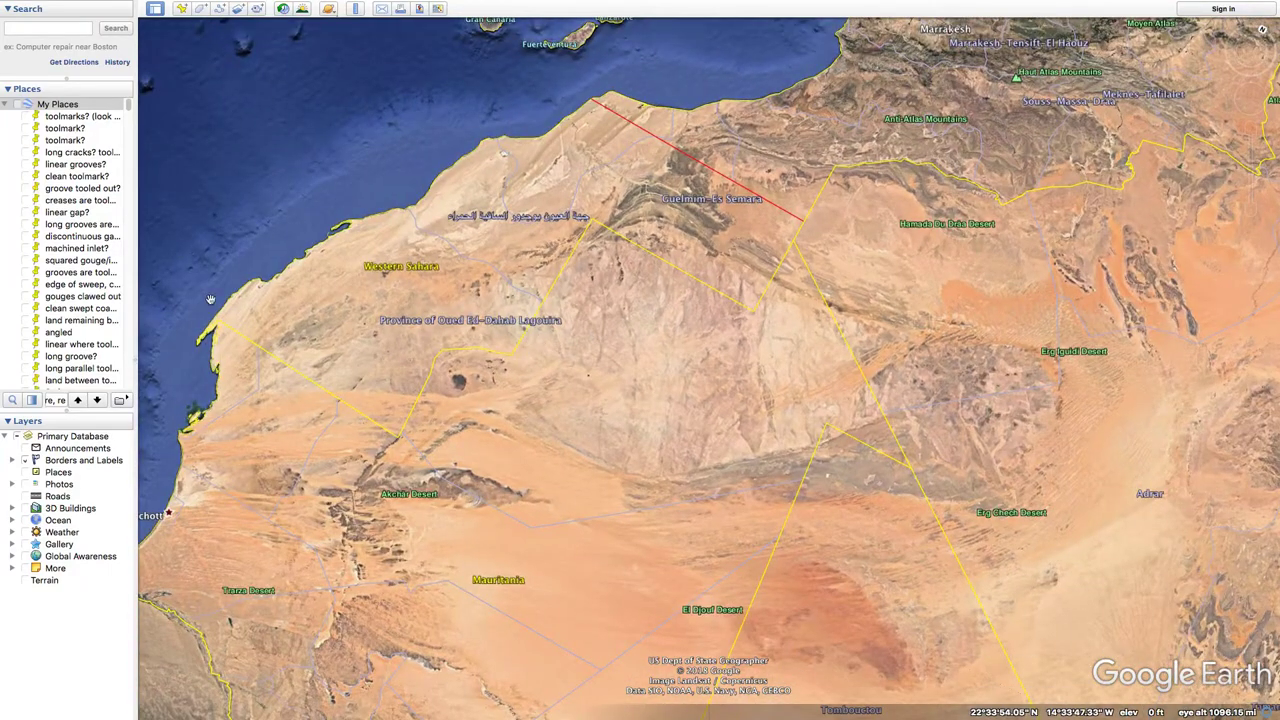
left_click(27, 461)
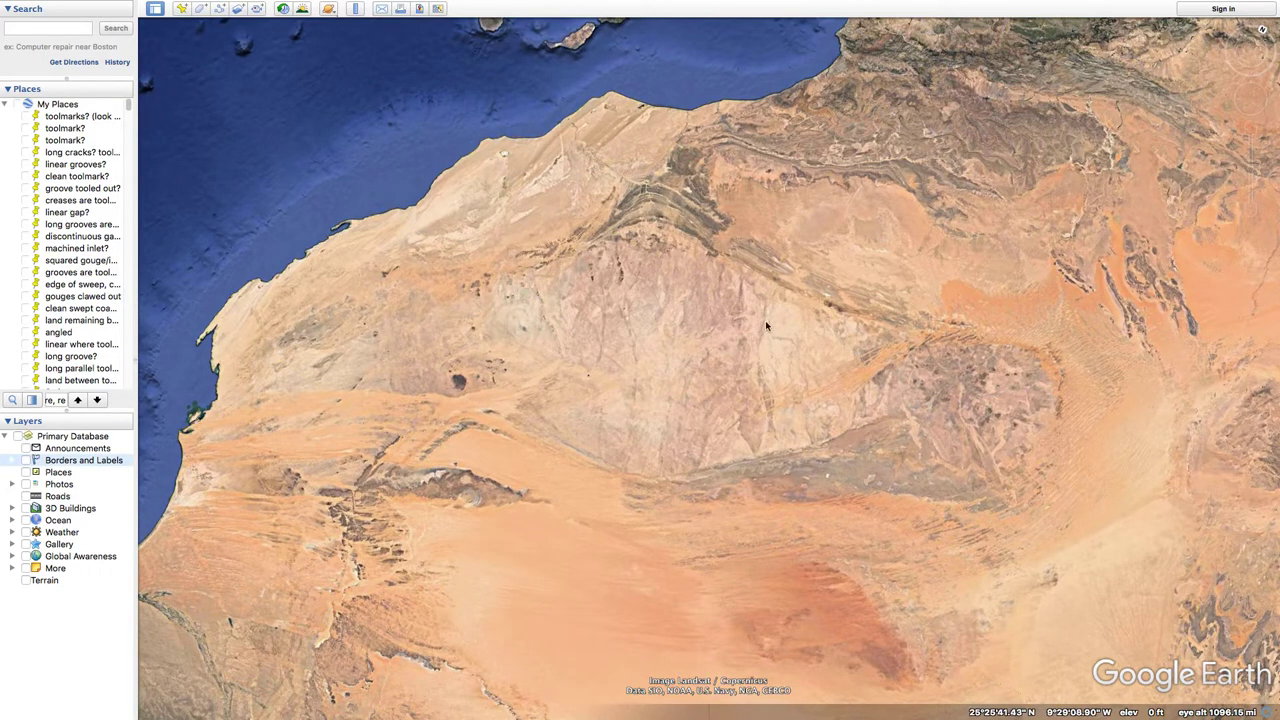
Step: Examine the faint pale circular formation inland from the coast and its location relative to the ringed structure south of it
scroll(472, 327, "up", 3)
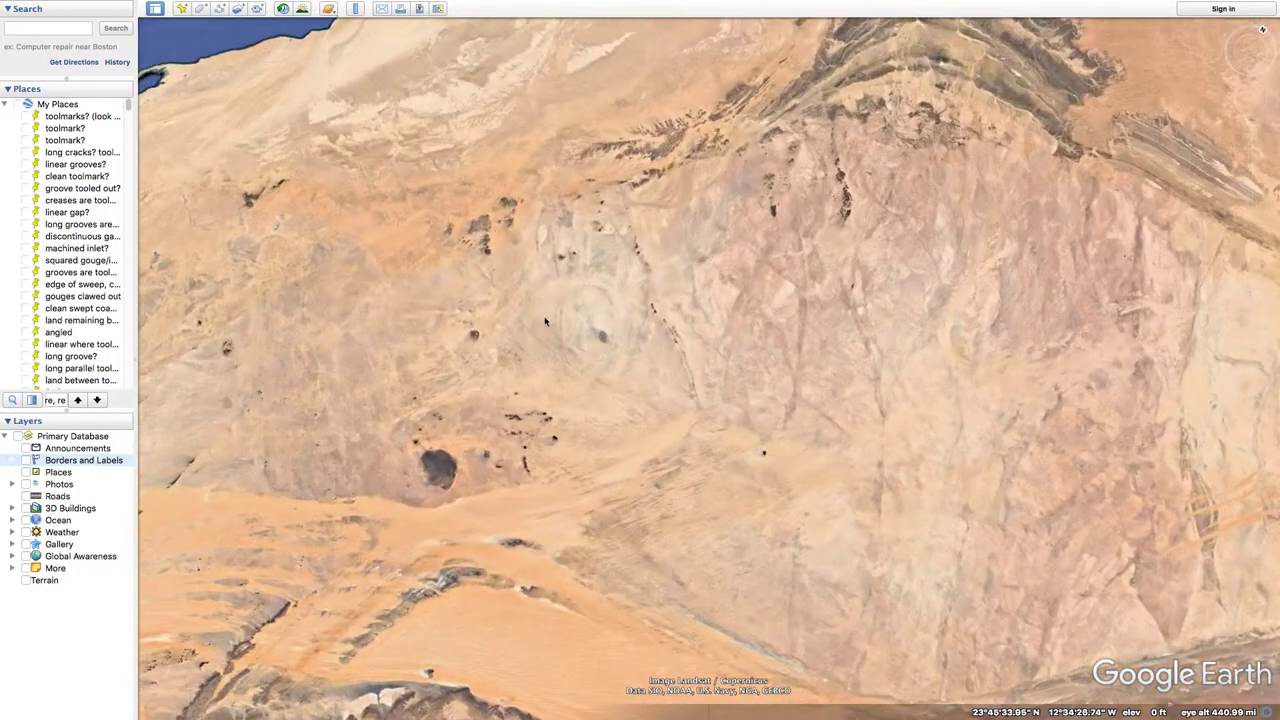
scroll(586, 316, "up", 4)
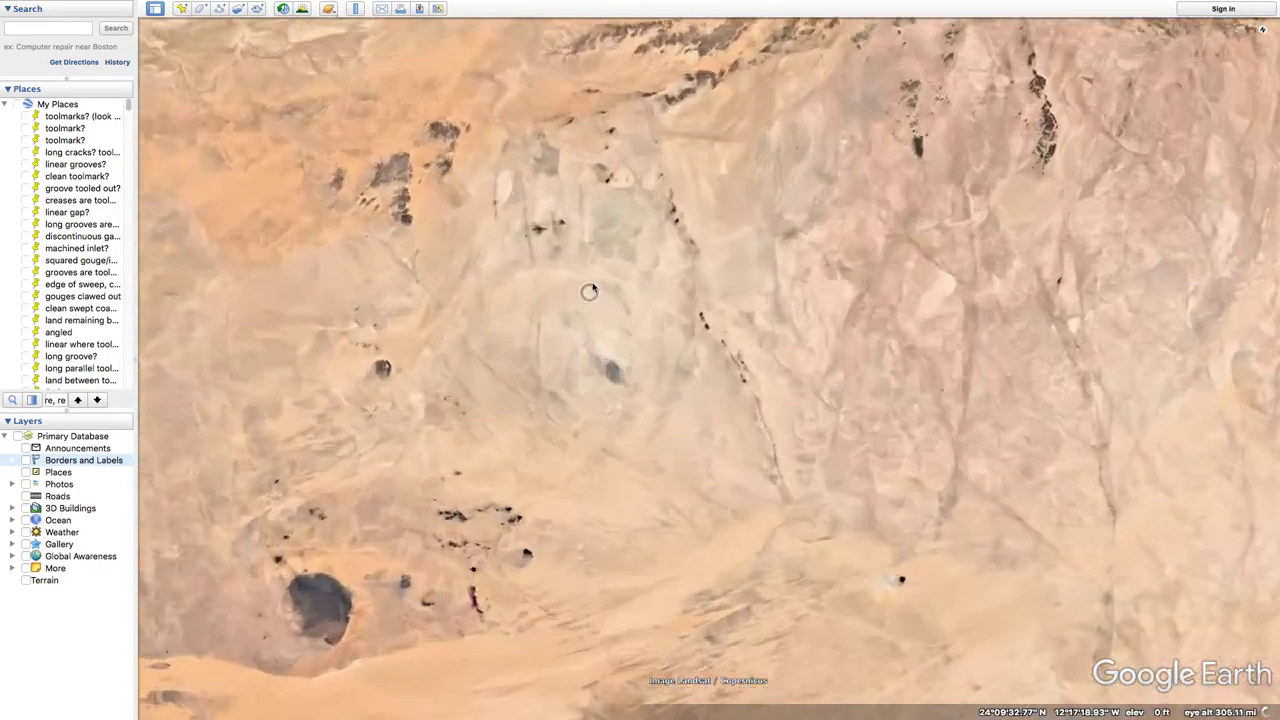
scroll(402, 401, "down", 3)
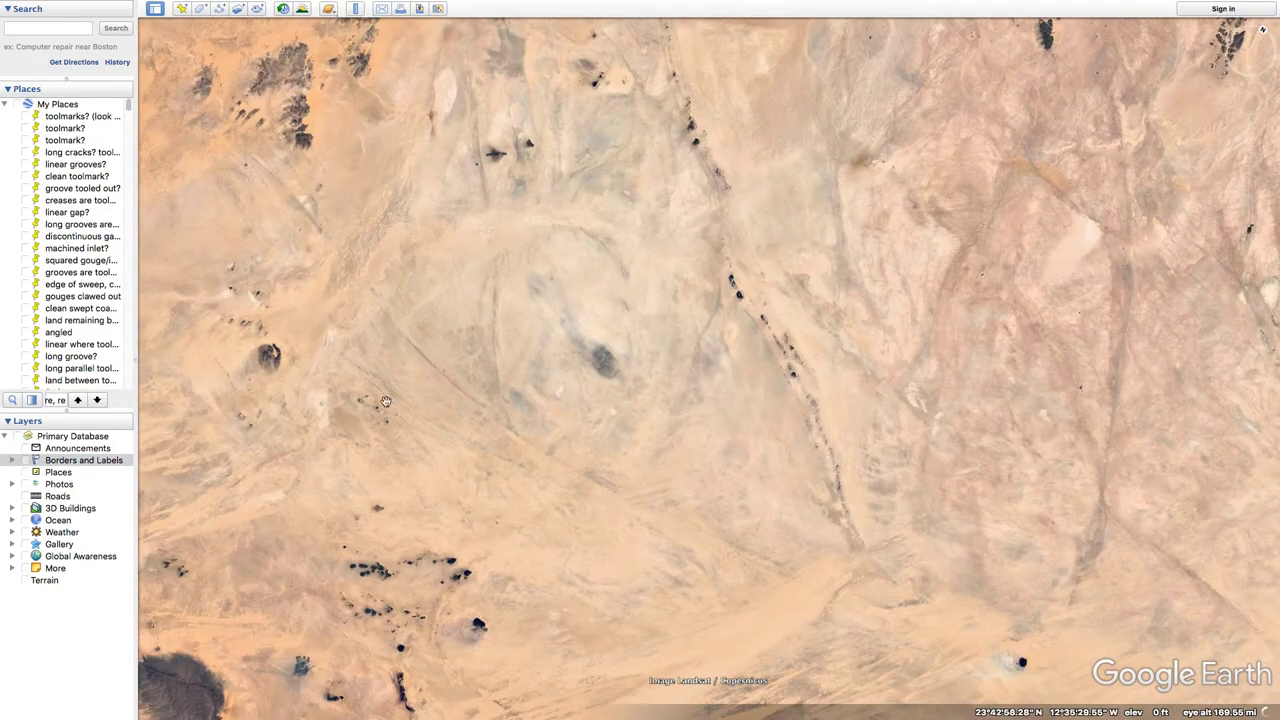
scroll(515, 323, "down", 5)
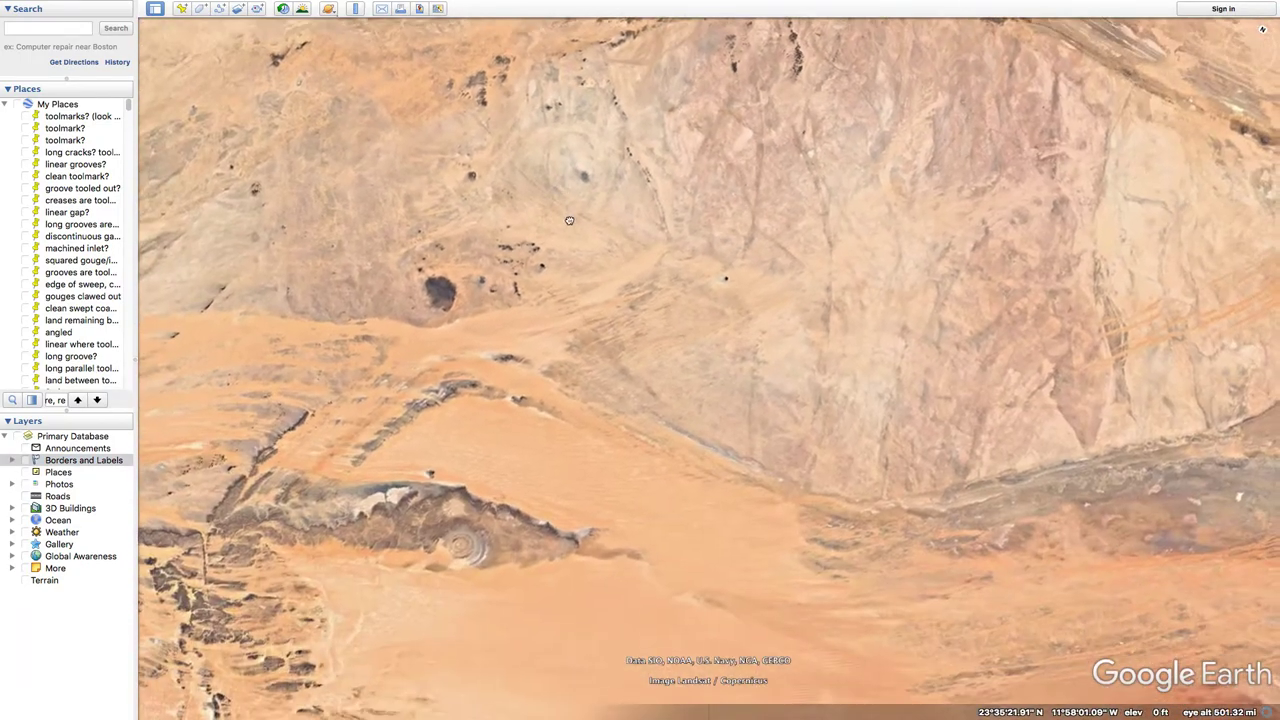
scroll(529, 423, "up", 5)
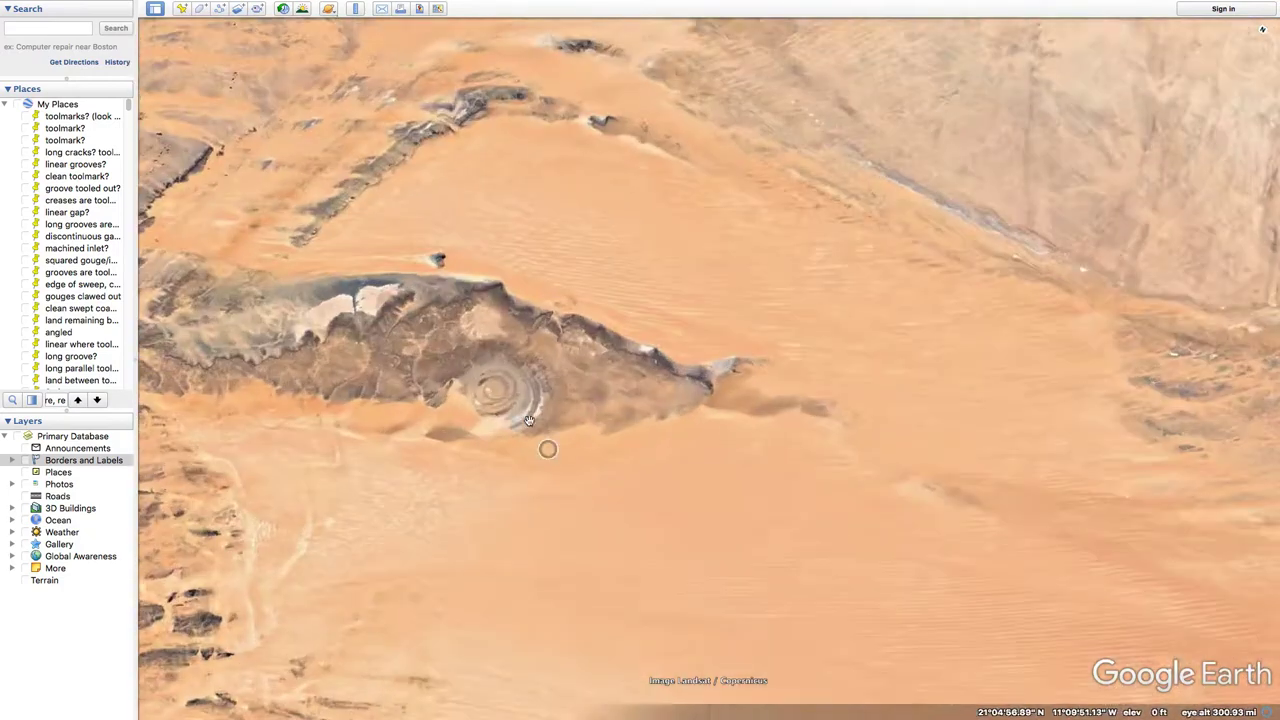
scroll(497, 429, "down", 2)
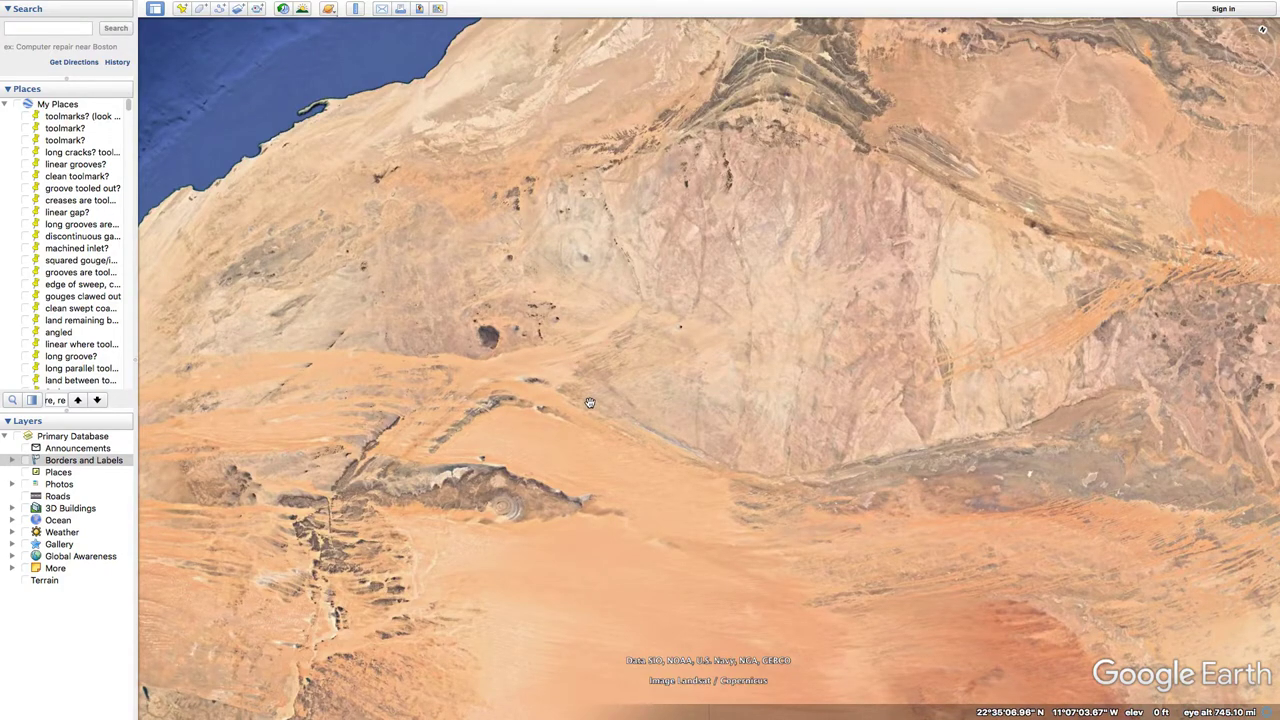
scroll(590, 402, "up", 3)
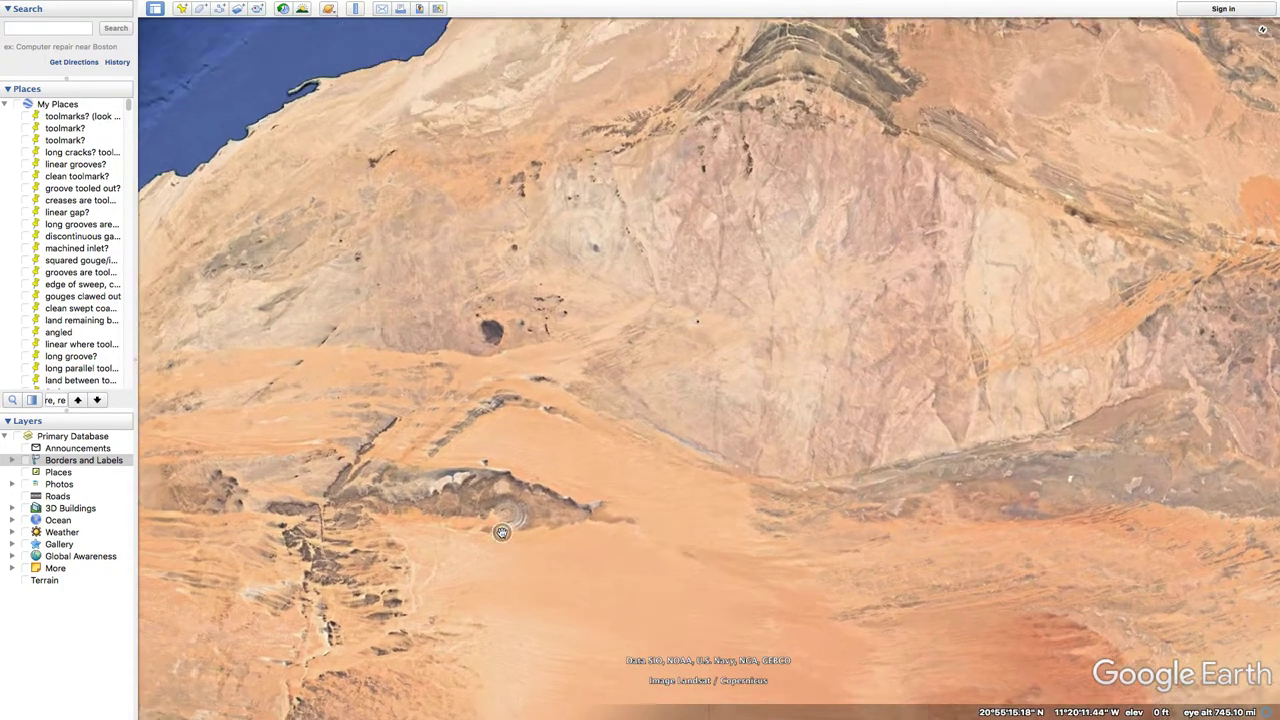
scroll(670, 280, "down", 2)
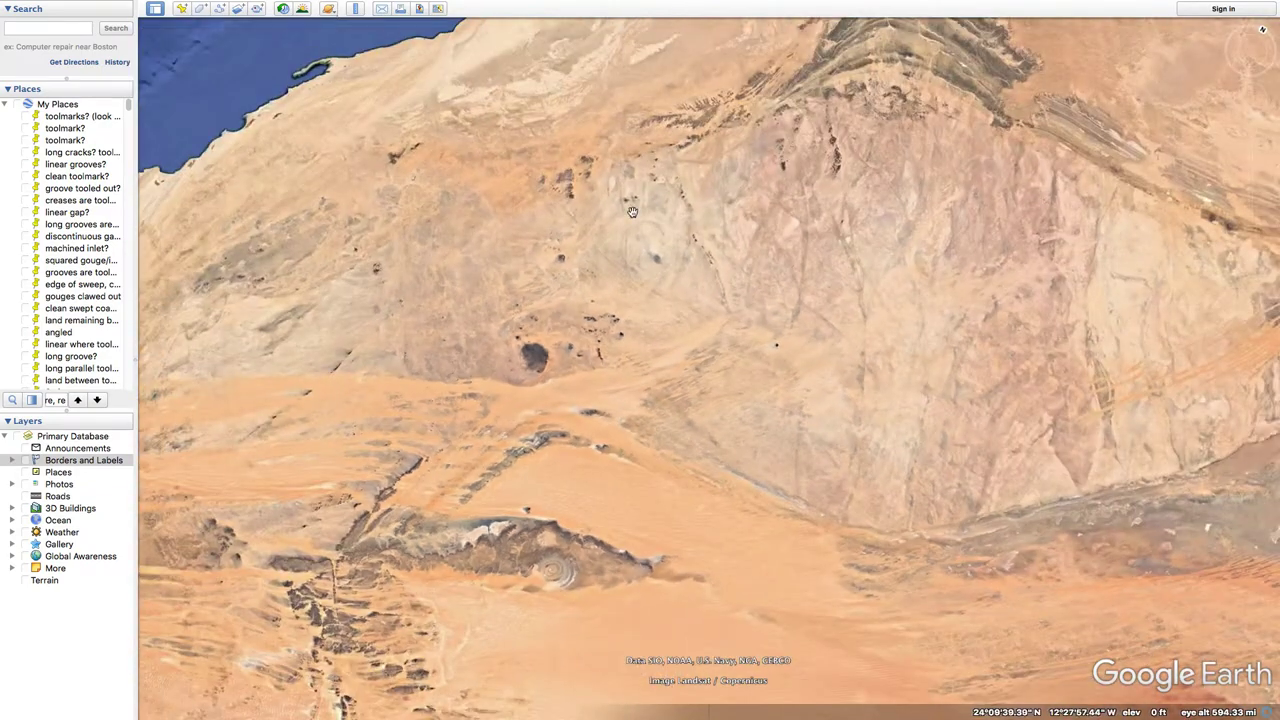
Step: Inspect the concentric rings of the circular structure up close and the dark rocky plateau surrounding it
scroll(656, 431, "up", 4)
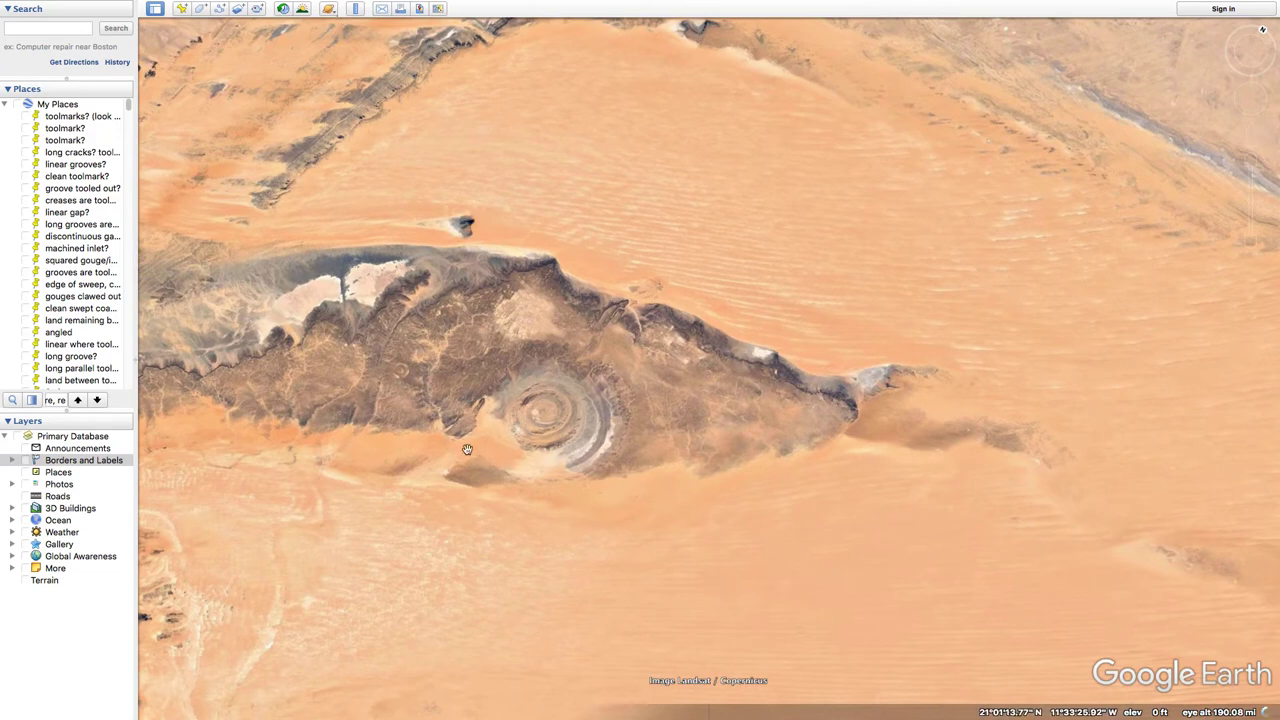
scroll(482, 400, "up", 3)
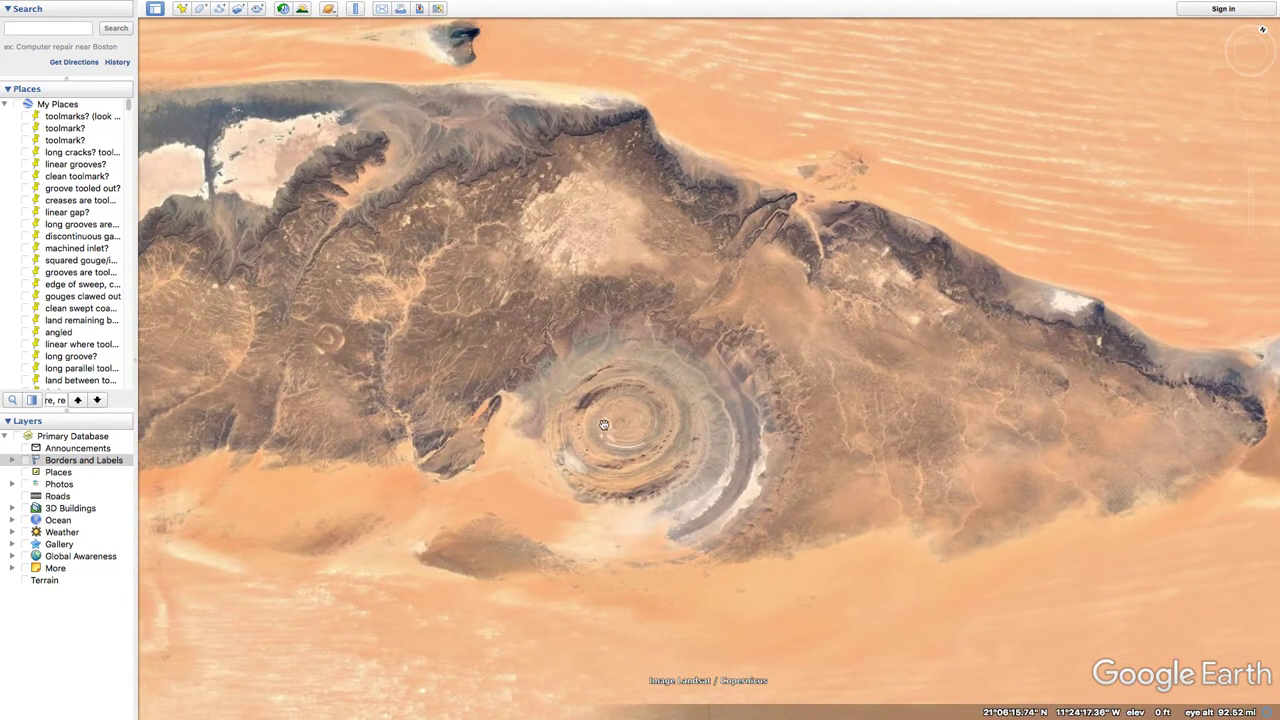
left_click_drag(404, 376, 484, 421)
scroll(426, 382, "down", 5)
scroll(482, 421, "up", 4)
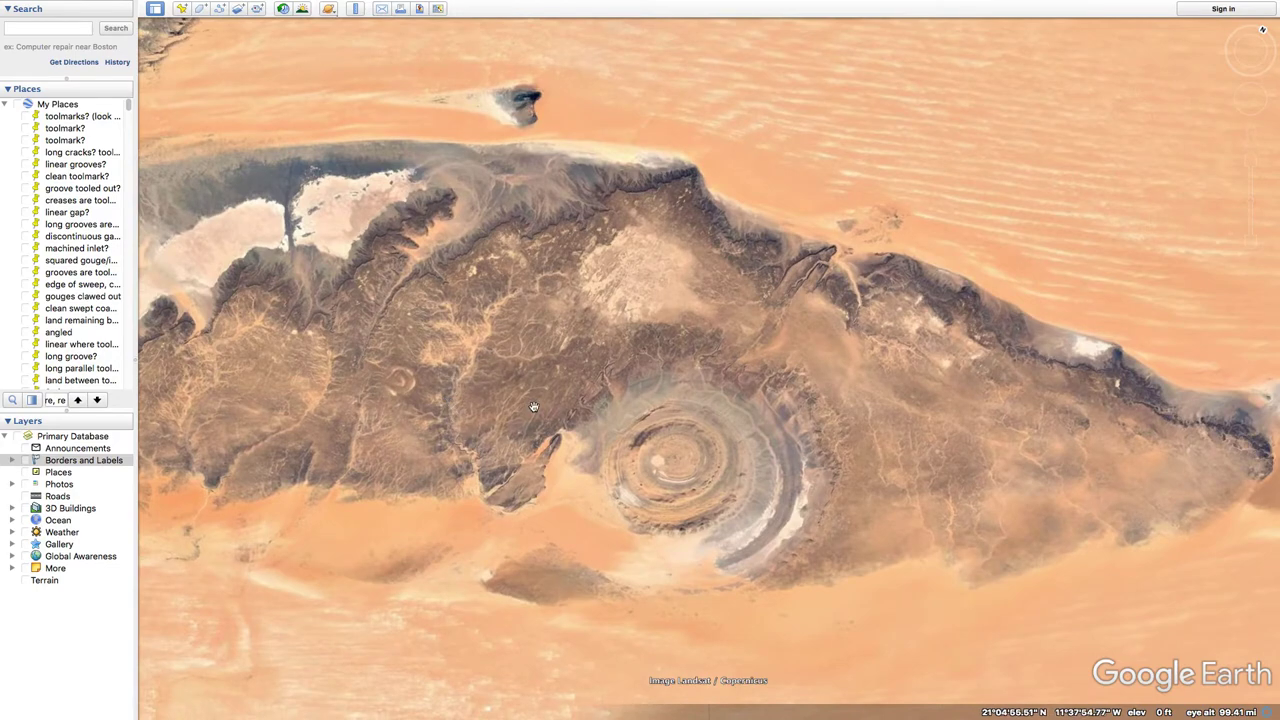
scroll(533, 407, "down", 5)
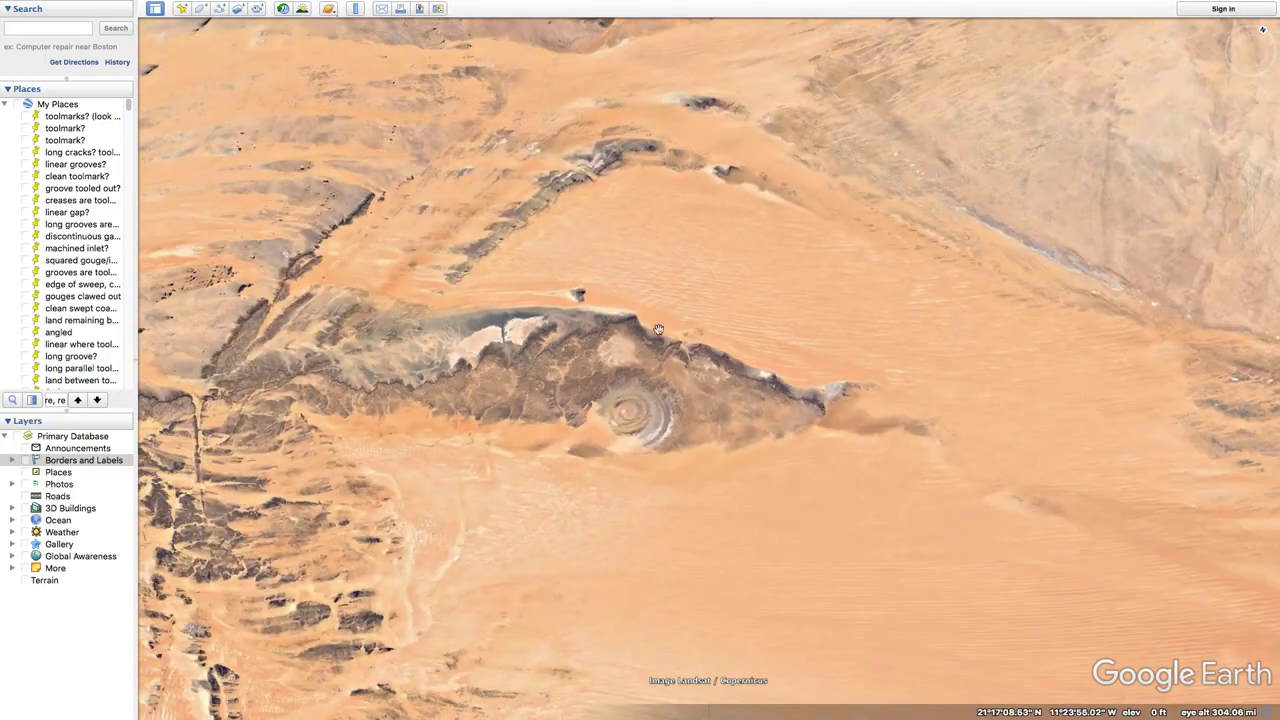
scroll(653, 319, "down", 5)
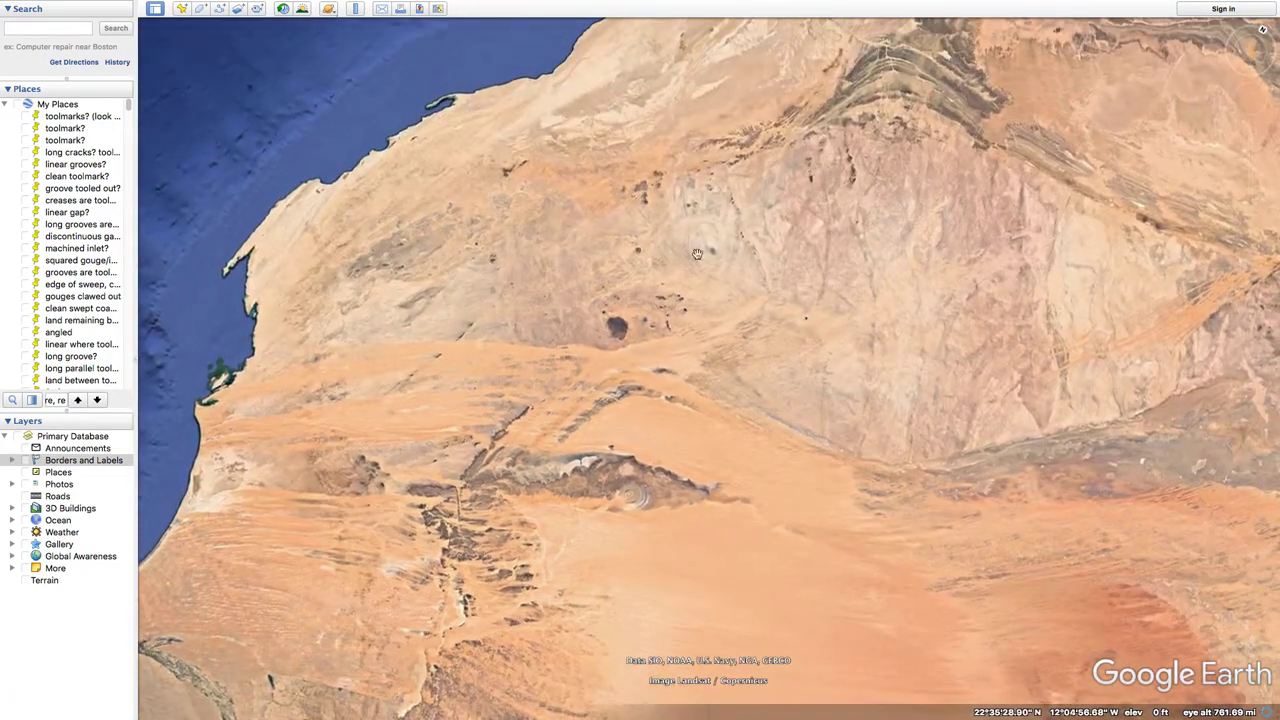
Step: Compare the pale circular formation with the ringed structure within the wider northwest African landscape
scroll(712, 240, "down", 5)
scroll(697, 290, "up", 5)
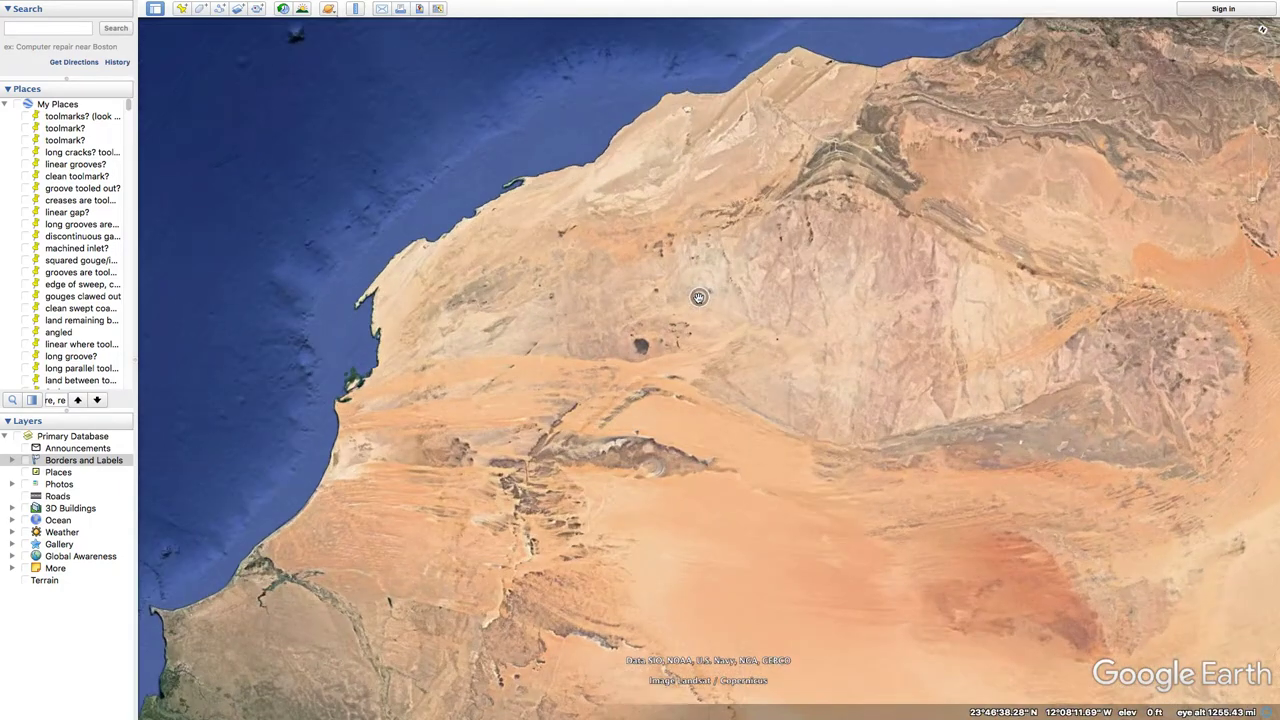
scroll(637, 456, "up", 5)
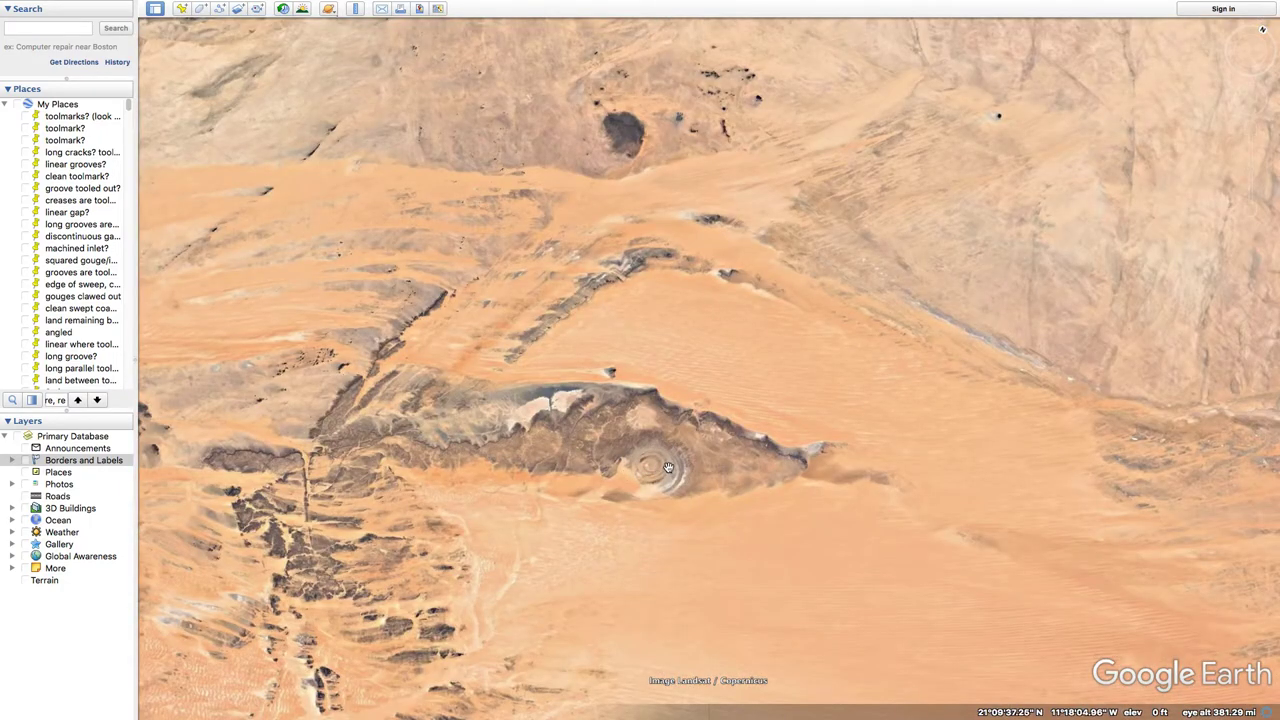
left_click_drag(746, 308, 650, 556)
scroll(659, 352, "down", 3)
scroll(659, 352, "down", 5)
scroll(666, 330, "down", 4)
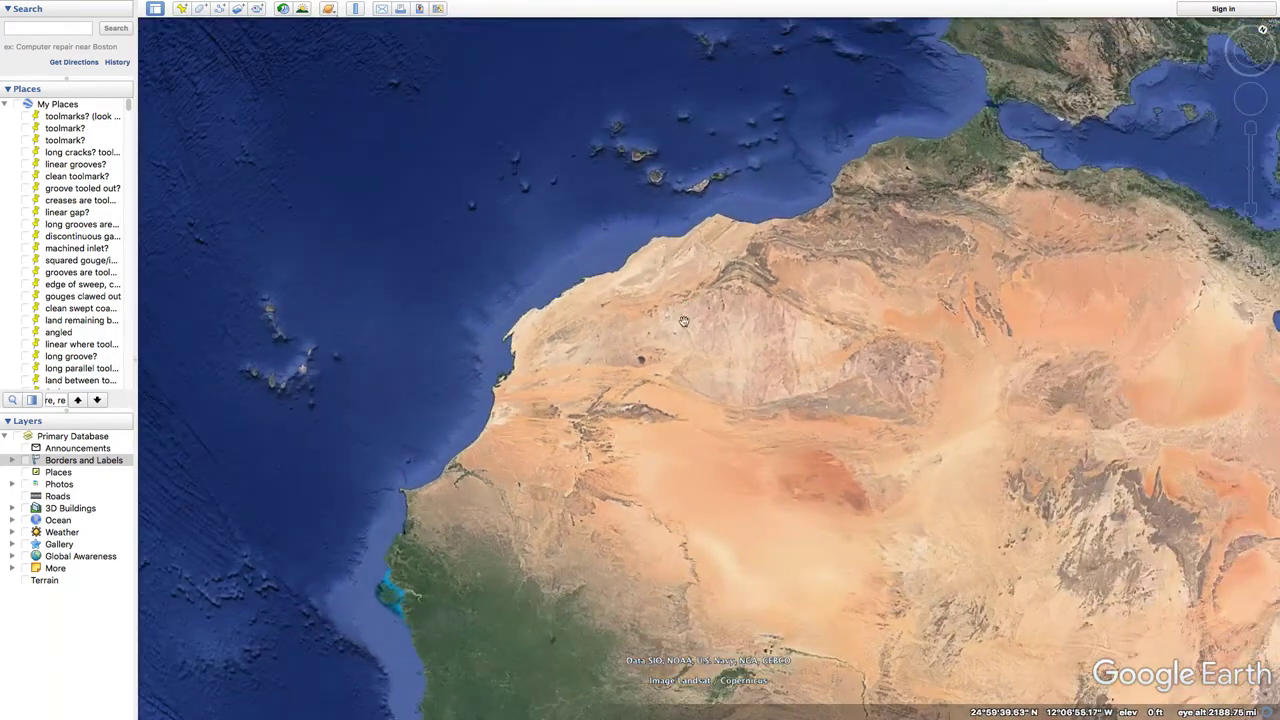
scroll(682, 326, "up", 6)
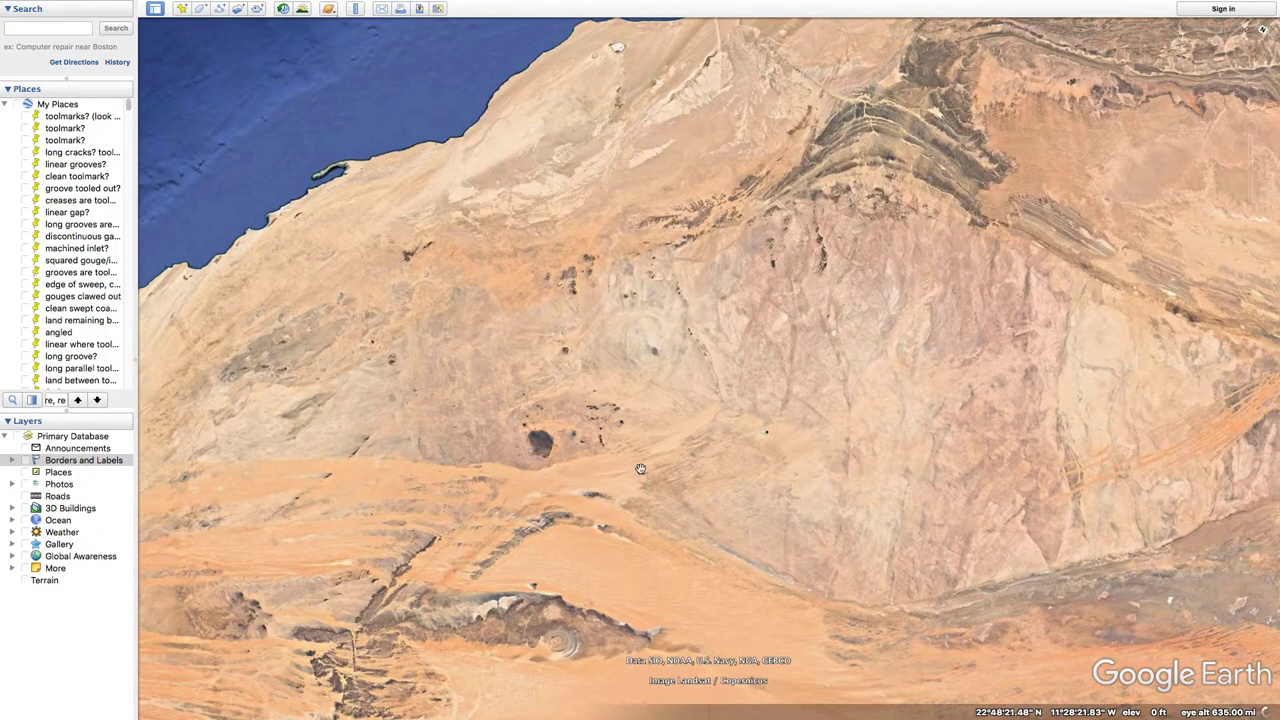
left_click_drag(684, 419, 618, 435)
left_click_drag(600, 503, 631, 429)
left_click_drag(637, 366, 651, 412)
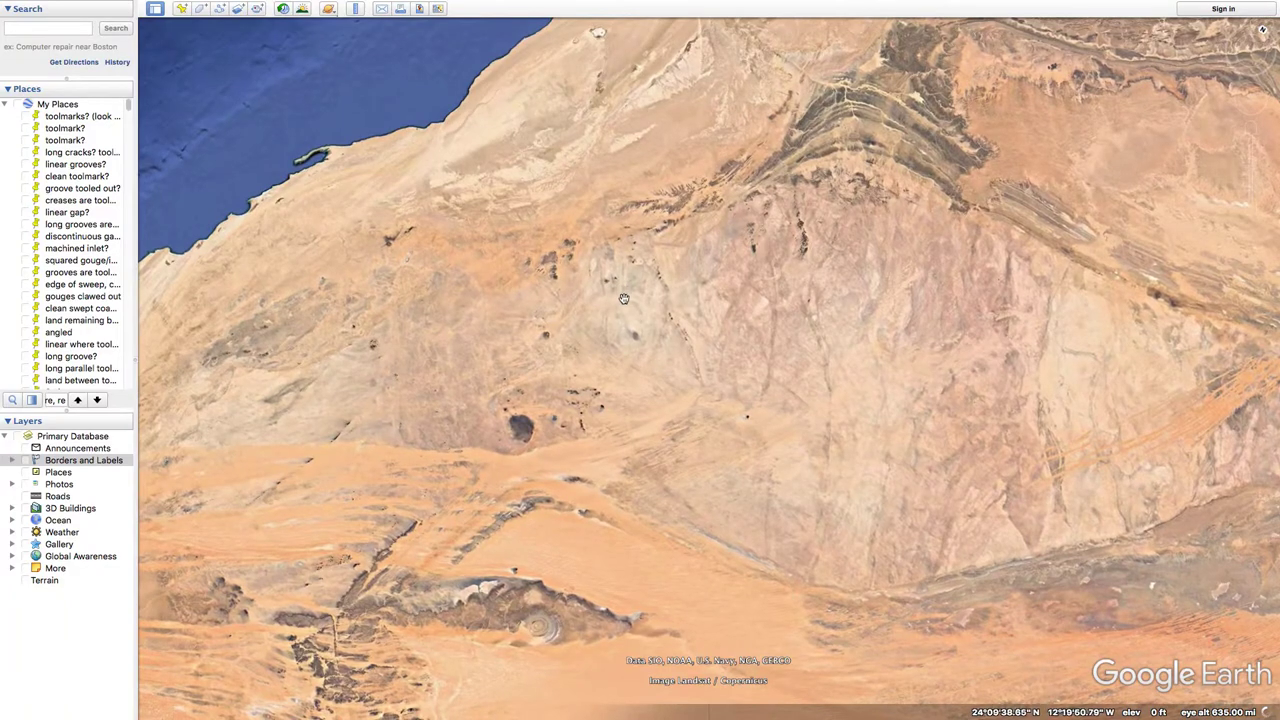
left_click_drag(670, 350, 670, 324)
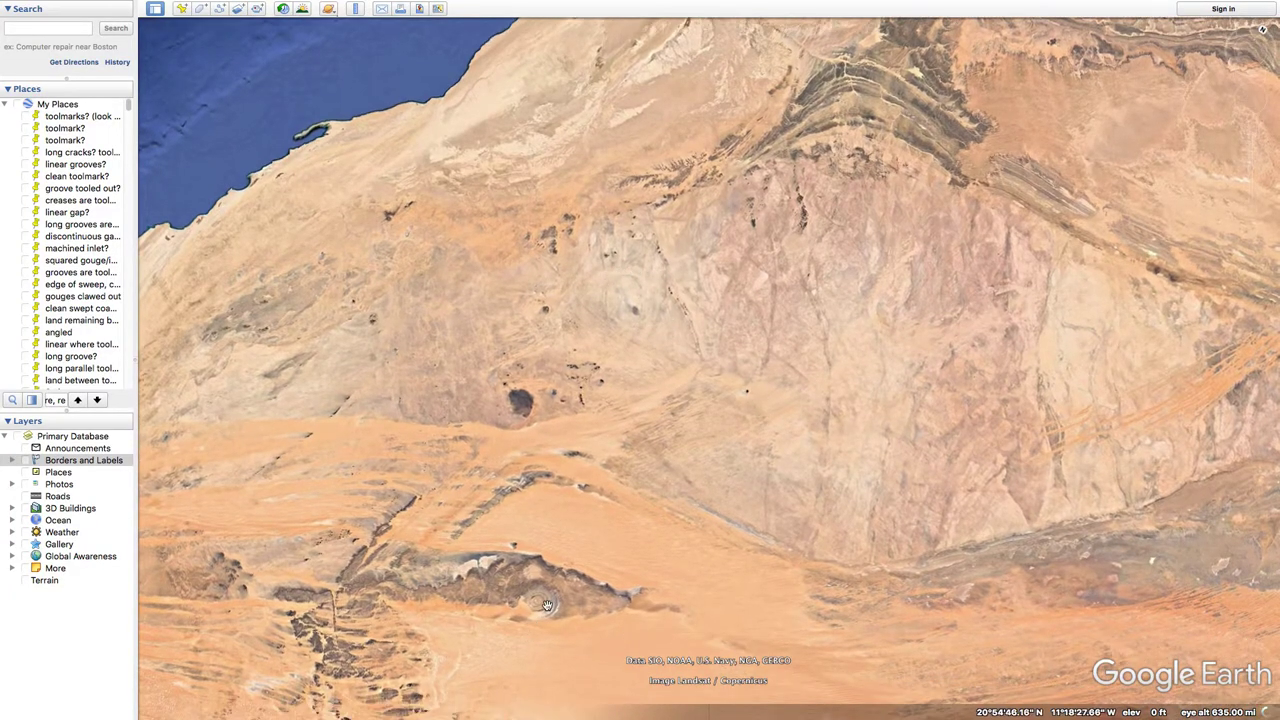
Step: Examine the ringed structure's outer rim and the sand along the plateau edge at close range
scroll(545, 604, "up", 3)
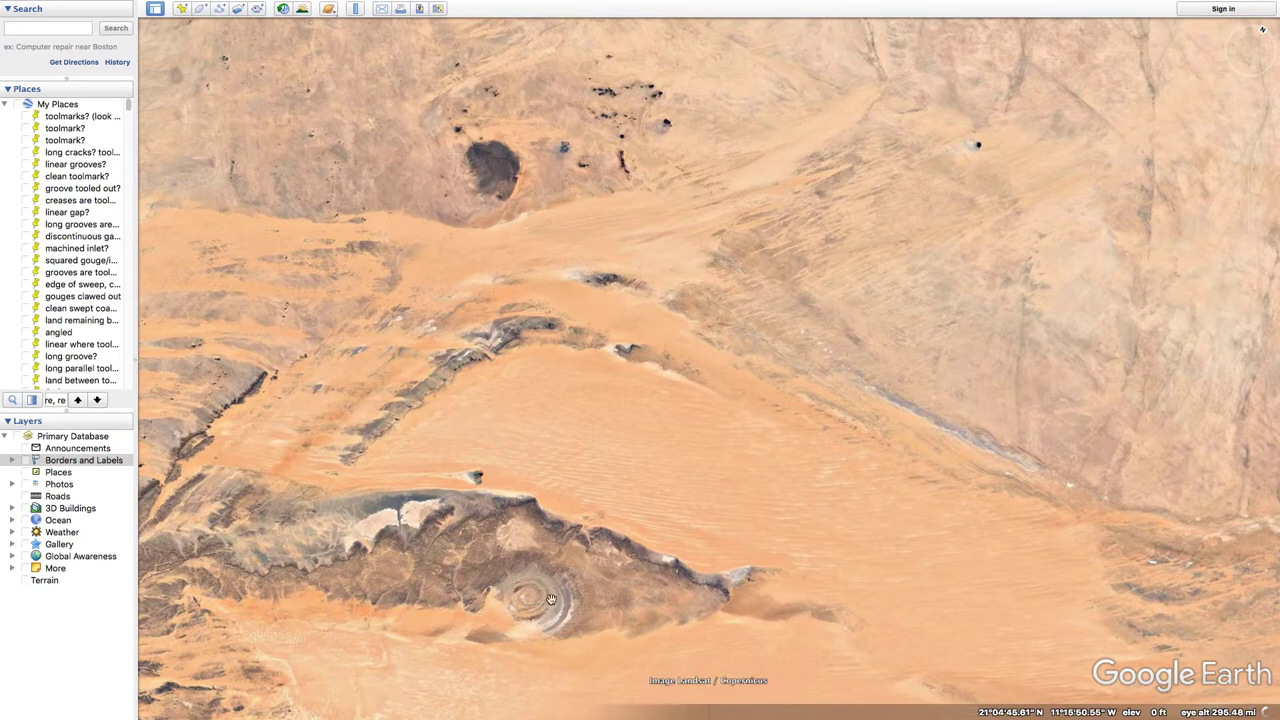
scroll(547, 590, "up", 5)
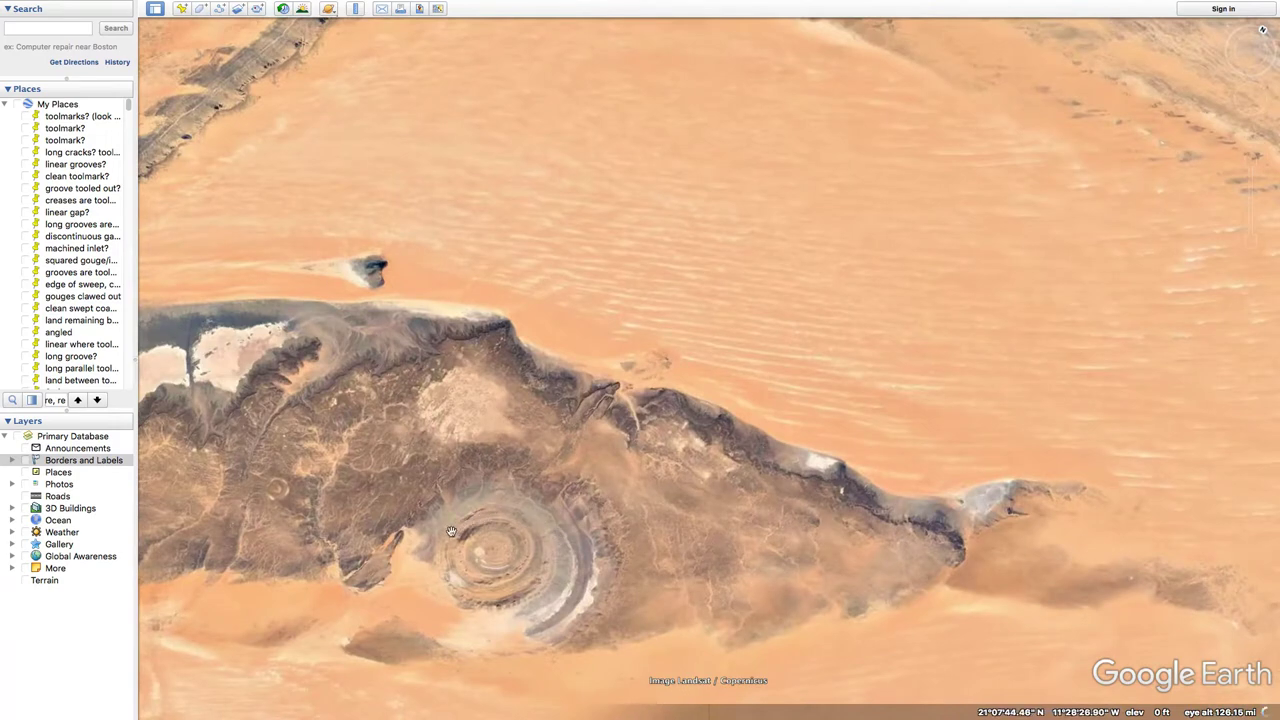
scroll(505, 527, "down", 5)
left_click_drag(494, 564, 512, 541)
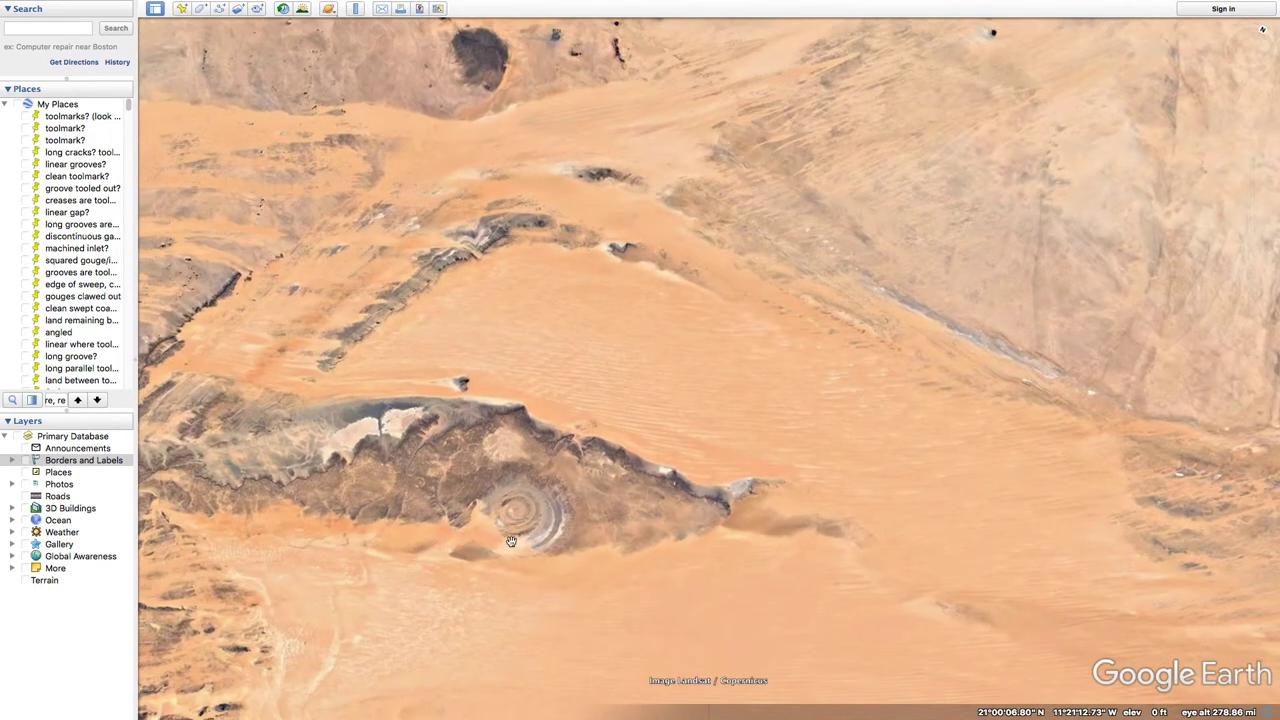
scroll(513, 475, "up", 5)
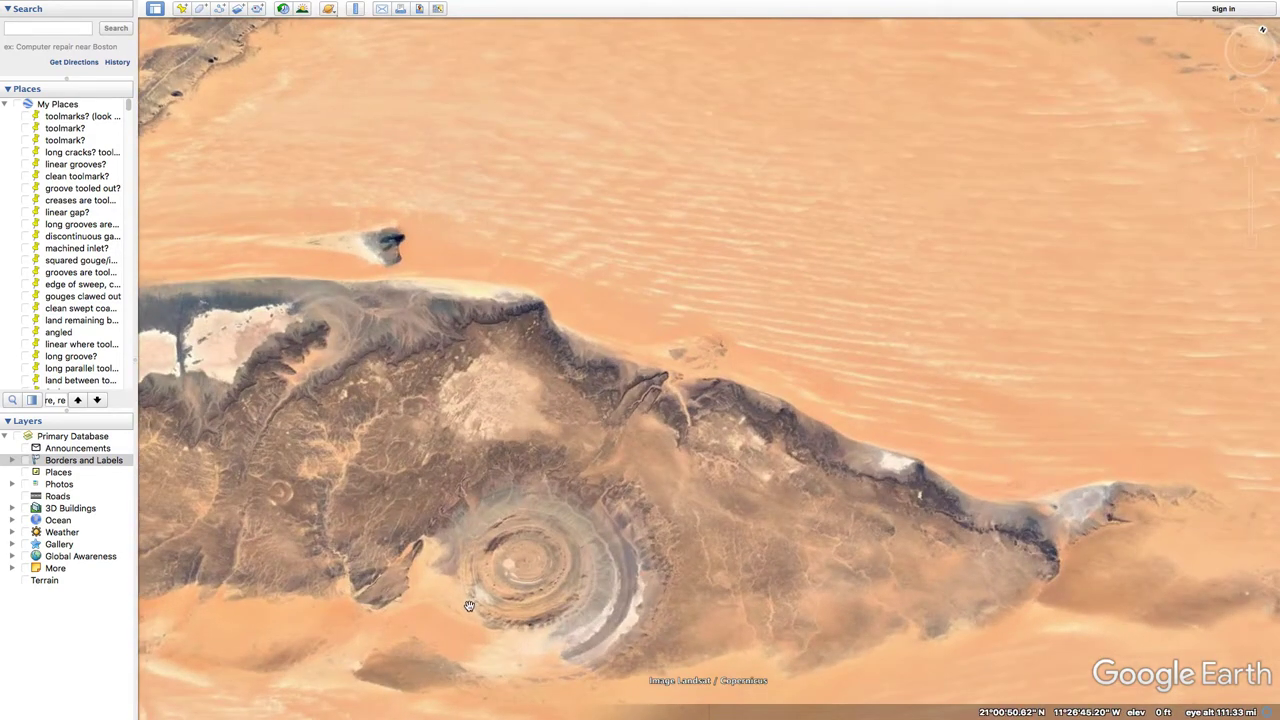
left_click_drag(469, 606, 511, 529)
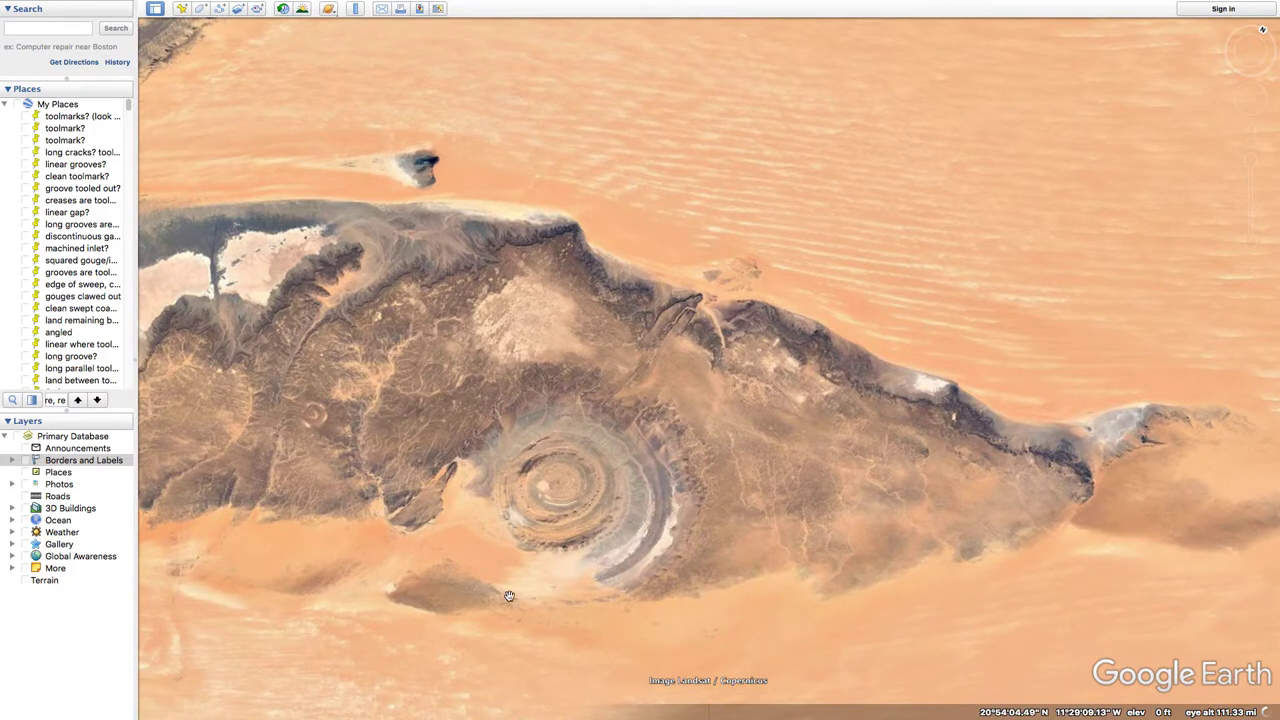
scroll(534, 592, "down", 3)
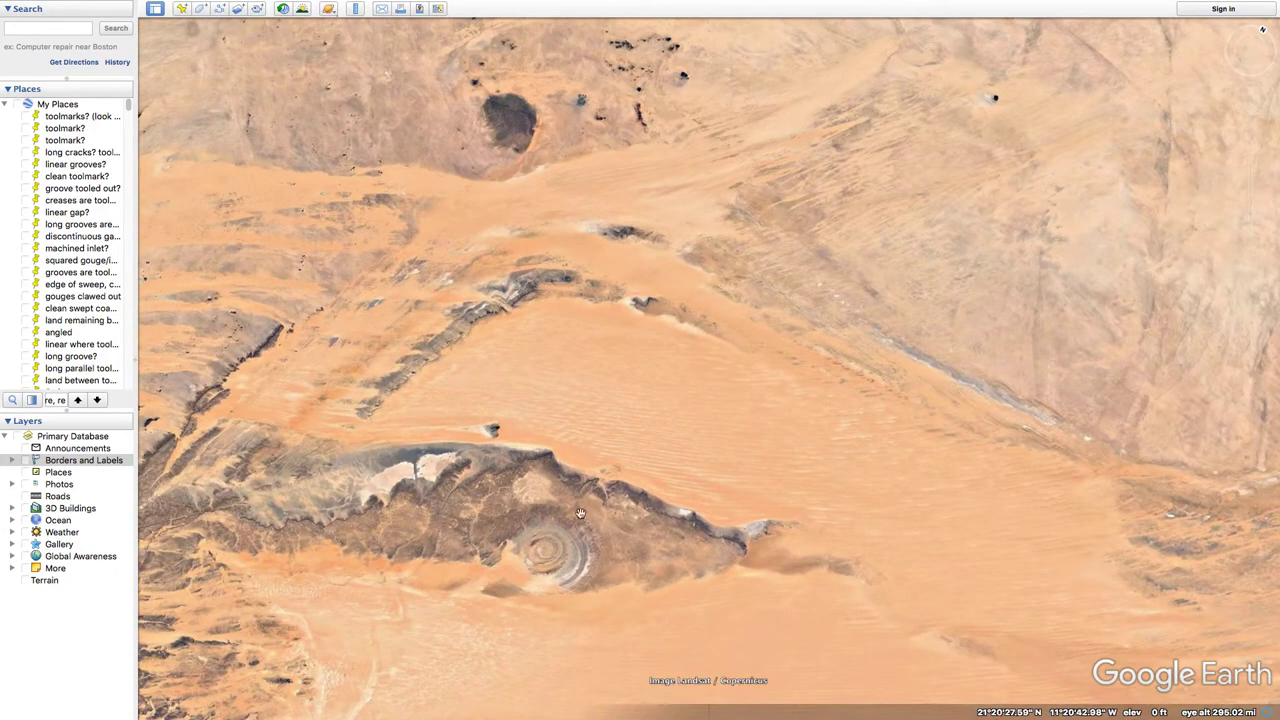
scroll(567, 550, "up", 3)
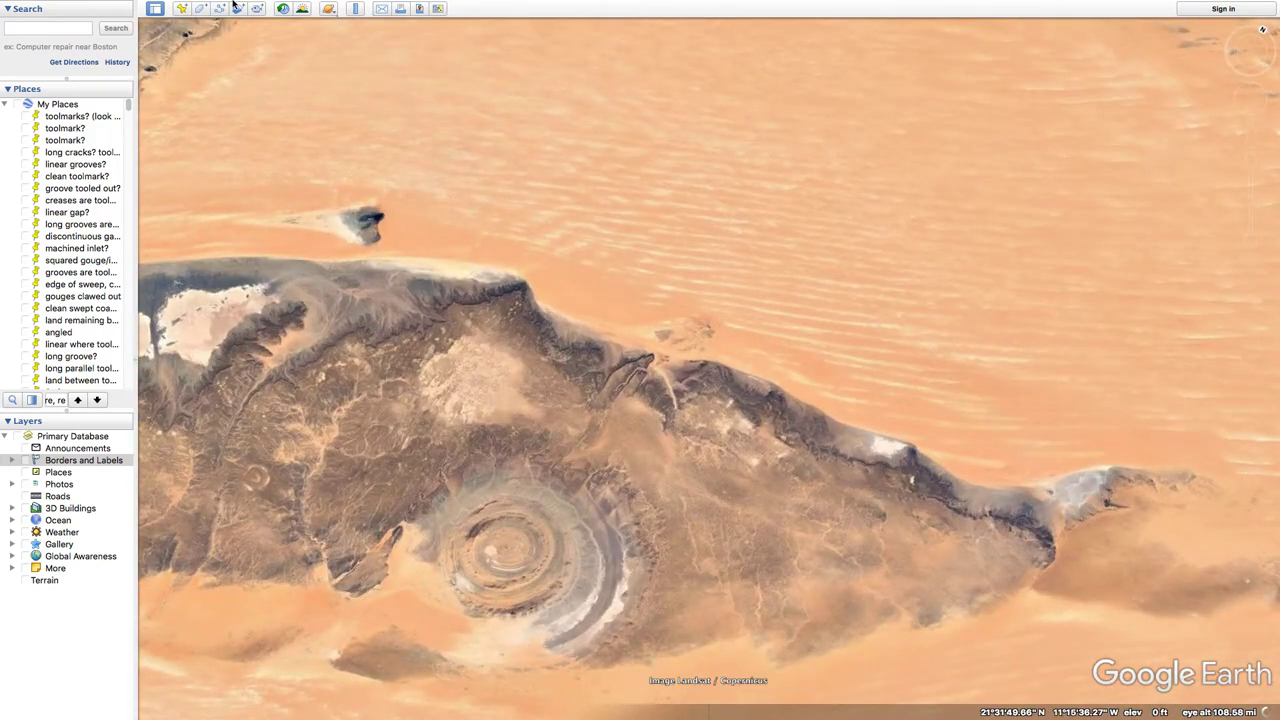
Step: Measure the ringed structure's diameter in miles with a straight ruler line between opposite outer edges, and close the ruler
left_click(355, 8)
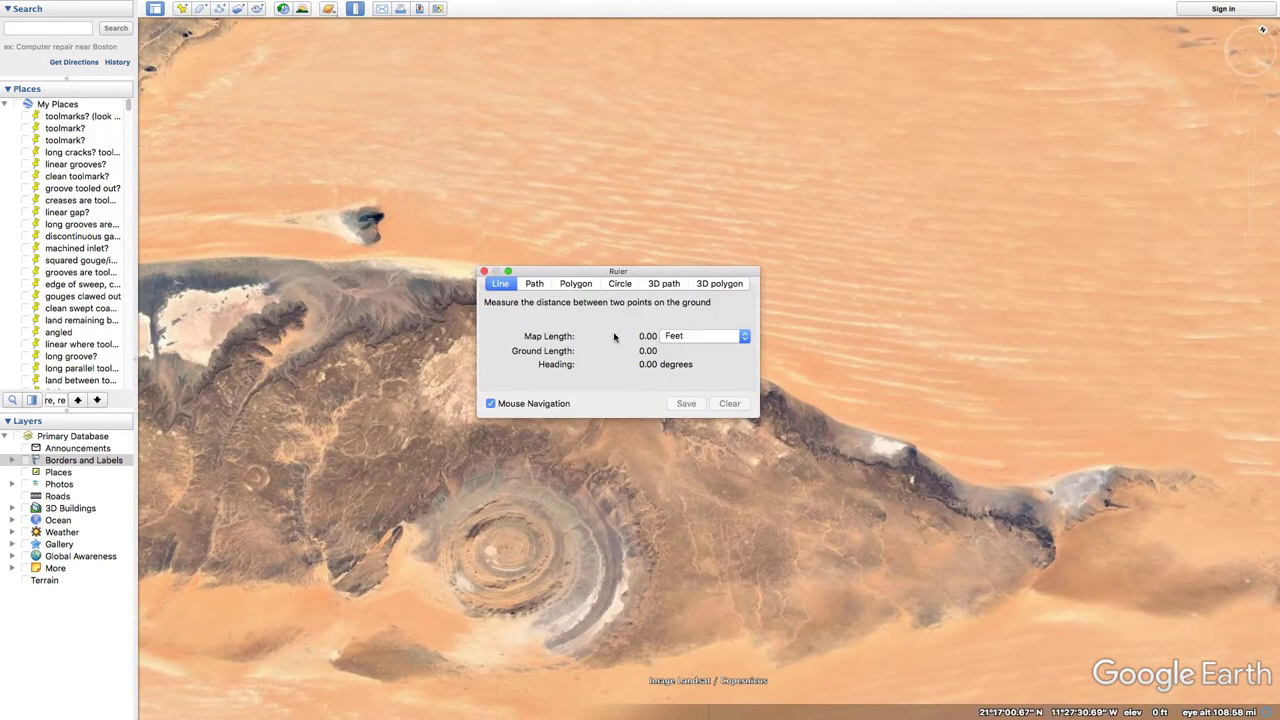
left_click(684, 343)
left_click(690, 406)
left_click(455, 534)
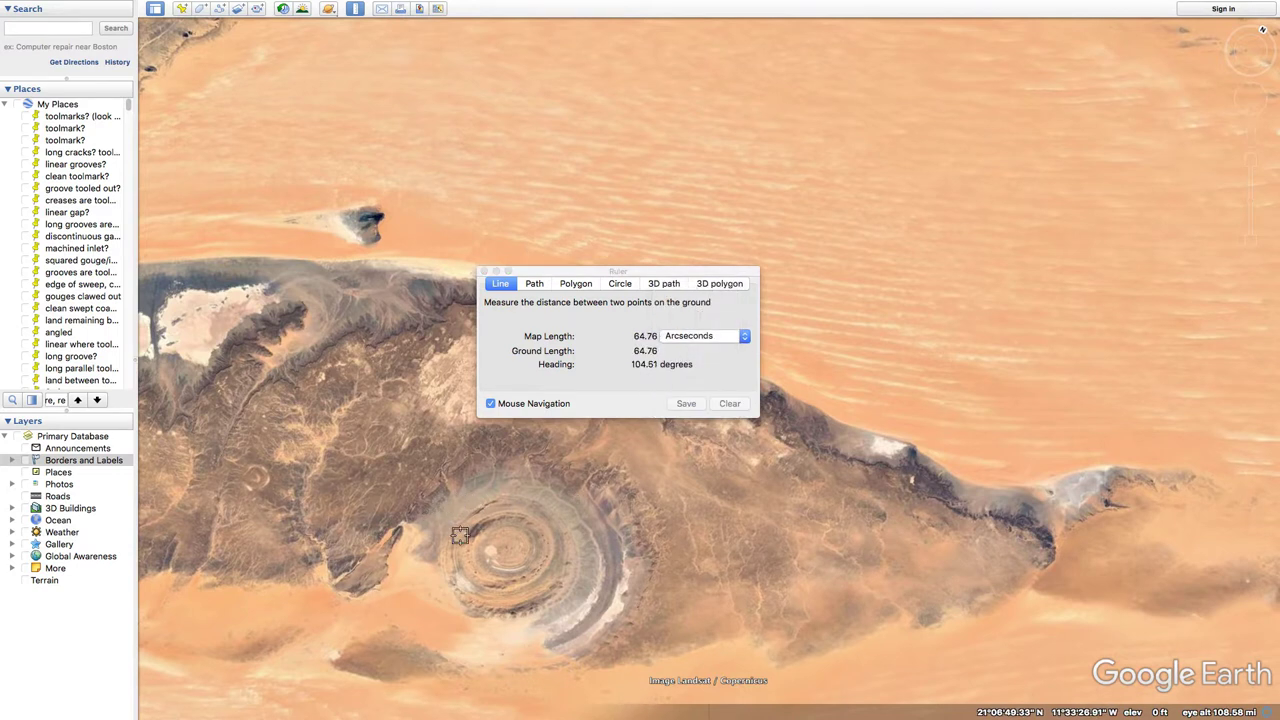
left_click(600, 633)
left_click(700, 336)
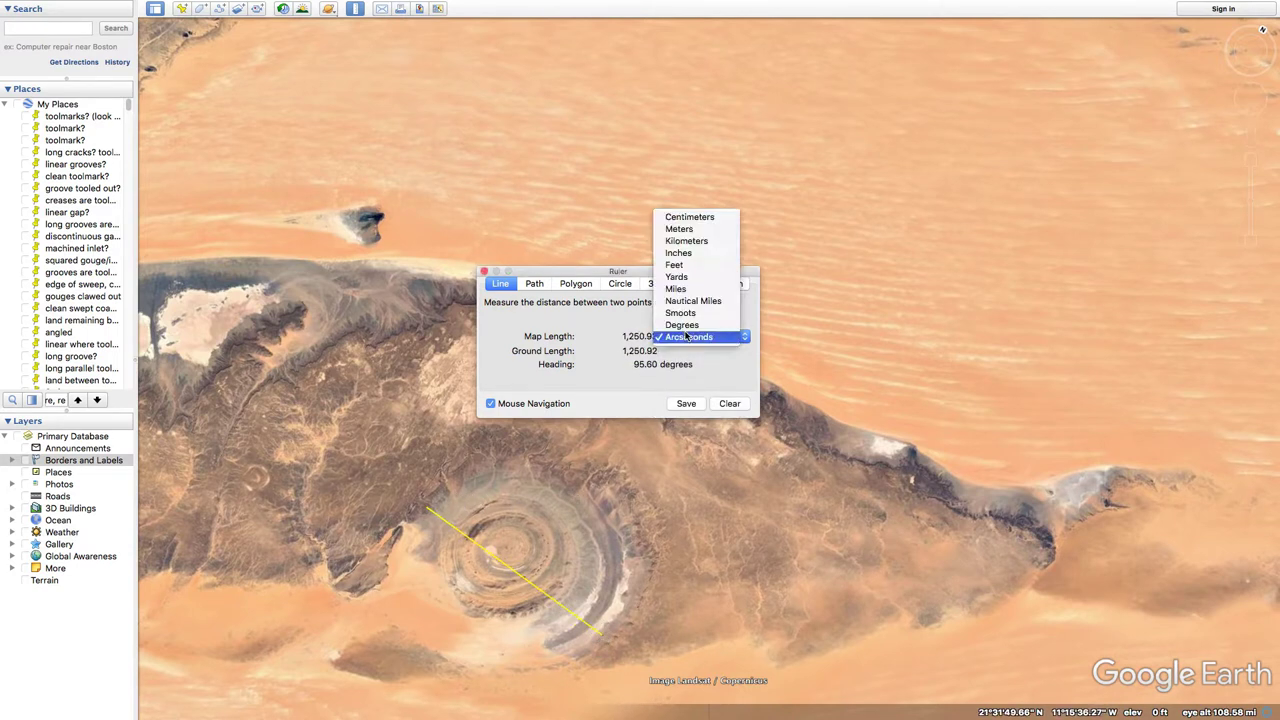
left_click(697, 289)
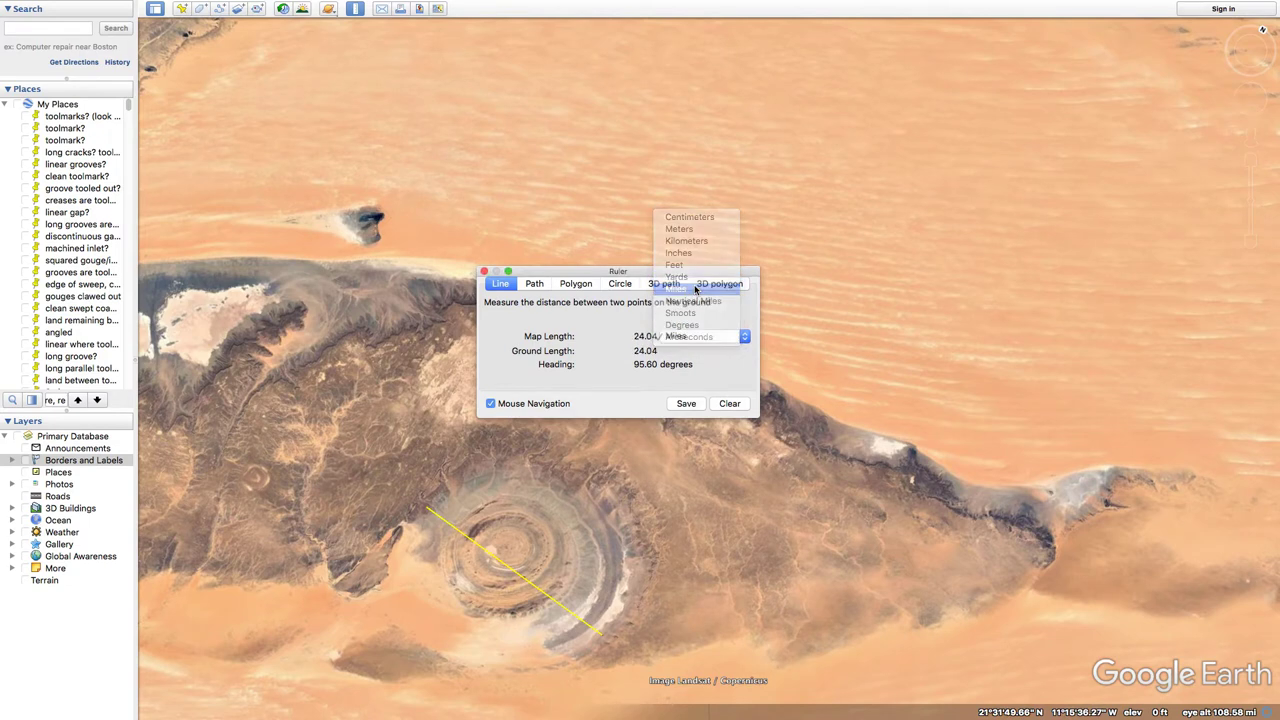
left_click(483, 271)
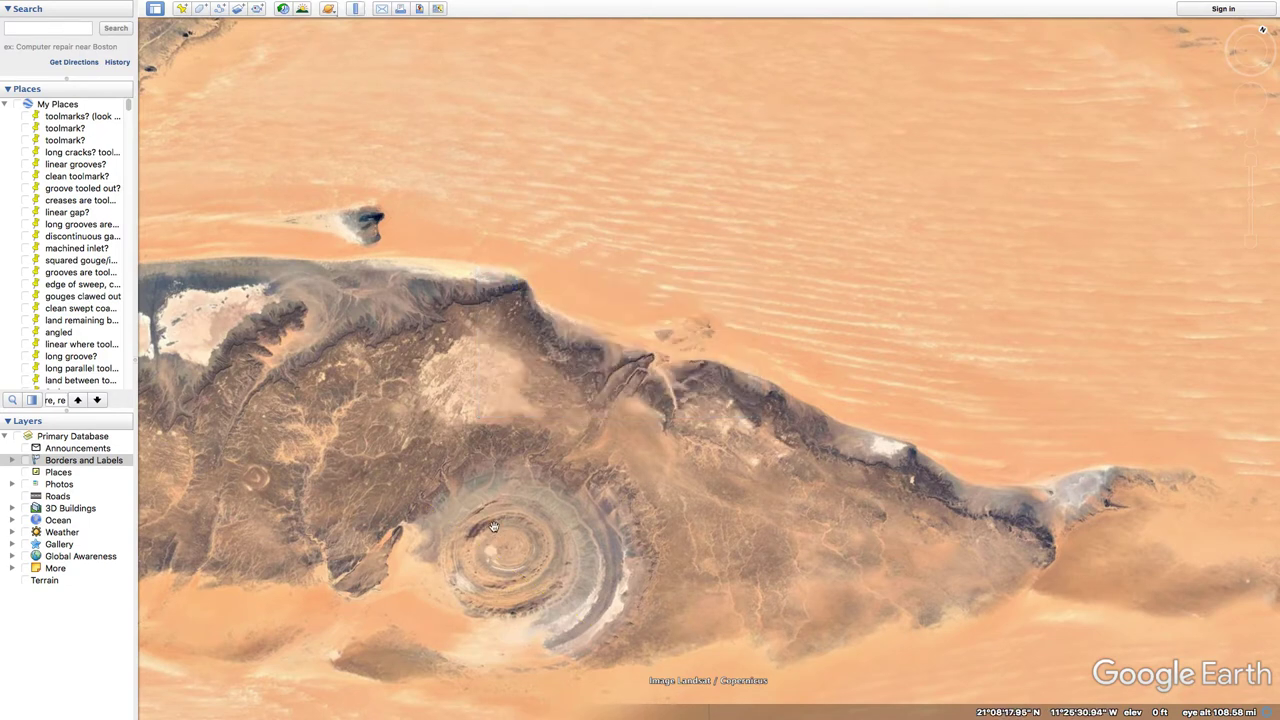
Step: Compare the ringed structure's location with the faint circular formation across the desert to its north
scroll(468, 473, "down", 5)
left_click_drag(558, 360, 614, 543)
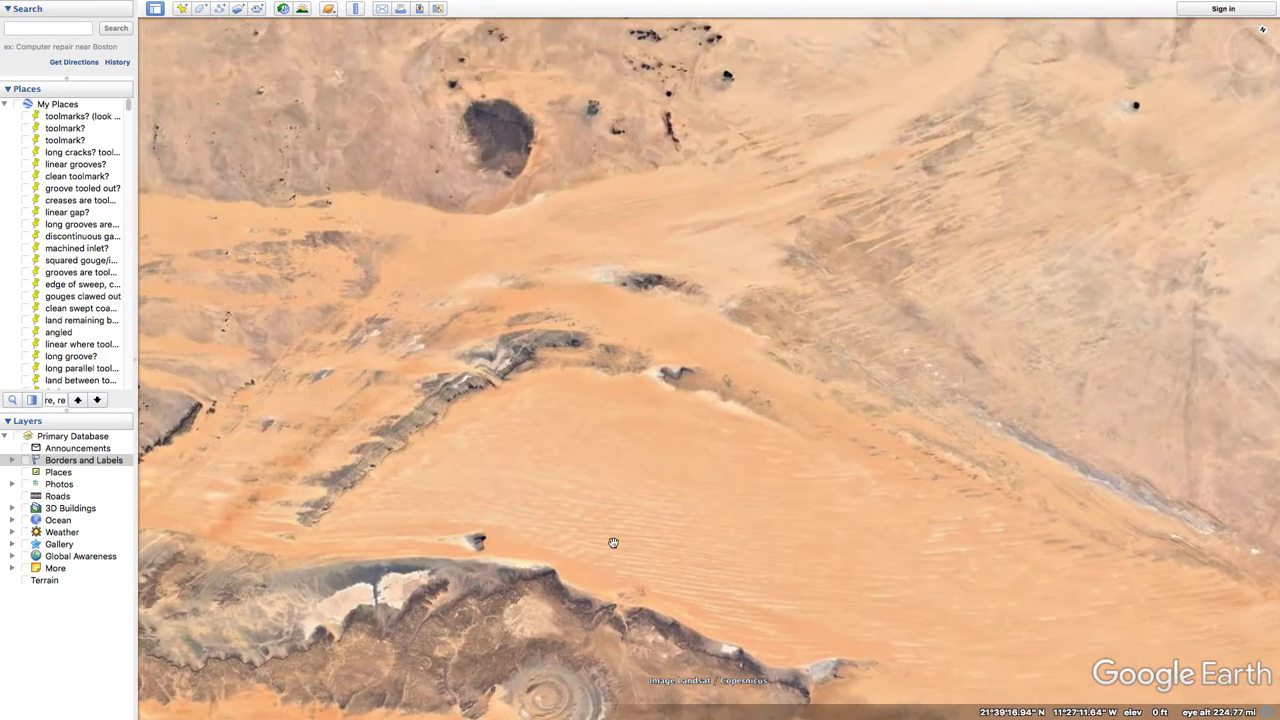
scroll(606, 536, "down", 5)
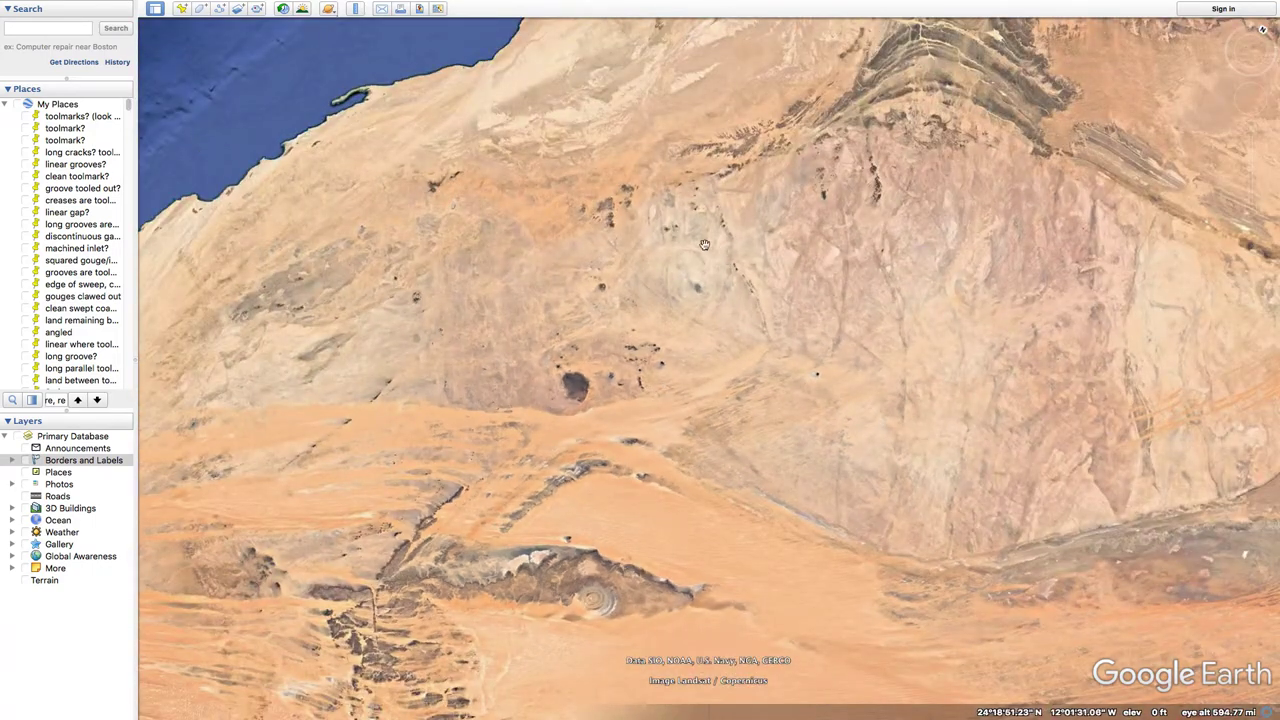
left_click_drag(654, 567, 647, 498)
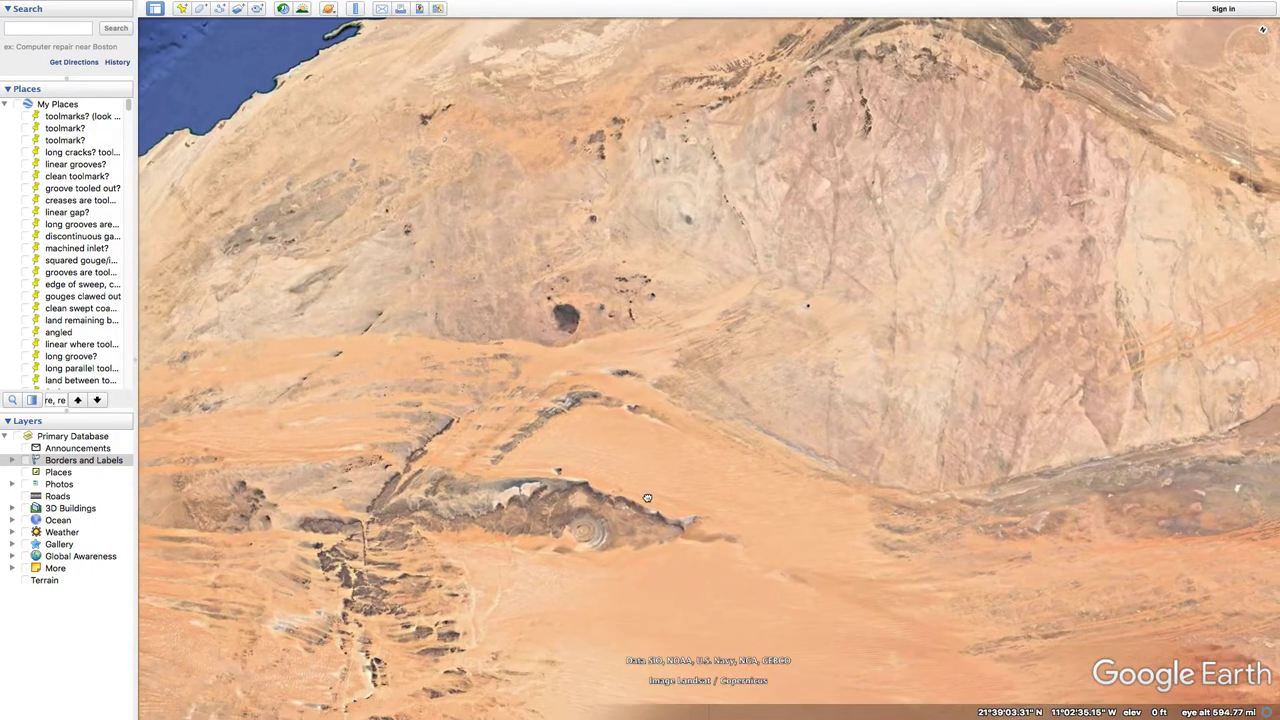
Step: Inspect the ringed structure's concentric rings and pale outer arc at close range
scroll(620, 515, "up", 5)
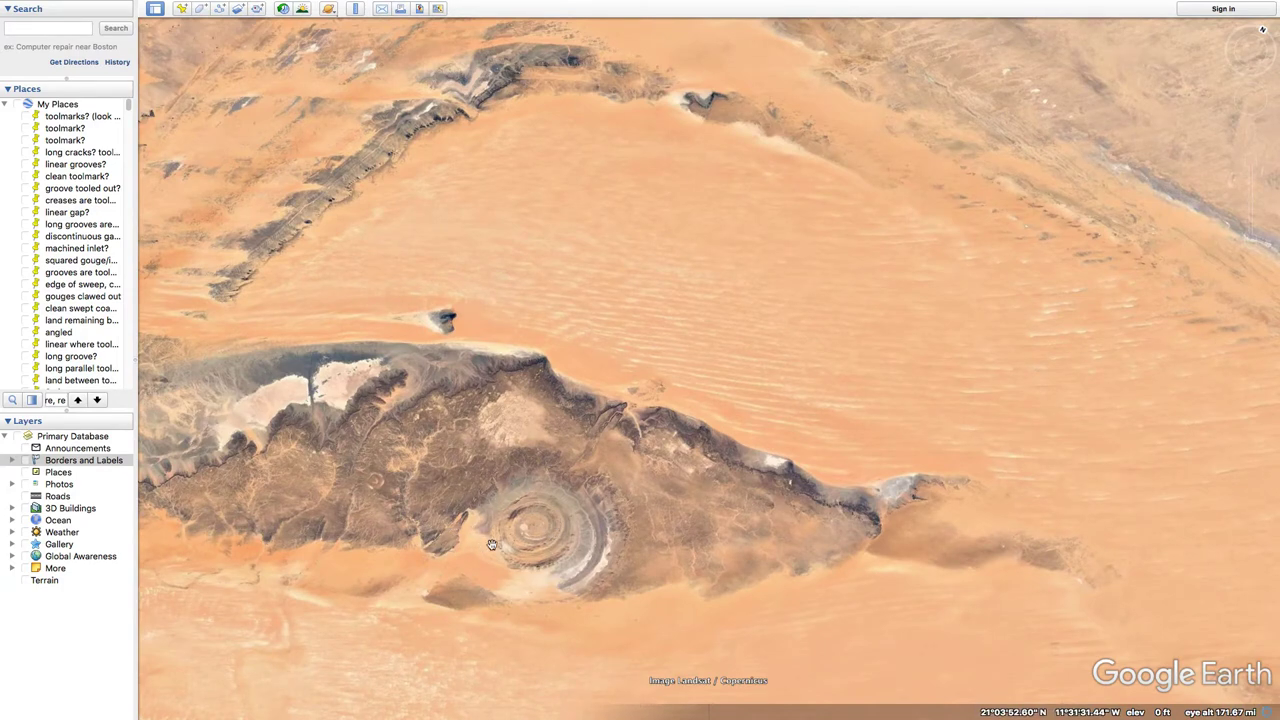
scroll(500, 588, "up", 5)
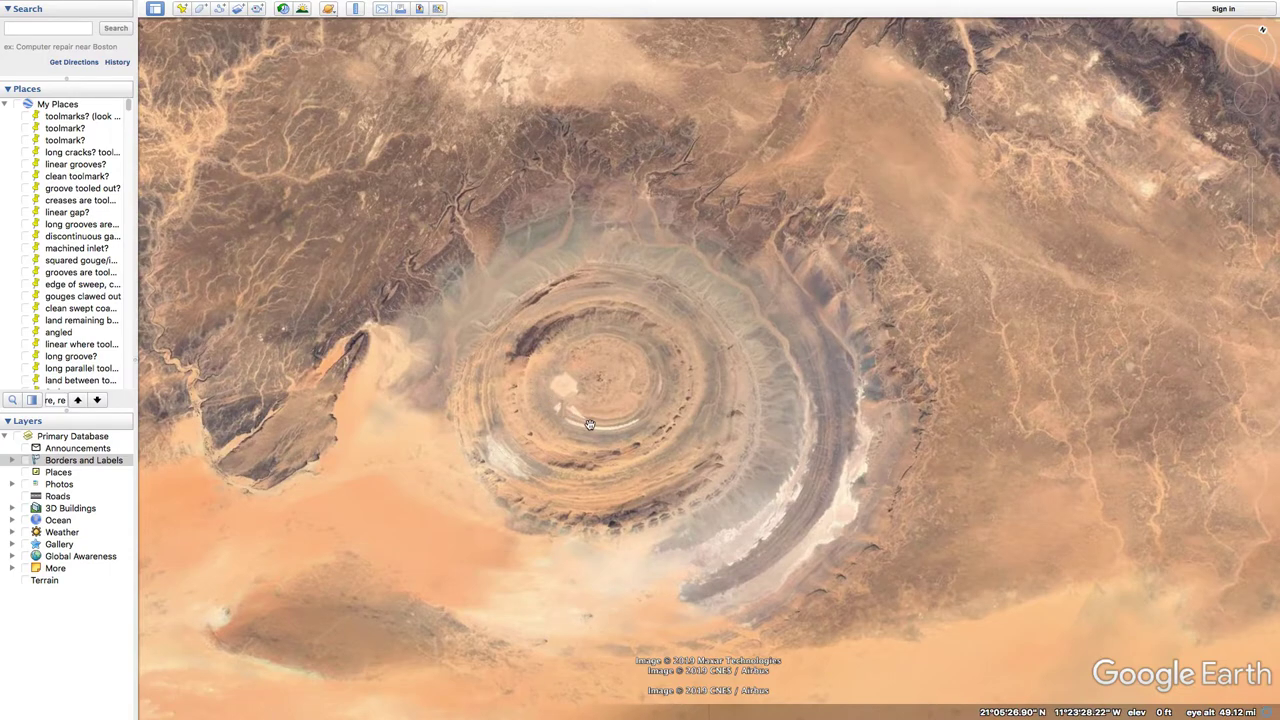
left_click_drag(586, 437, 580, 461)
scroll(577, 462, "down", 5)
scroll(576, 461, "up", 5)
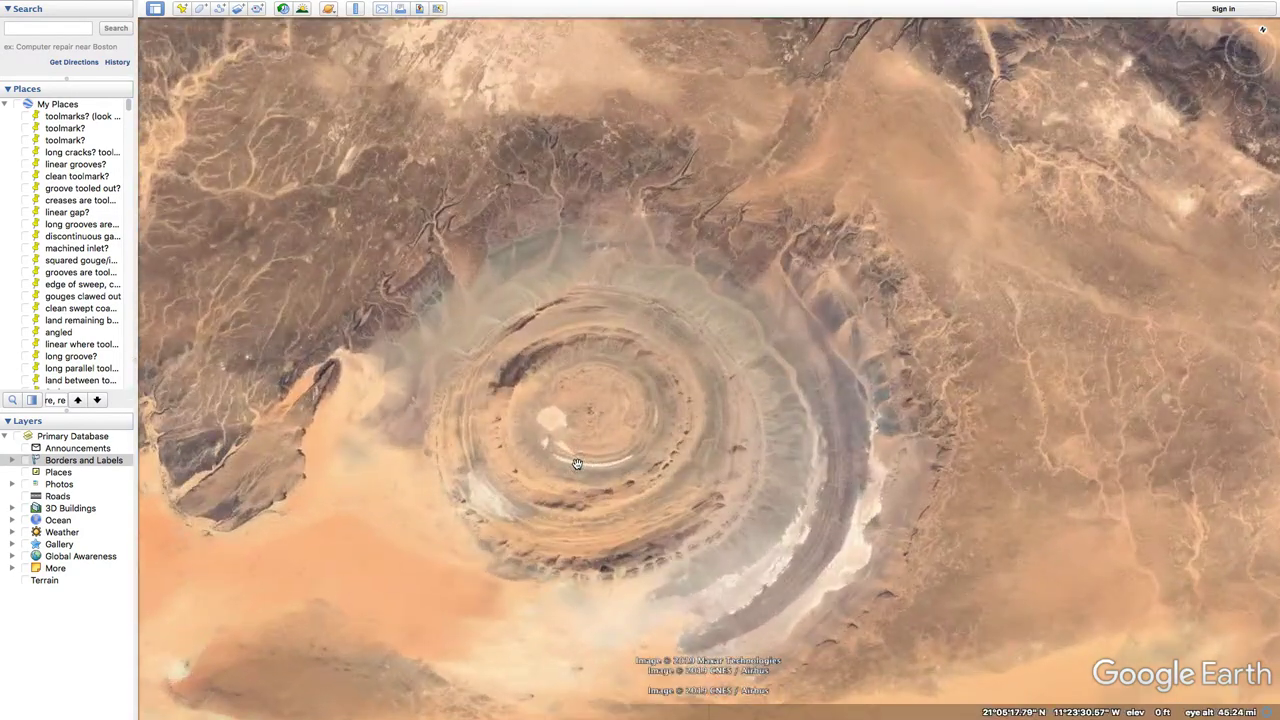
scroll(586, 472, "down", 3)
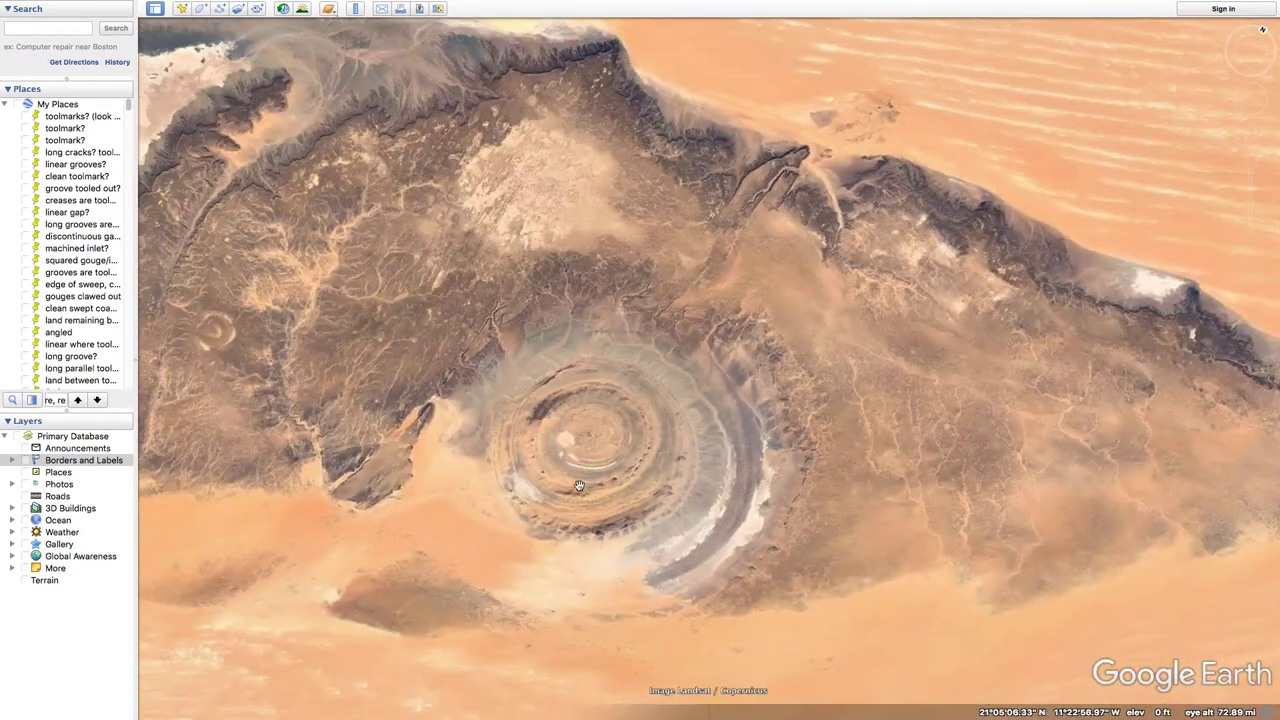
Step: Survey the pale plateau and the desert east of the ringed structure within northwest Africa
scroll(577, 509, "down", 5)
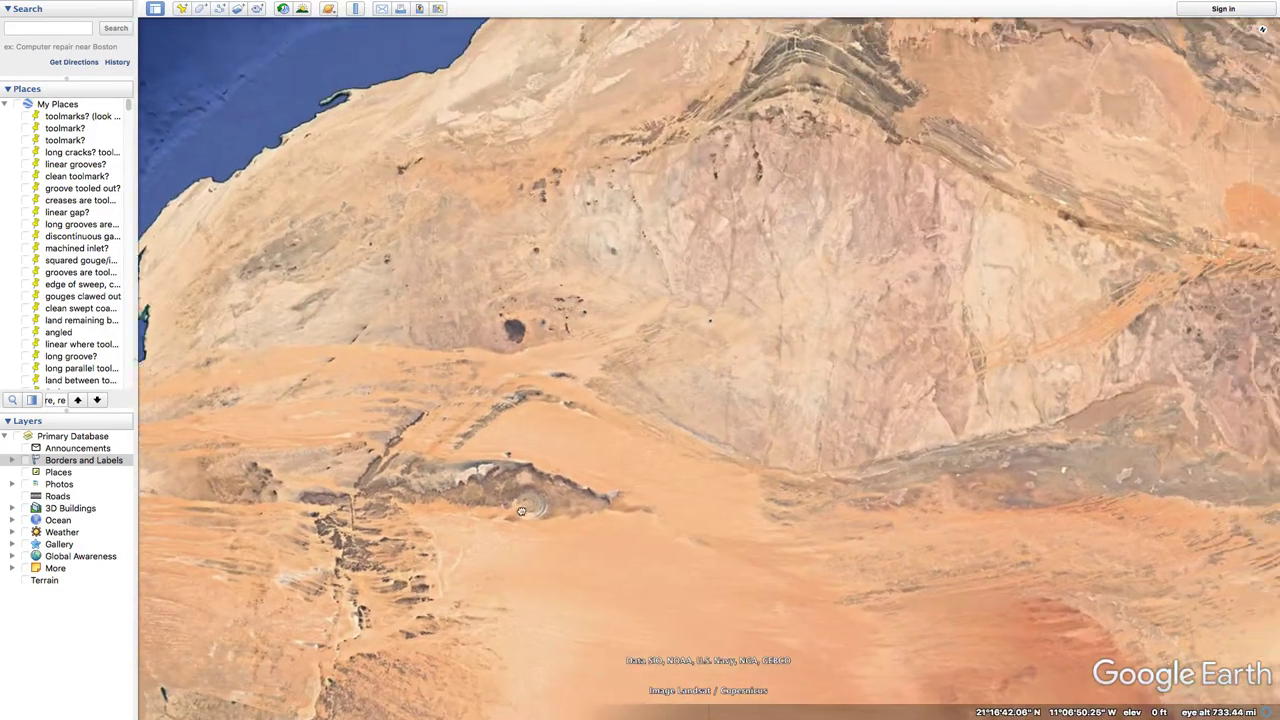
left_click_drag(521, 511, 508, 513)
scroll(508, 513, "down", 5)
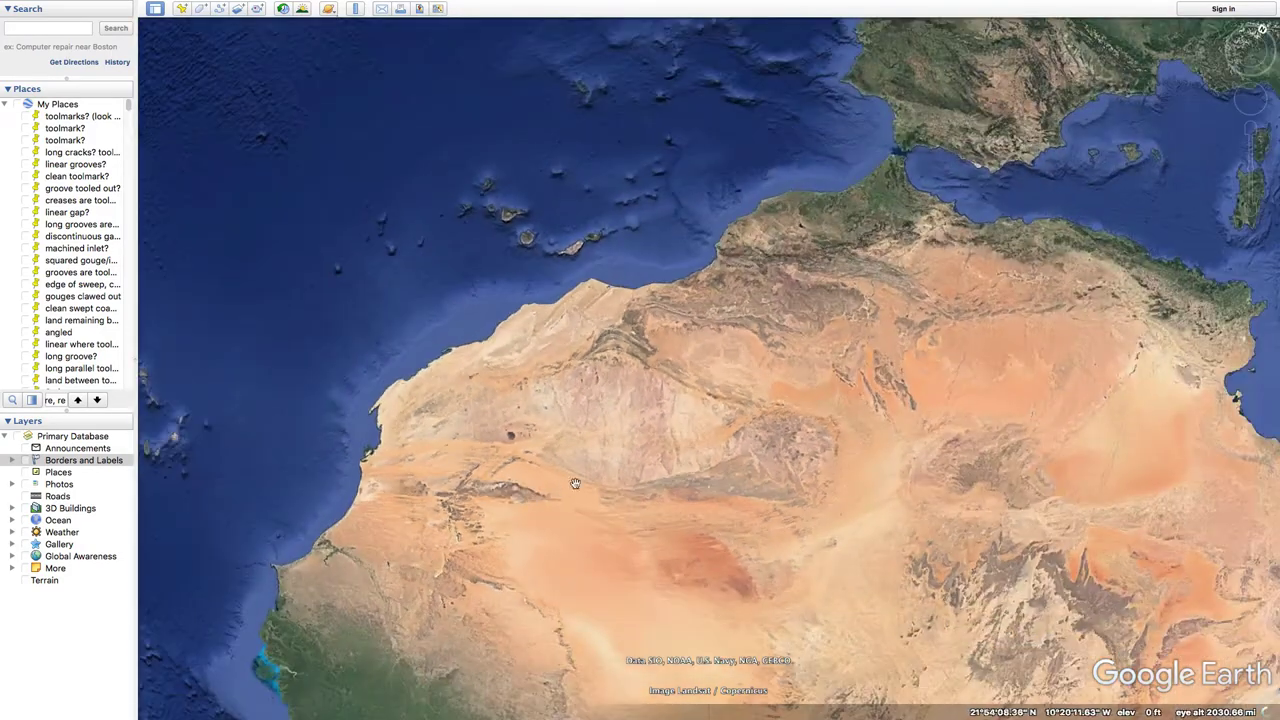
left_click_drag(595, 478, 580, 420)
scroll(580, 421, "up", 3)
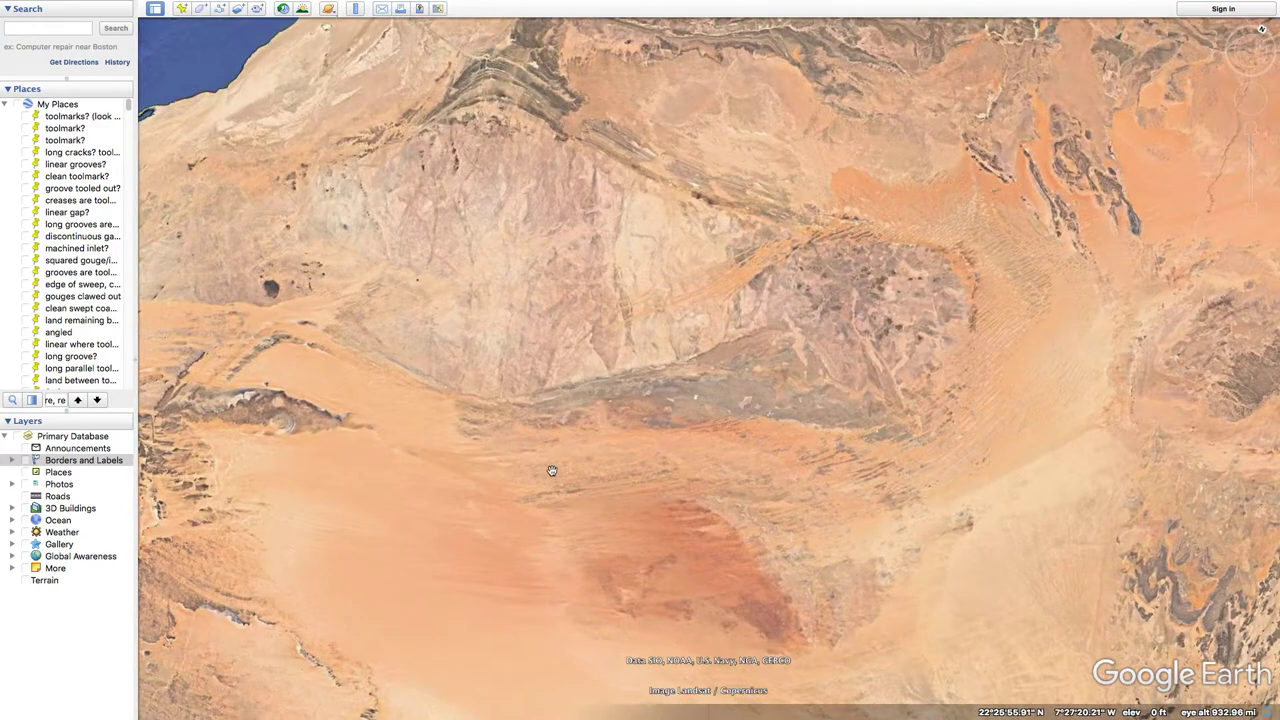
left_click_drag(552, 471, 693, 487)
left_click_drag(504, 436, 539, 468)
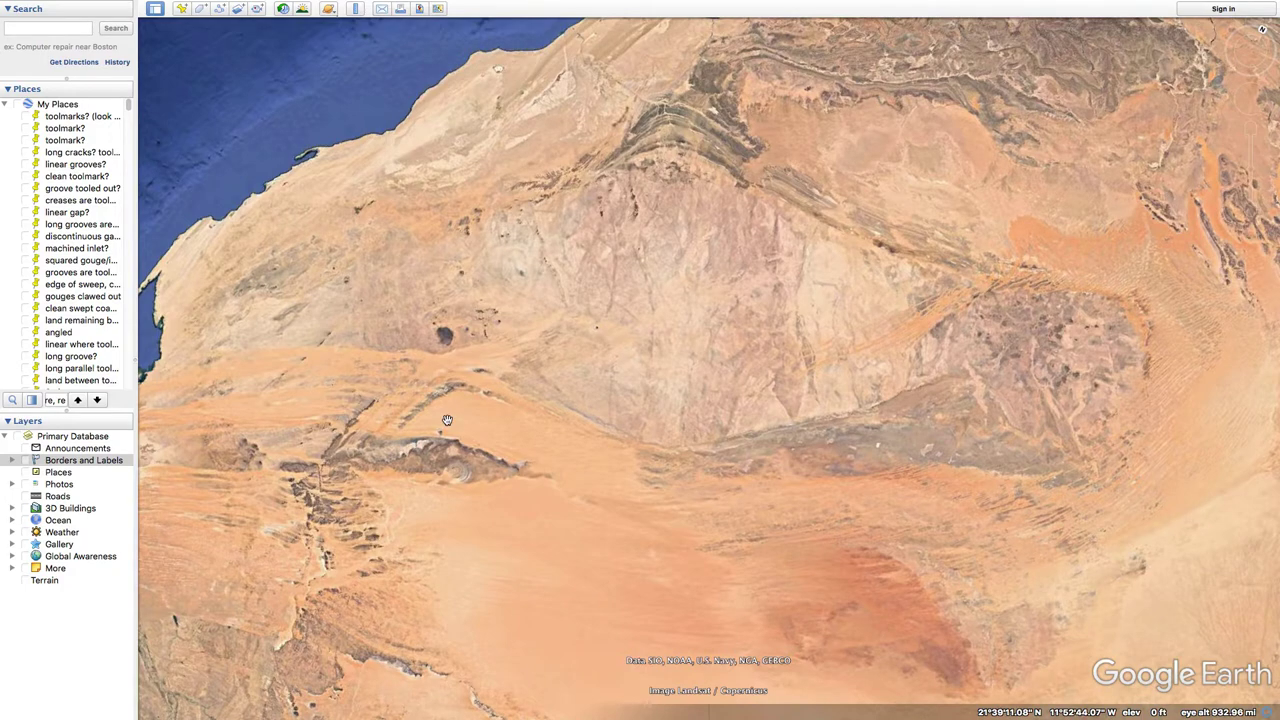
Step: Examine the pale plateau and the darker mottled plateau east of it, relating them to the surrounding coastline and desert
scroll(884, 303, "down", 4)
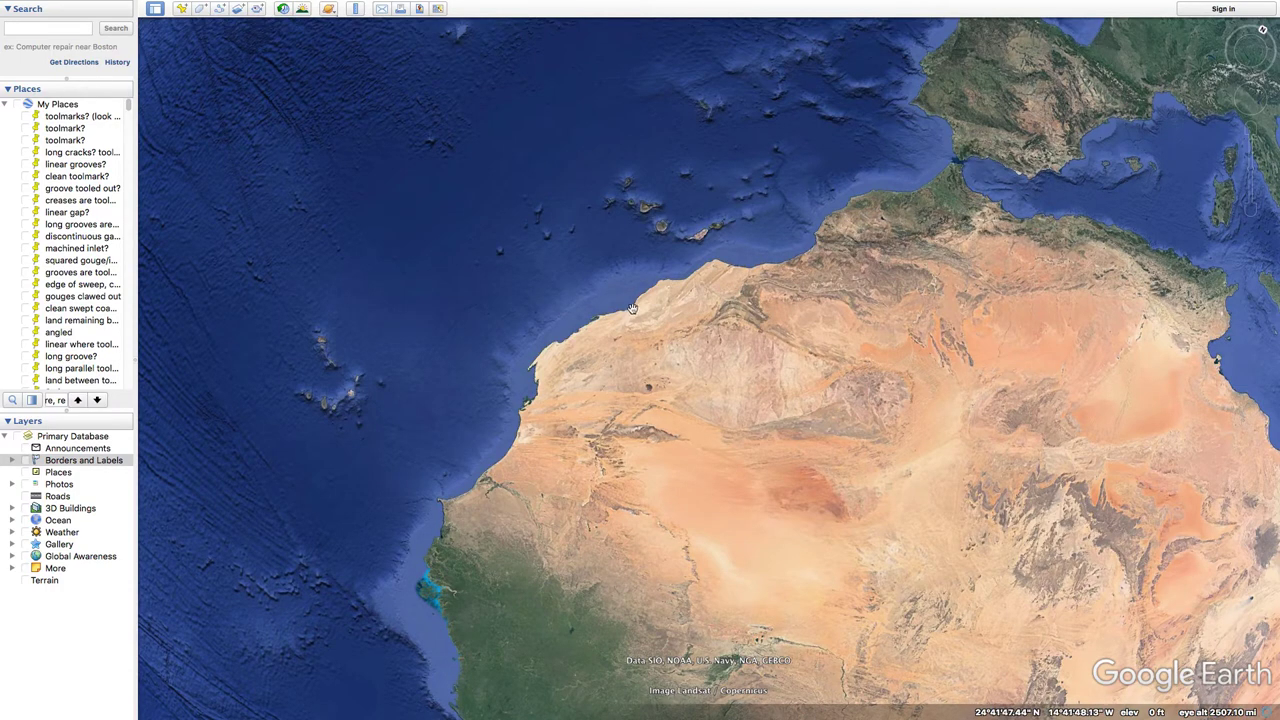
scroll(736, 379, "up", 4)
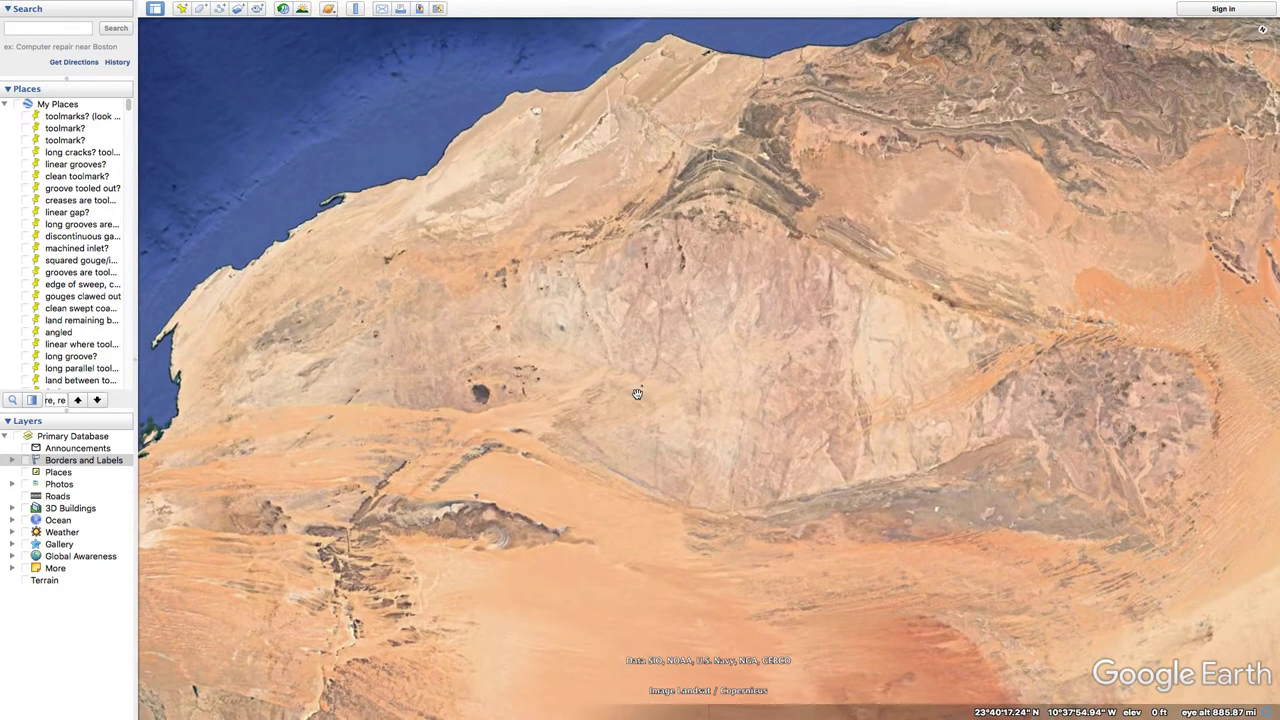
left_click_drag(616, 405, 706, 380)
left_click_drag(797, 390, 702, 404)
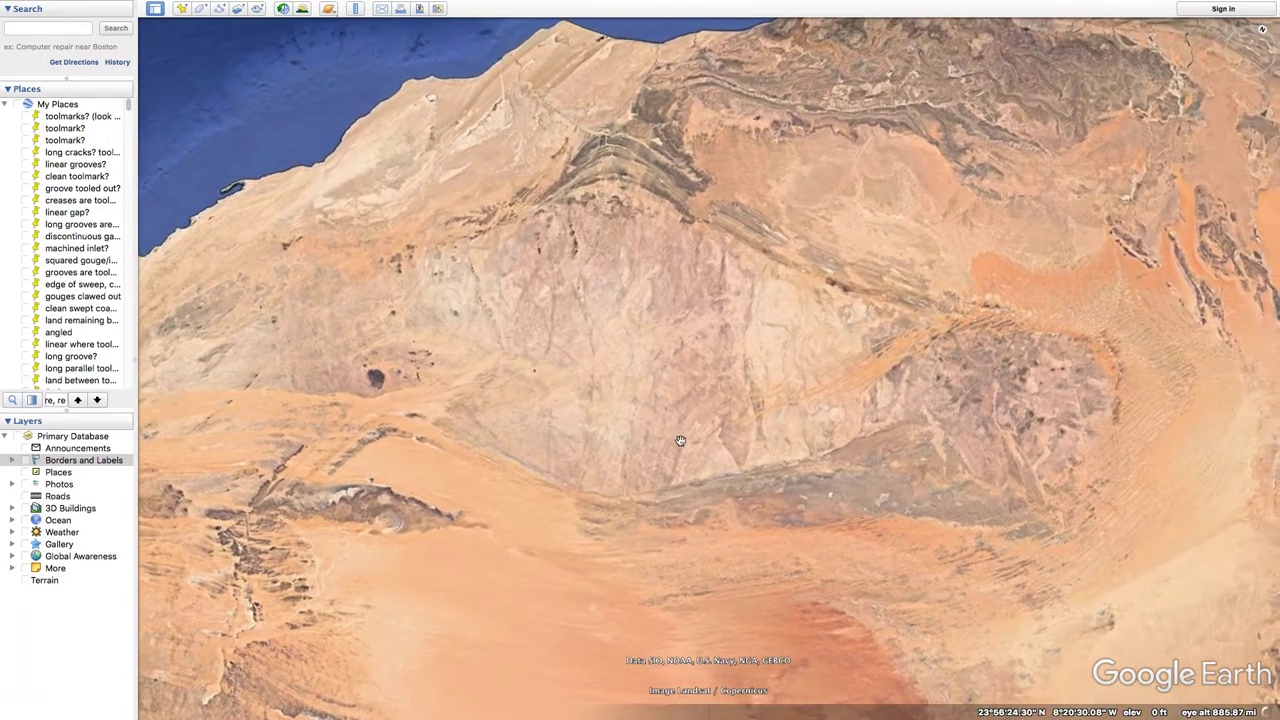
scroll(680, 441, "down", 5)
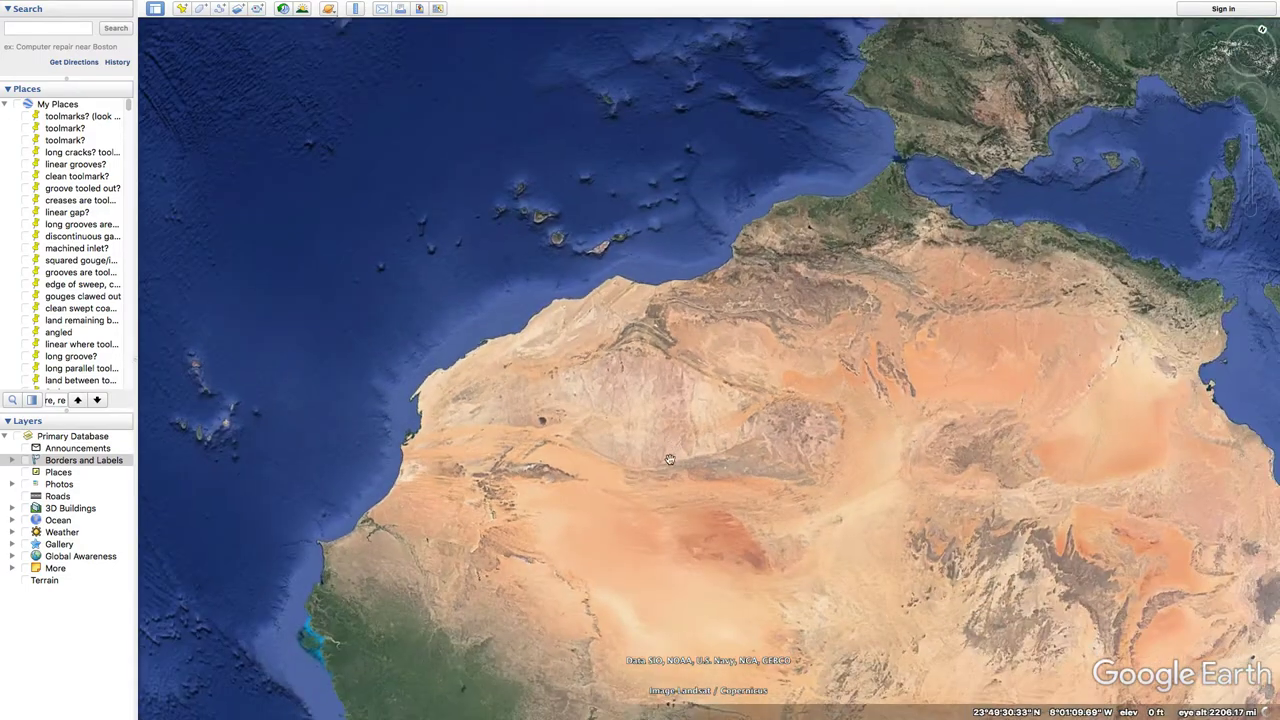
scroll(754, 427, "up", 5)
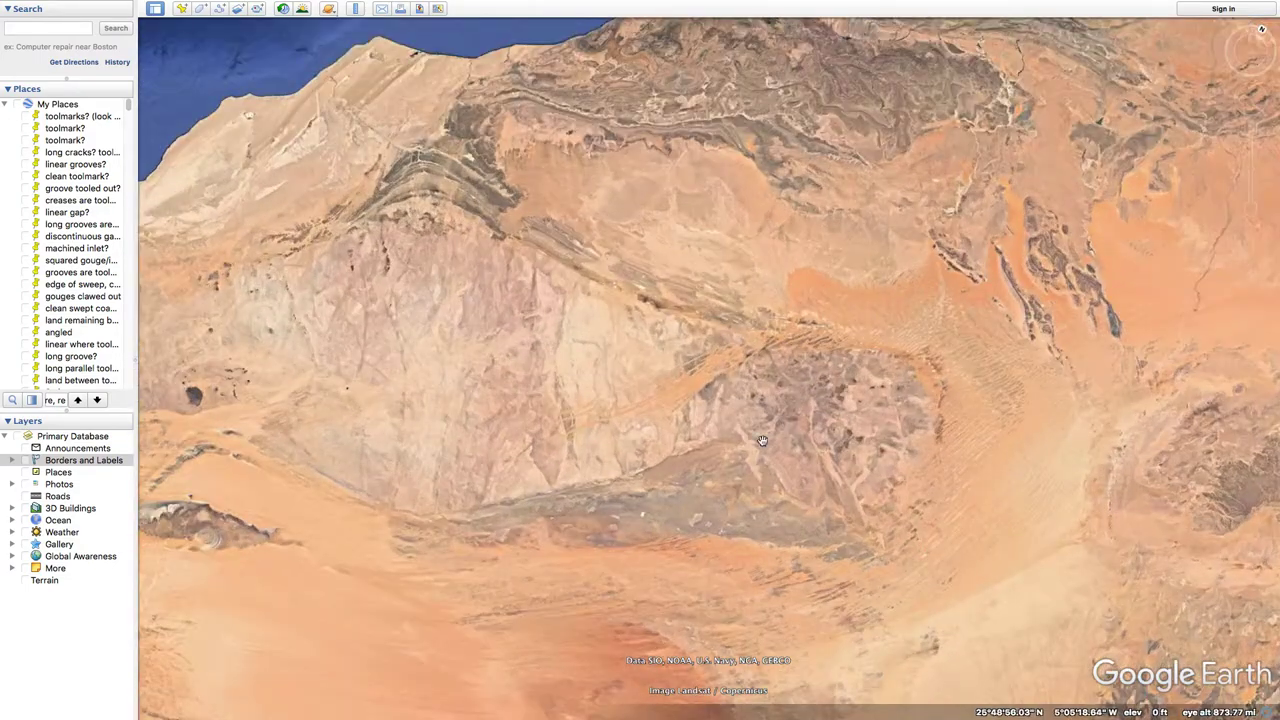
scroll(762, 441, "down", 5)
scroll(742, 390, "up", 2)
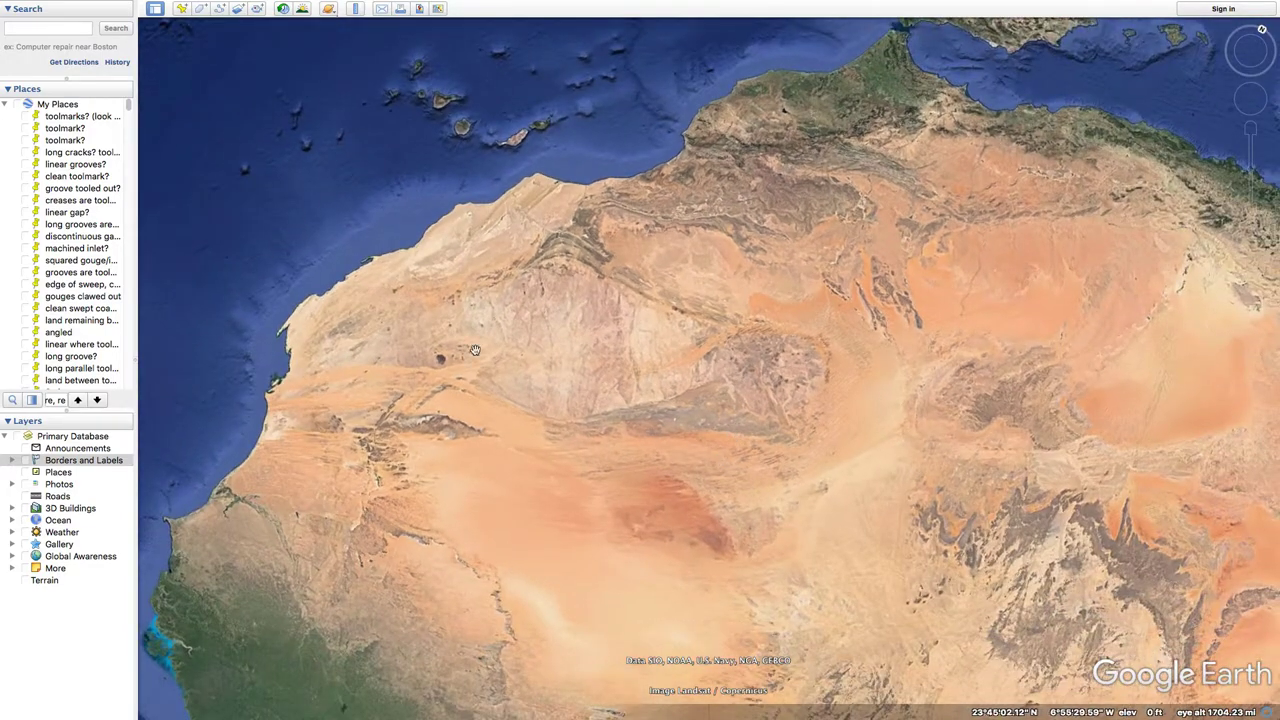
left_click_drag(522, 321, 596, 306)
mouse_move(510, 372)
left_mouse_down()
mouse_move(544, 357)
mouse_move(490, 386)
left_mouse_up()
Step: Show all saved My Places placemarks and view those around the mottled plateau's southern and eastern edges
left_click(20, 105)
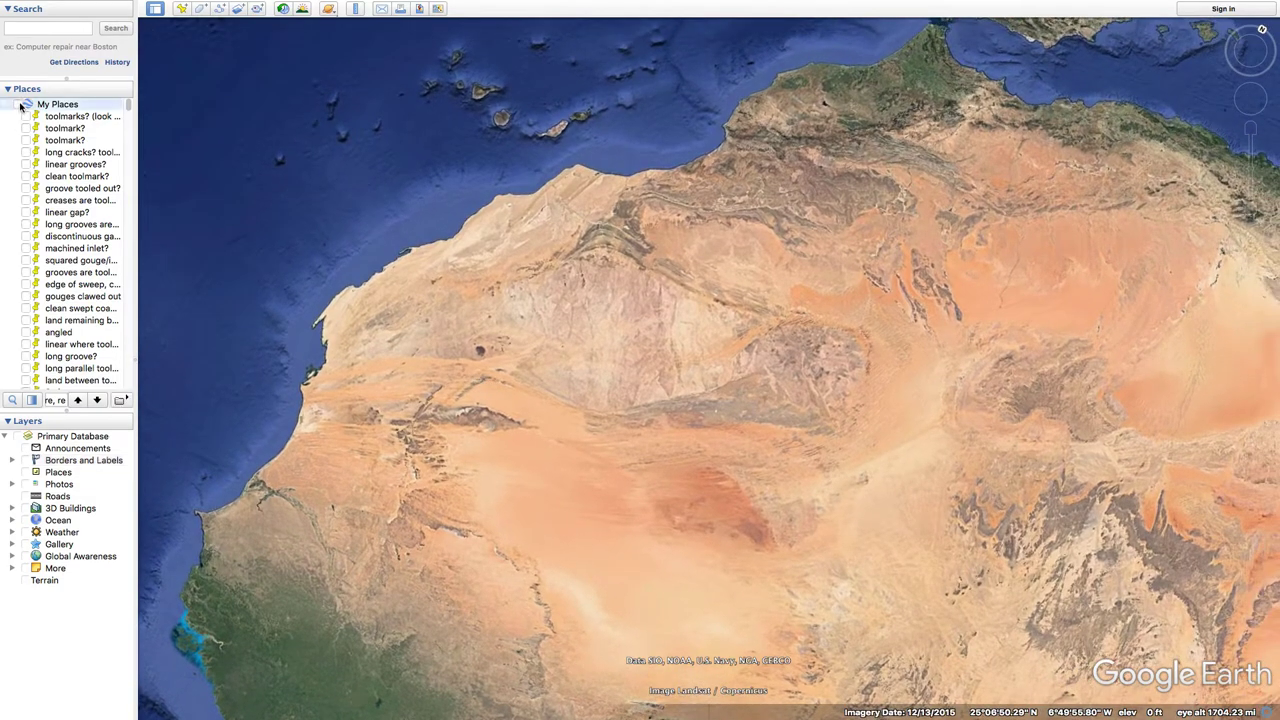
scroll(790, 364, "up", 5)
left_click_drag(790, 364, 652, 306)
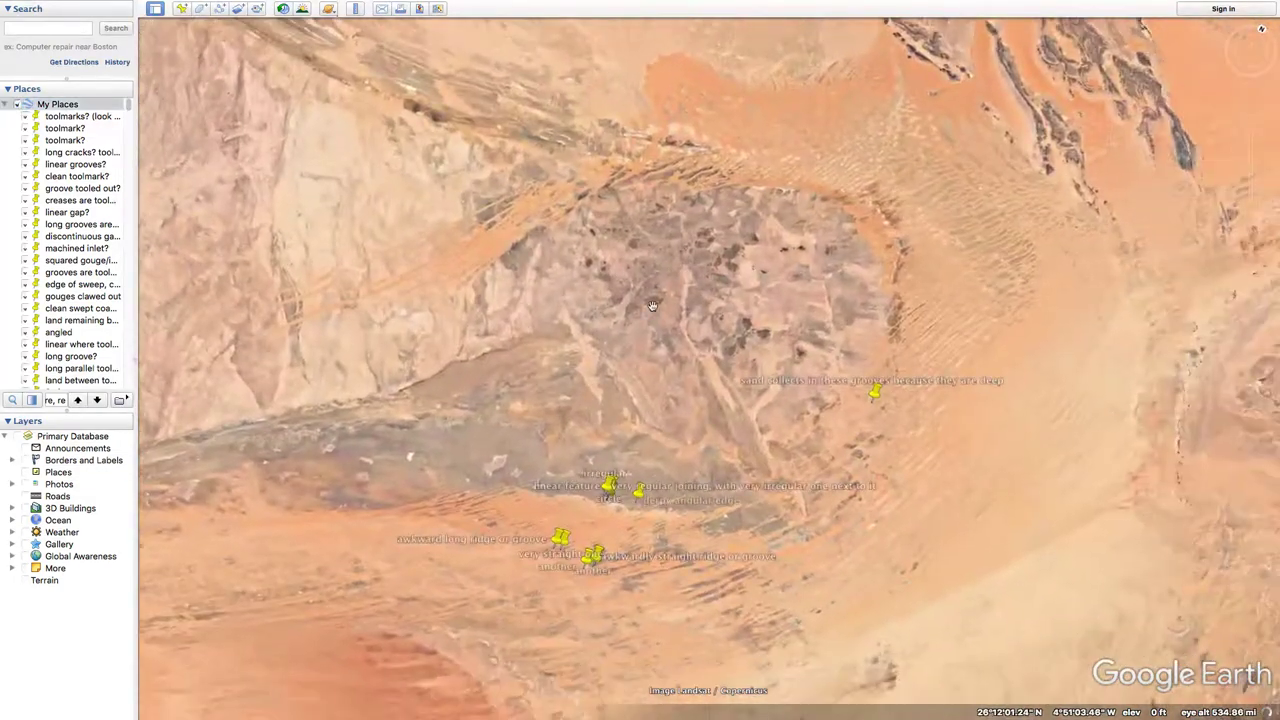
left_click_drag(775, 299, 857, 251)
left_click_drag(402, 238, 456, 181)
left_click_drag(640, 442, 443, 468)
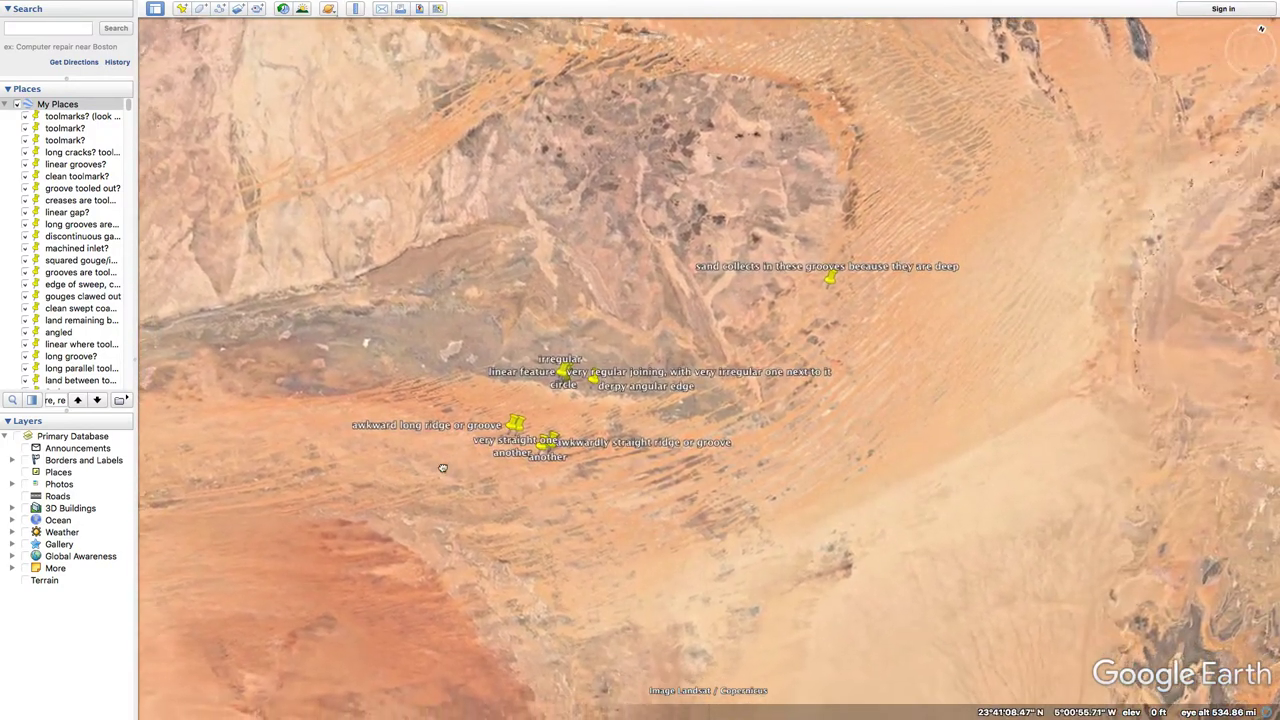
Step: Examine the parallel sand-filled grooves southeast of the mottled plateau near the "derpy angular edge" placemark
scroll(786, 403, "up", 5)
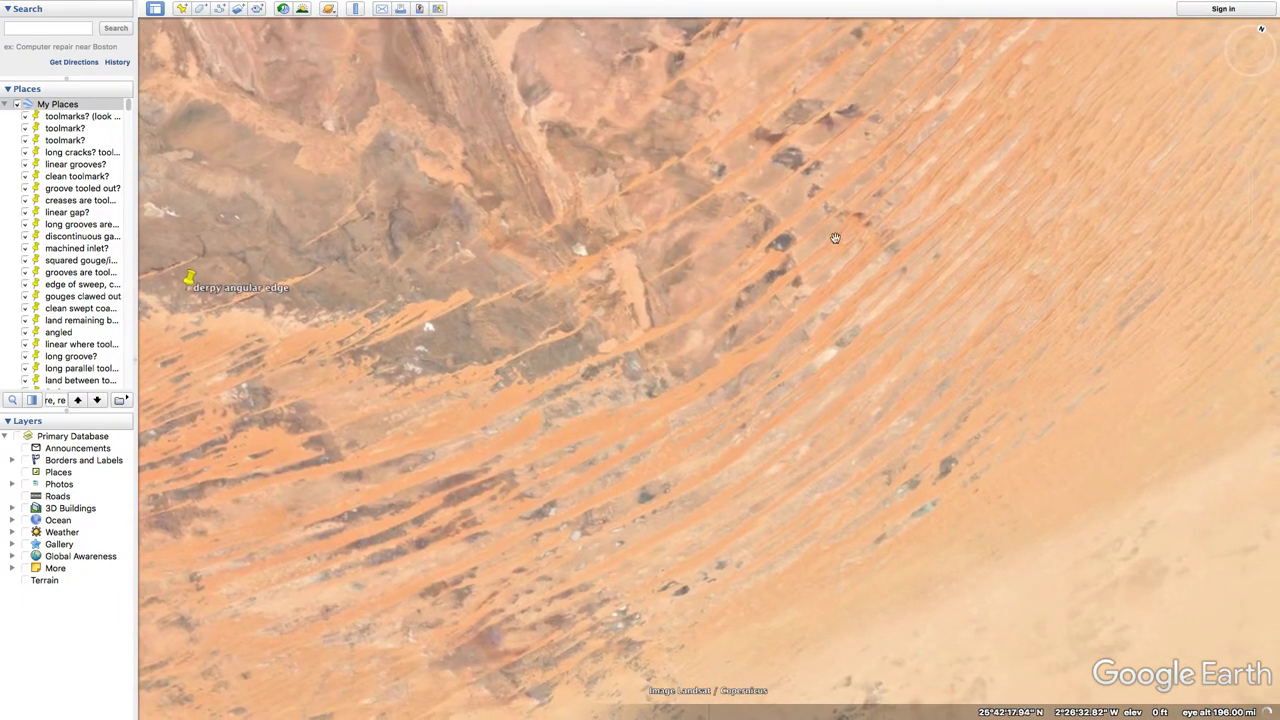
scroll(557, 479, "down", 5)
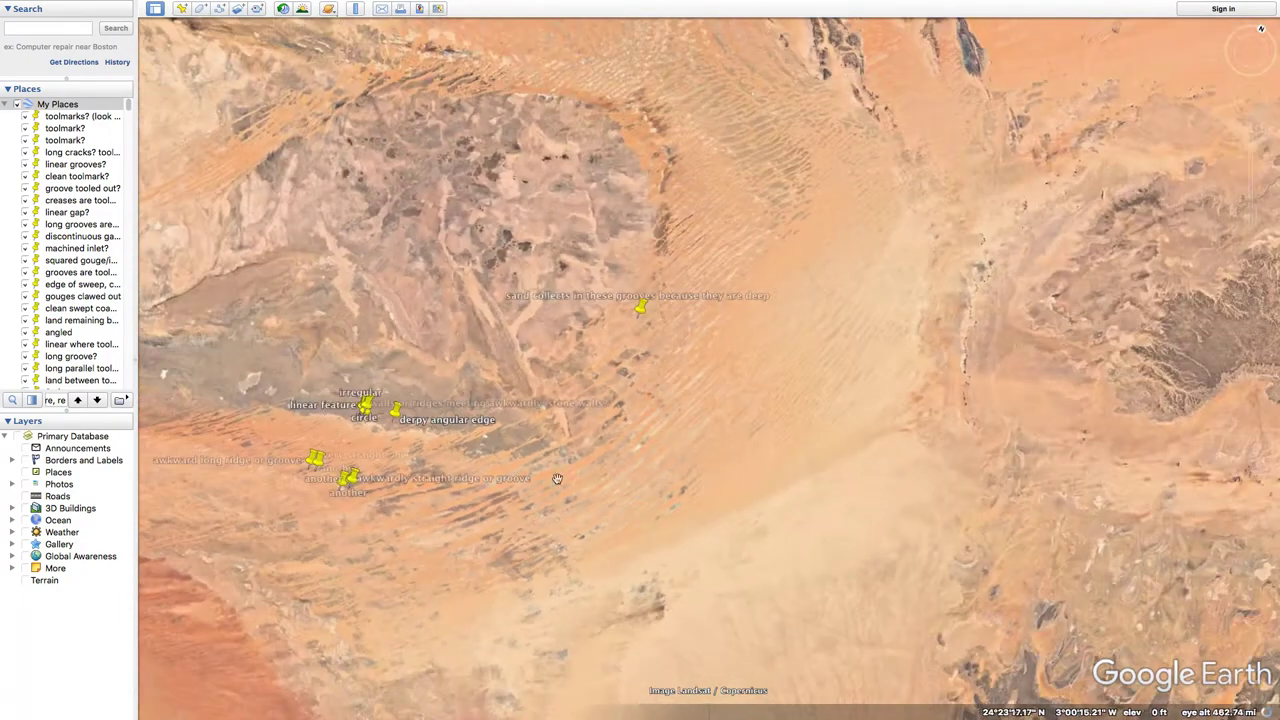
scroll(596, 419, "down", 5)
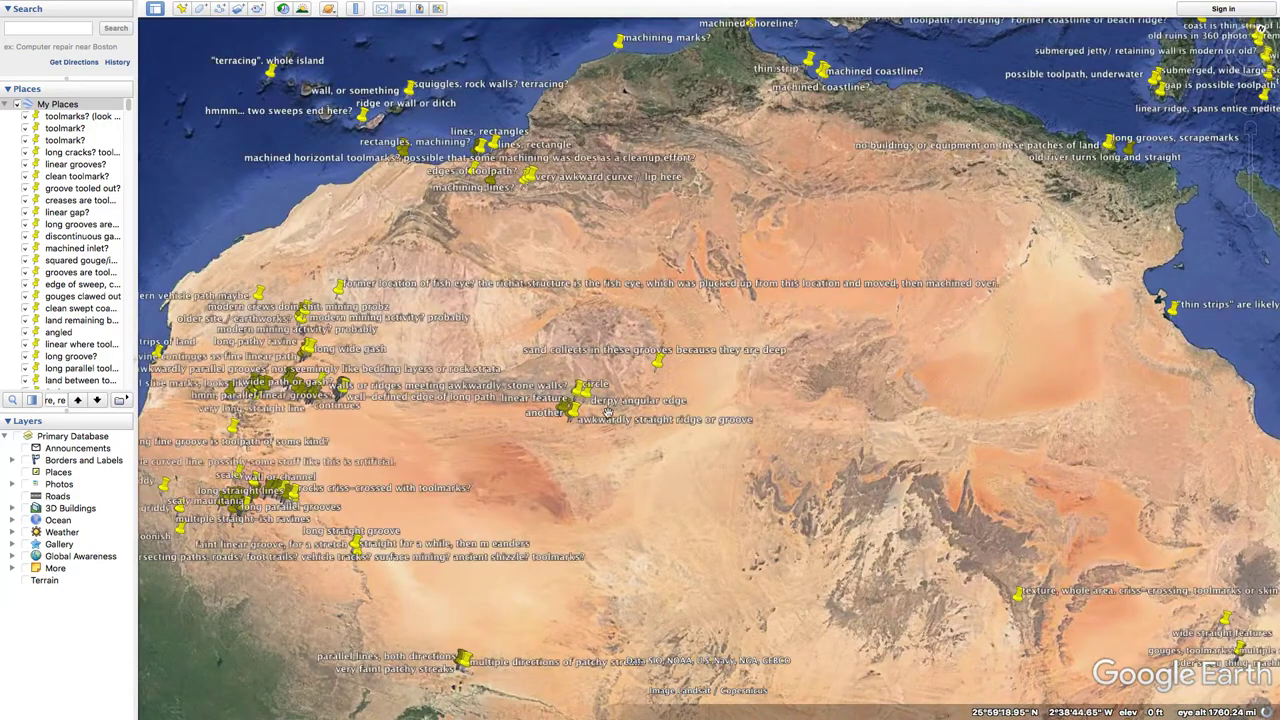
Step: Review the placemarks around the ringed structure, the dark ridge and the mining sites to its north
scroll(605, 416, "up", 3)
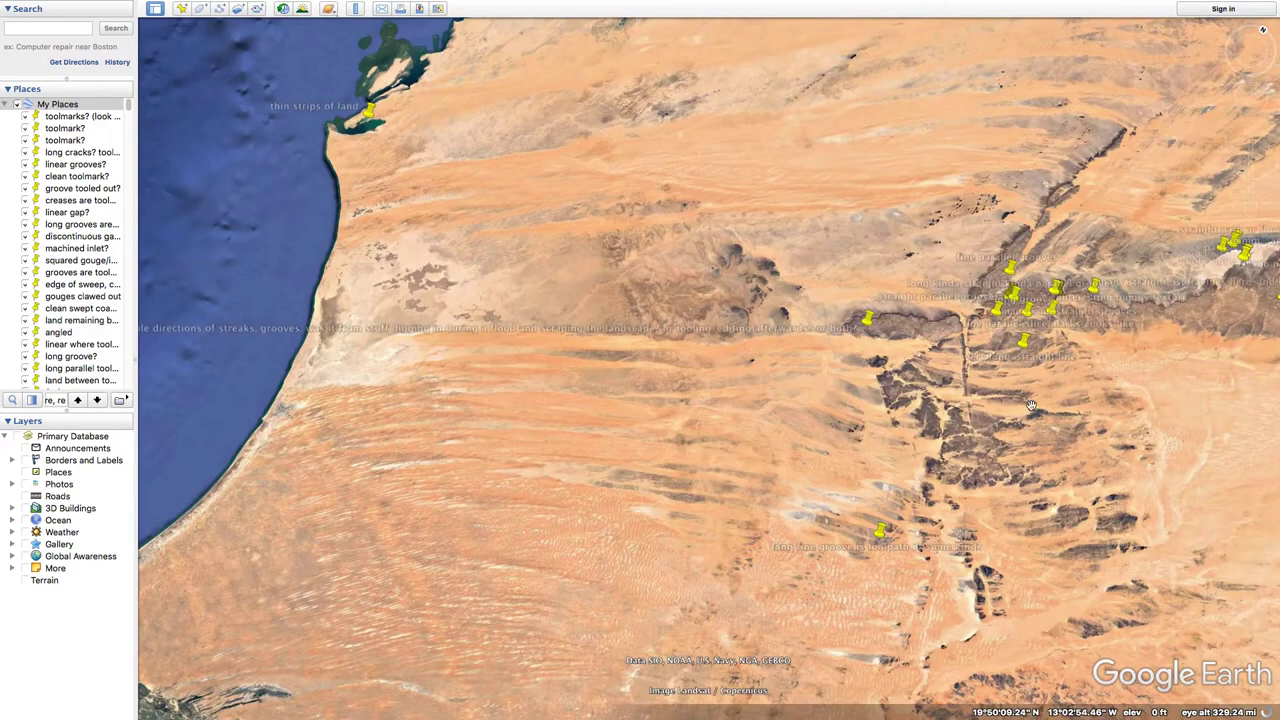
left_click_drag(1229, 317, 850, 420)
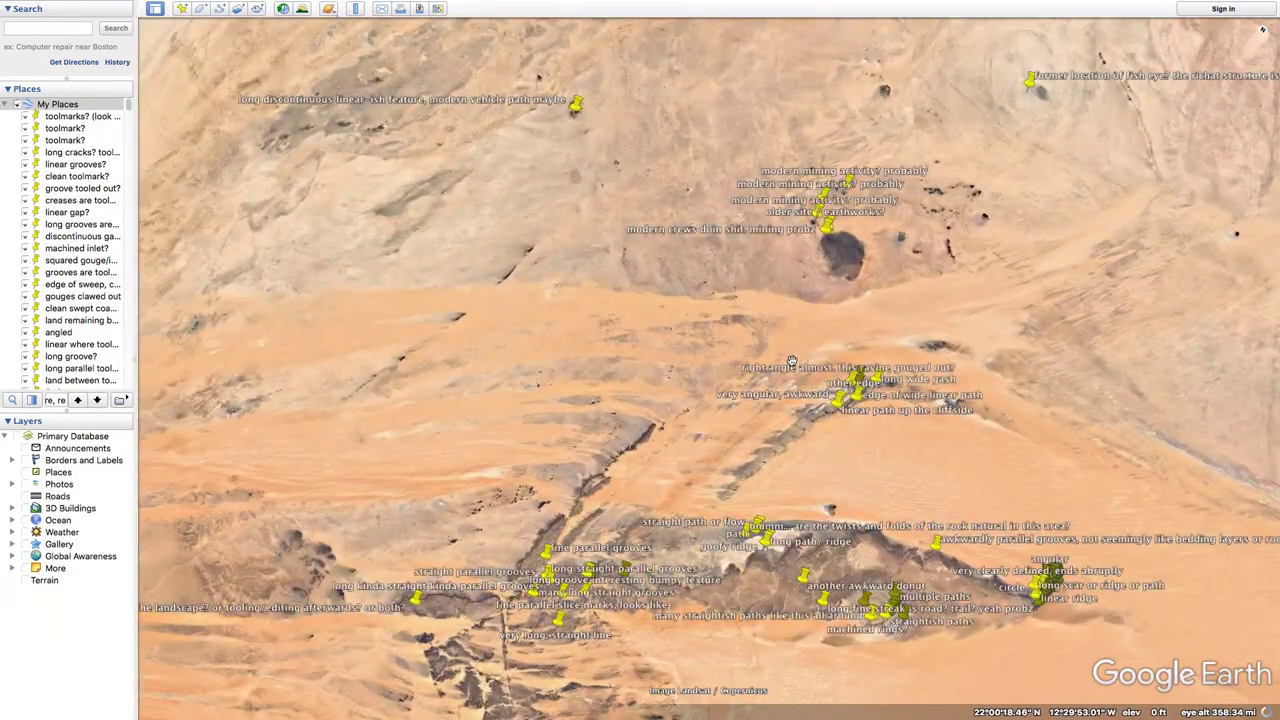
scroll(792, 361, "up", 5)
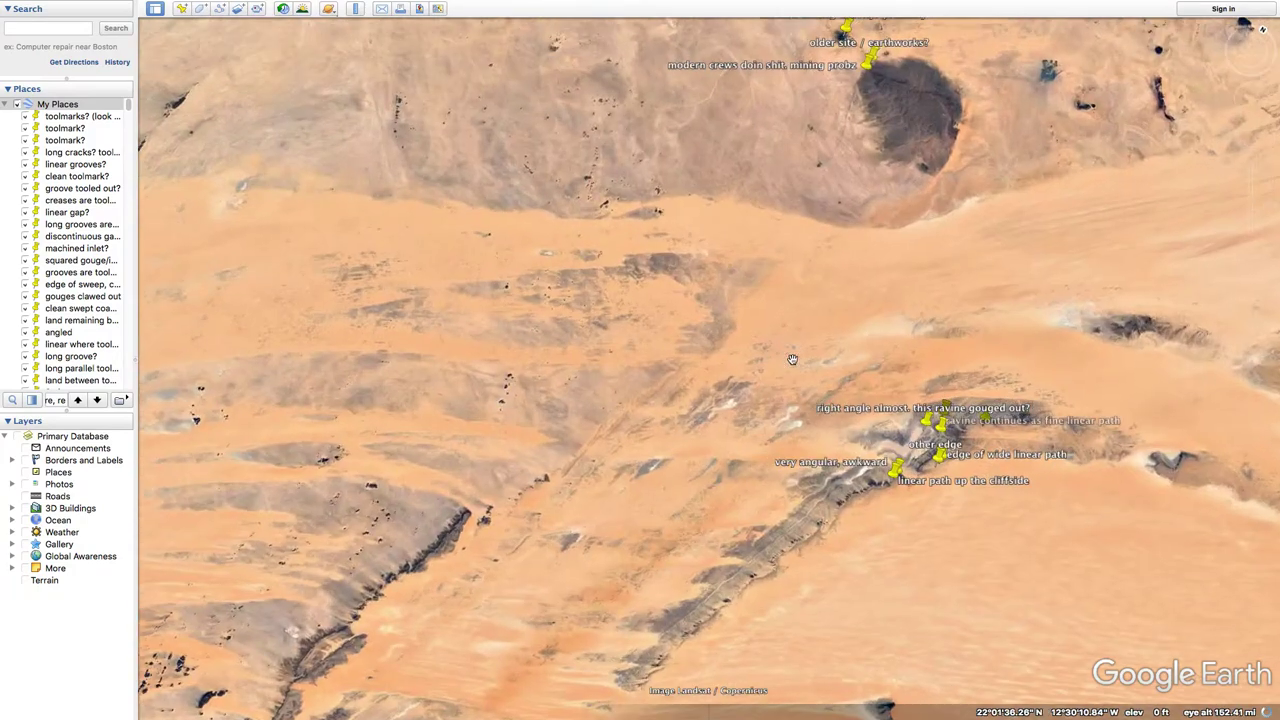
scroll(792, 361, "down", 8)
scroll(1040, 257, "up", 7)
left_click_drag(1111, 303, 760, 416)
Step: Examine the curved groove field sweeping around the mottled plateau's northeastern rim
scroll(760, 416, "down", 8)
left_click_drag(878, 302, 892, 477)
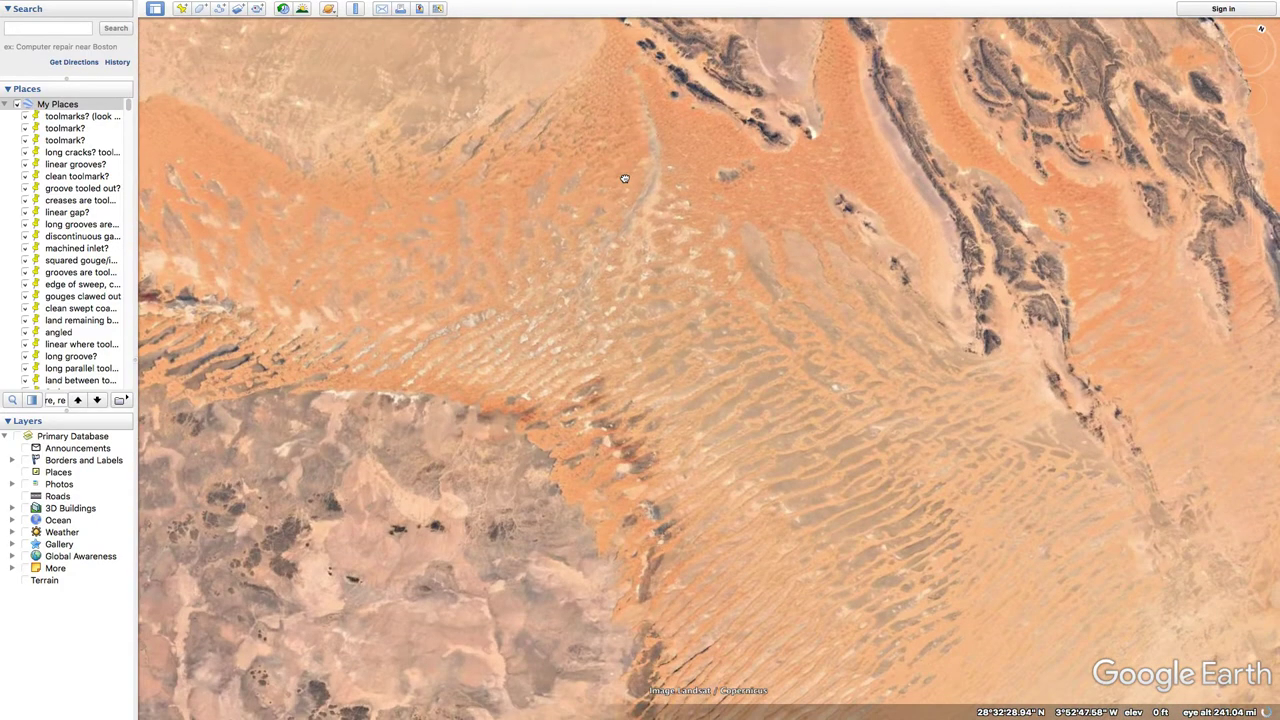
scroll(751, 363, "down", 5)
left_click_drag(751, 363, 814, 277)
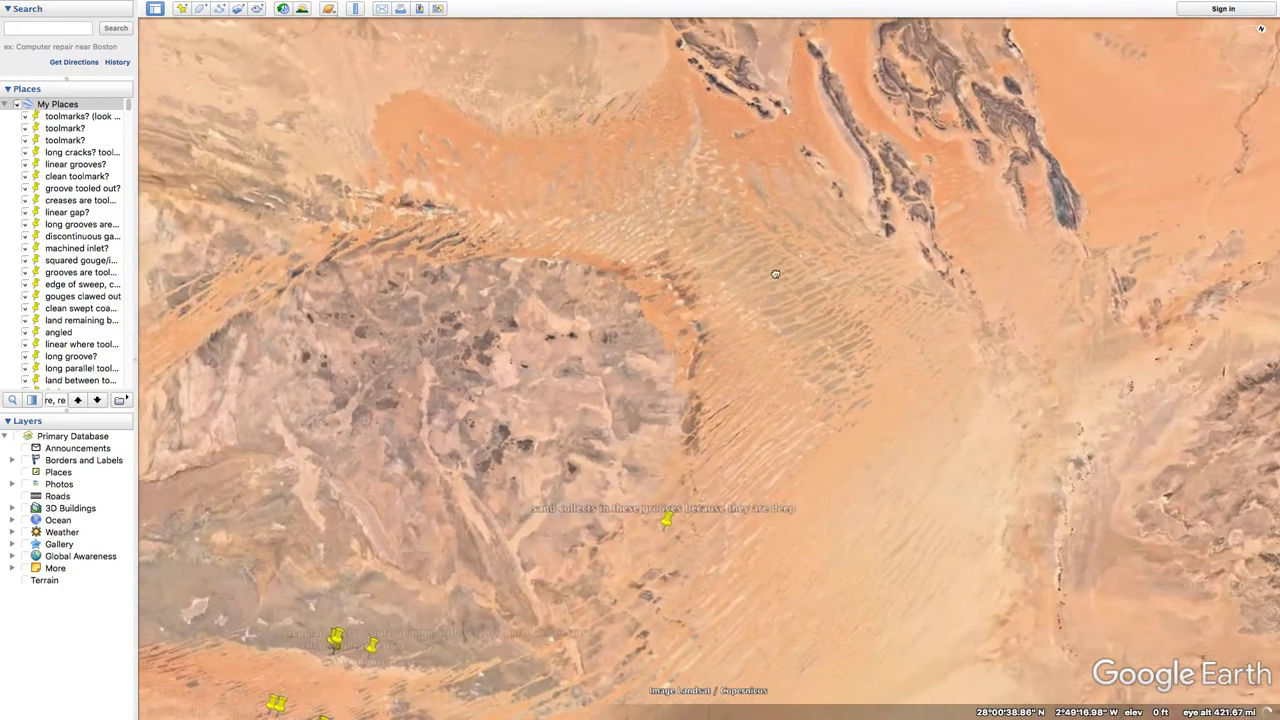
Step: Survey the red sand area and the groove placemarks south of the mottled plateau within the wider Sahara
scroll(814, 277, "up", 8)
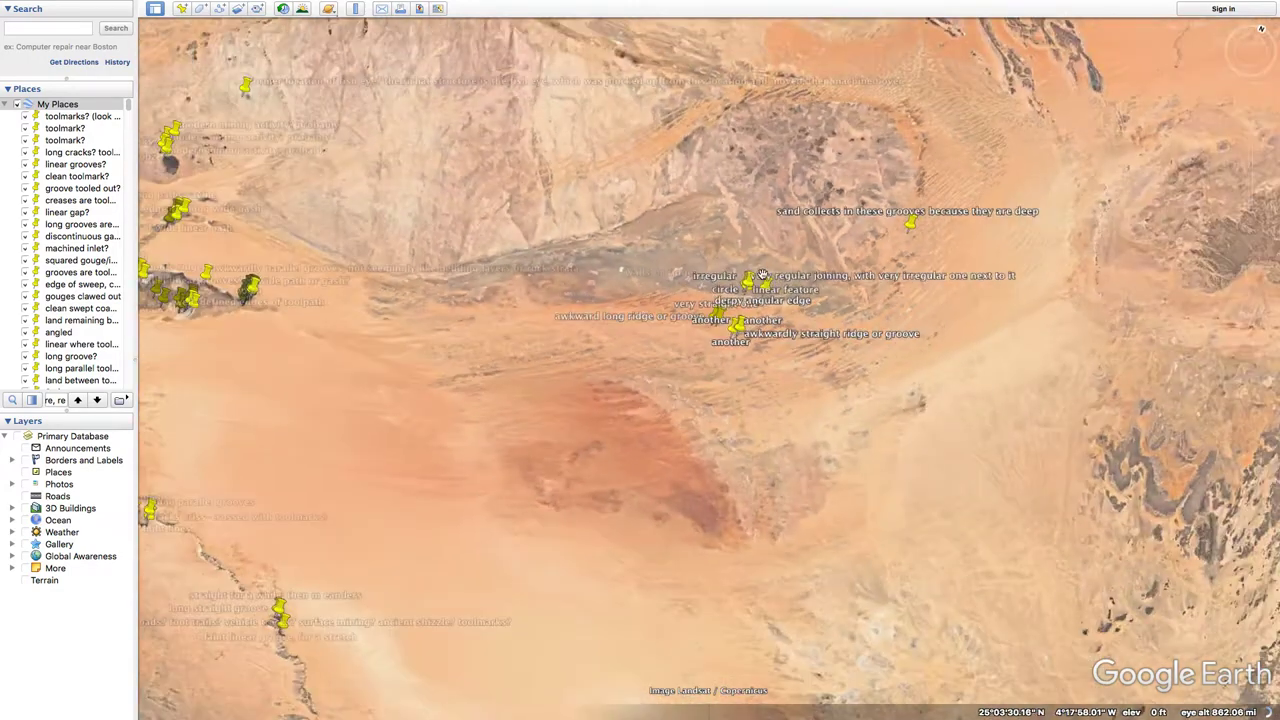
left_click_drag(762, 274, 736, 168)
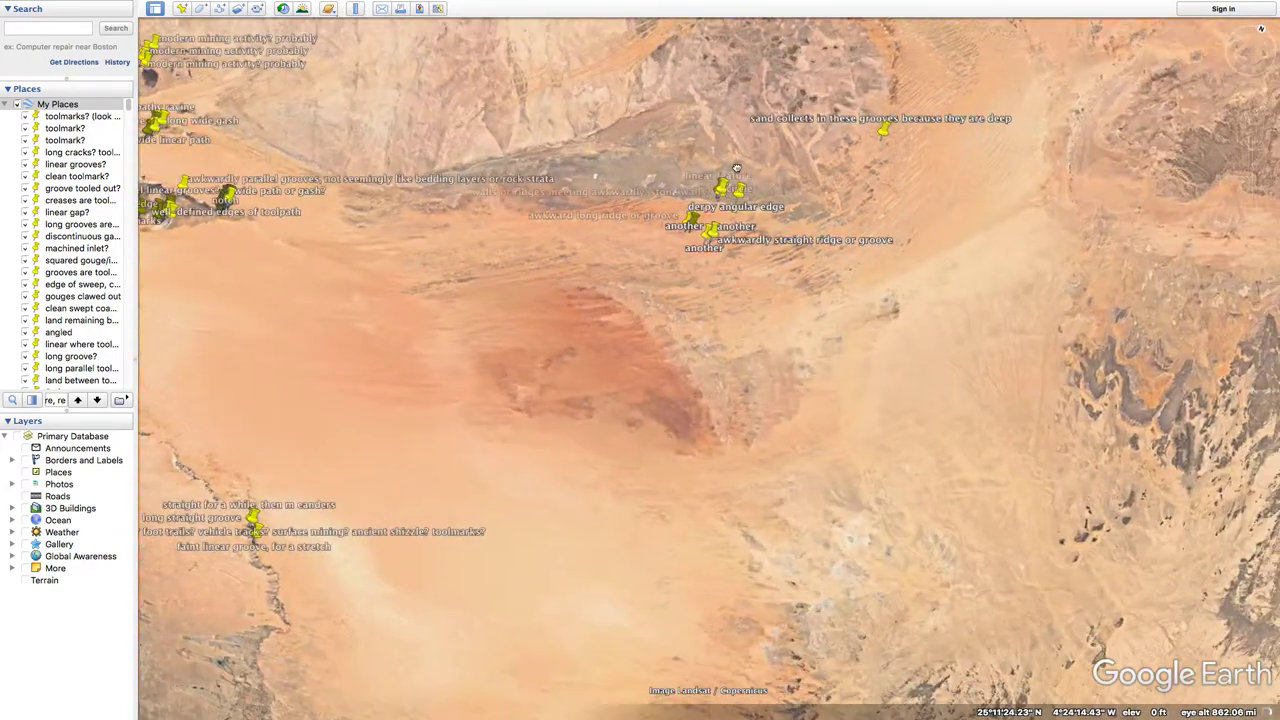
left_click_drag(917, 194, 714, 346)
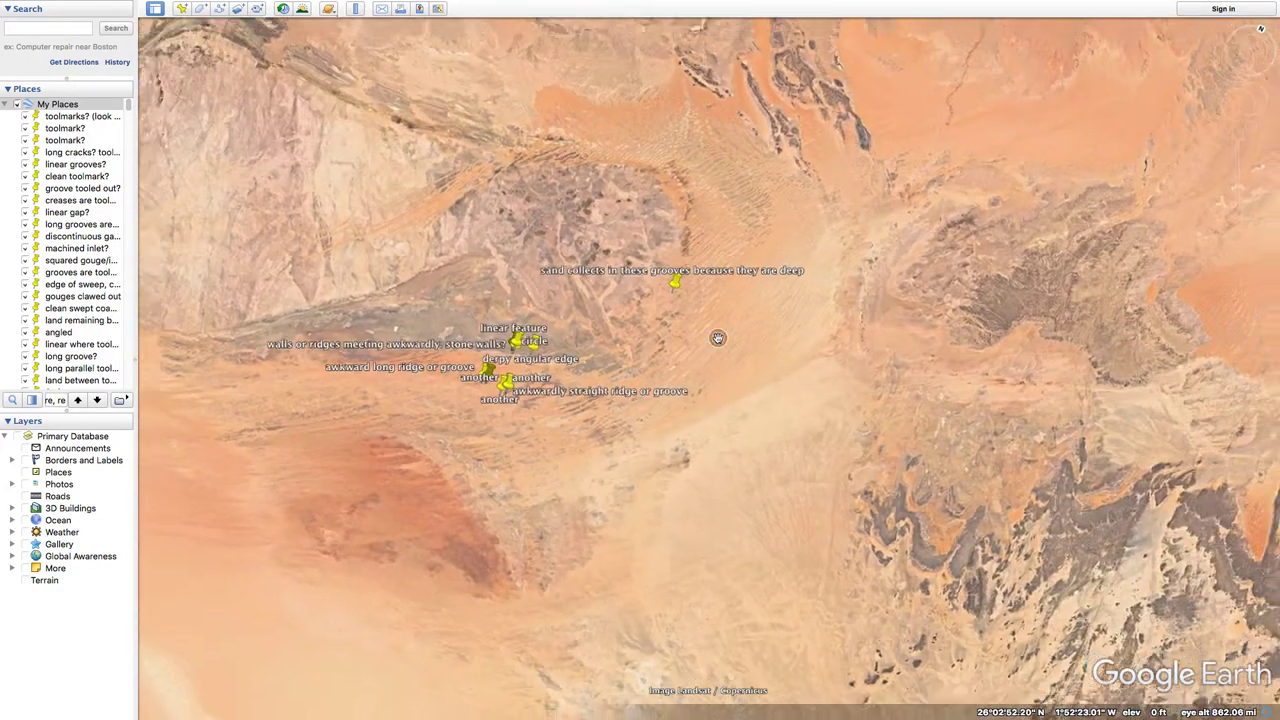
scroll(717, 338, "down", 5)
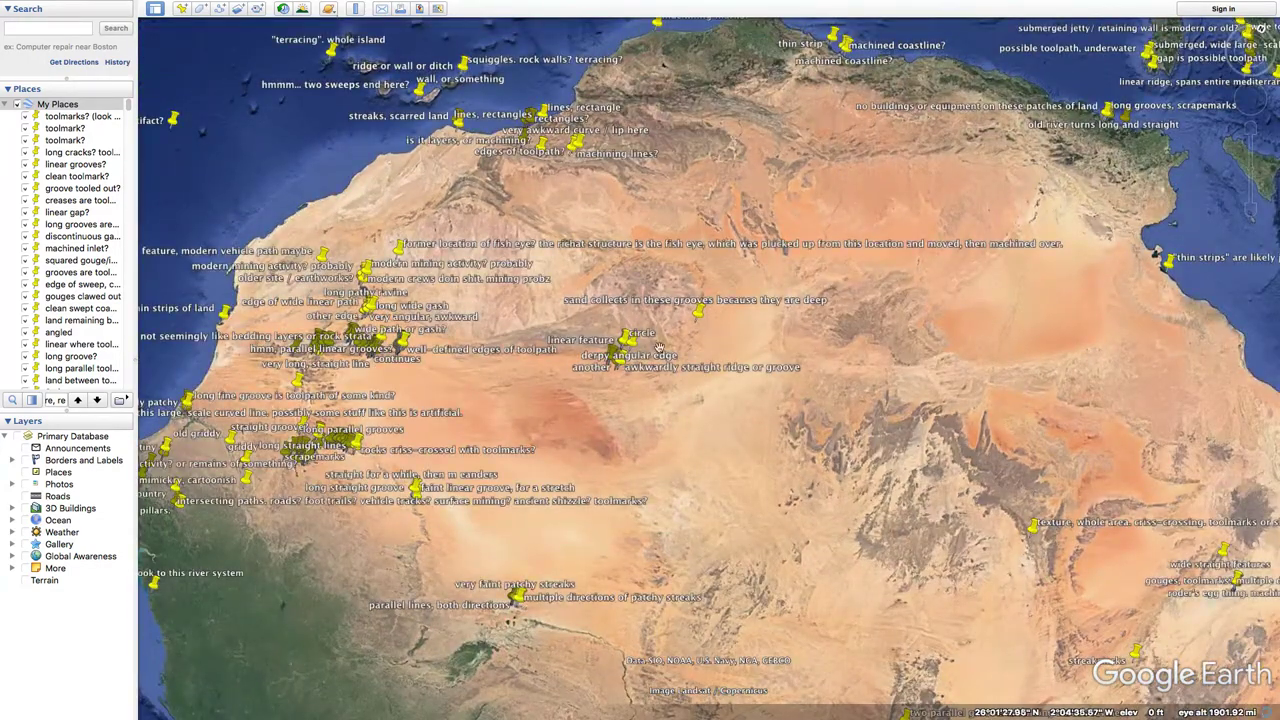
Step: Inspect the terrain around the "awkwardly straight ridge or groove" placemark south of the mottled plateau at close range
scroll(672, 347, "up", 3)
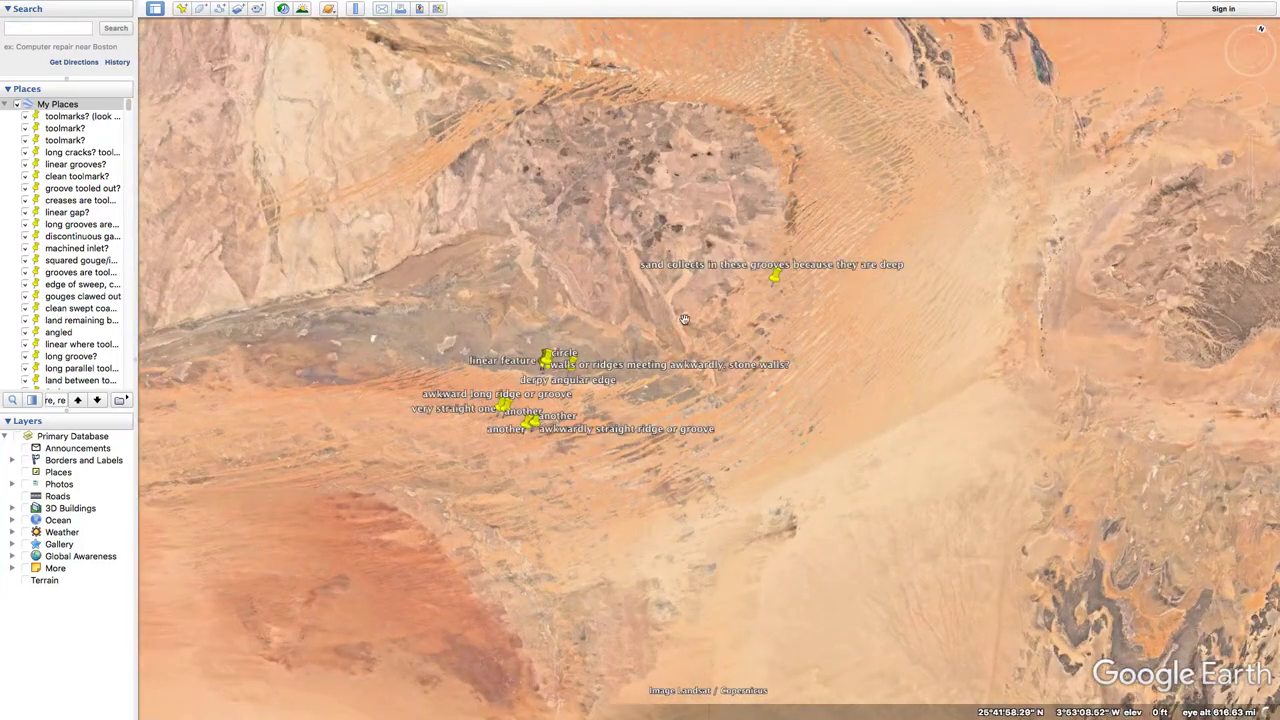
scroll(717, 312, "down", 3)
left_click_drag(769, 270, 722, 332)
scroll(719, 338, "up", 3)
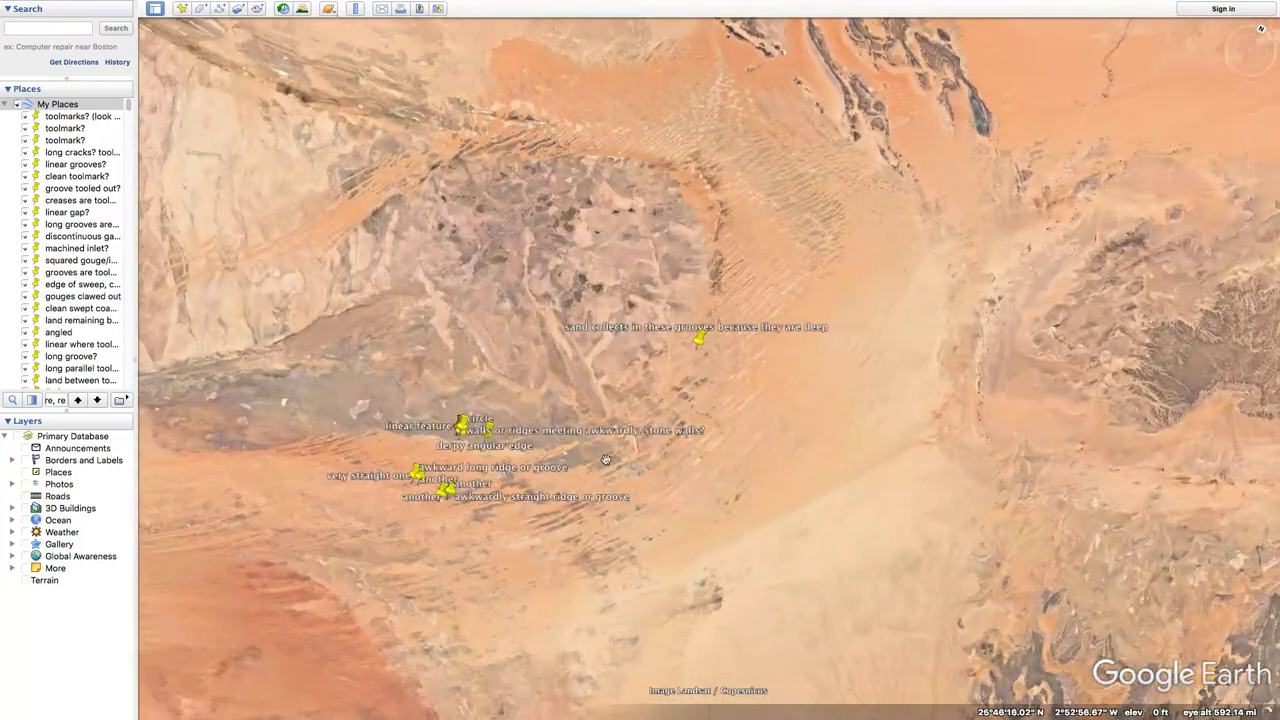
scroll(437, 483, "up", 3)
scroll(479, 512, "up", 5)
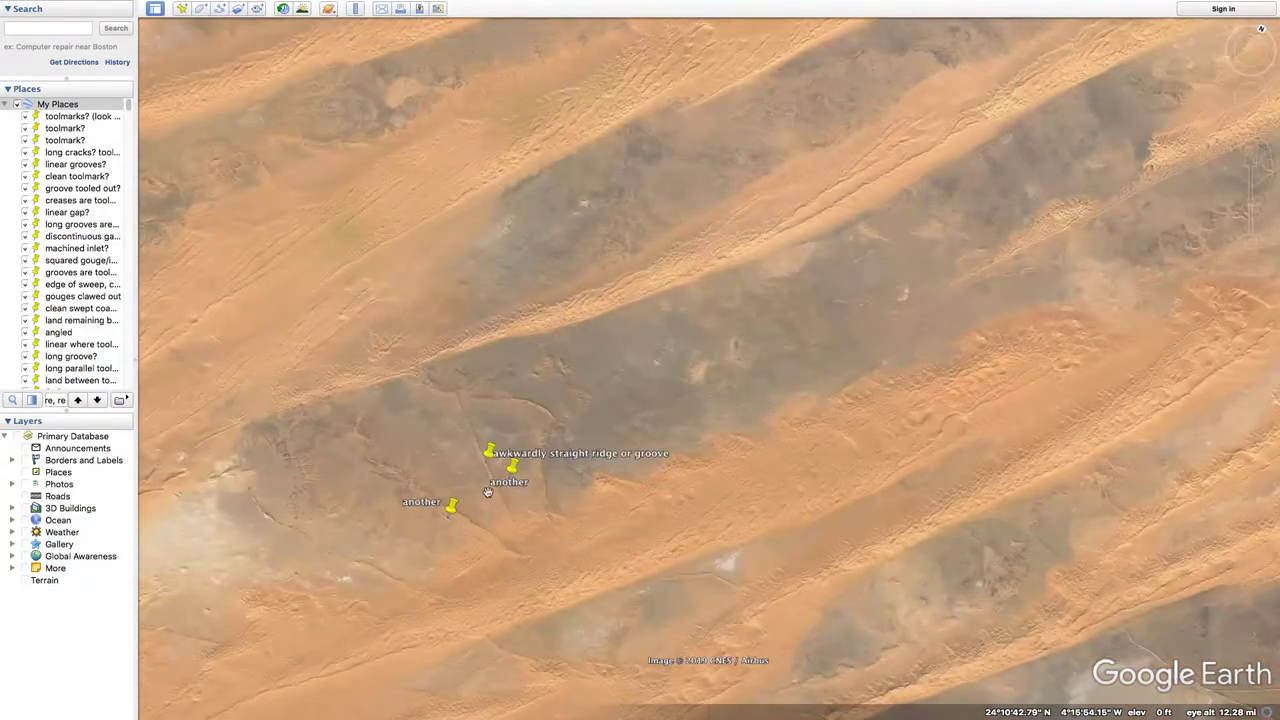
Step: Survey the groove fields around the mottled plateau, from the straight-ridge placemarks in the south to its northern rim
scroll(403, 514, "down", 6)
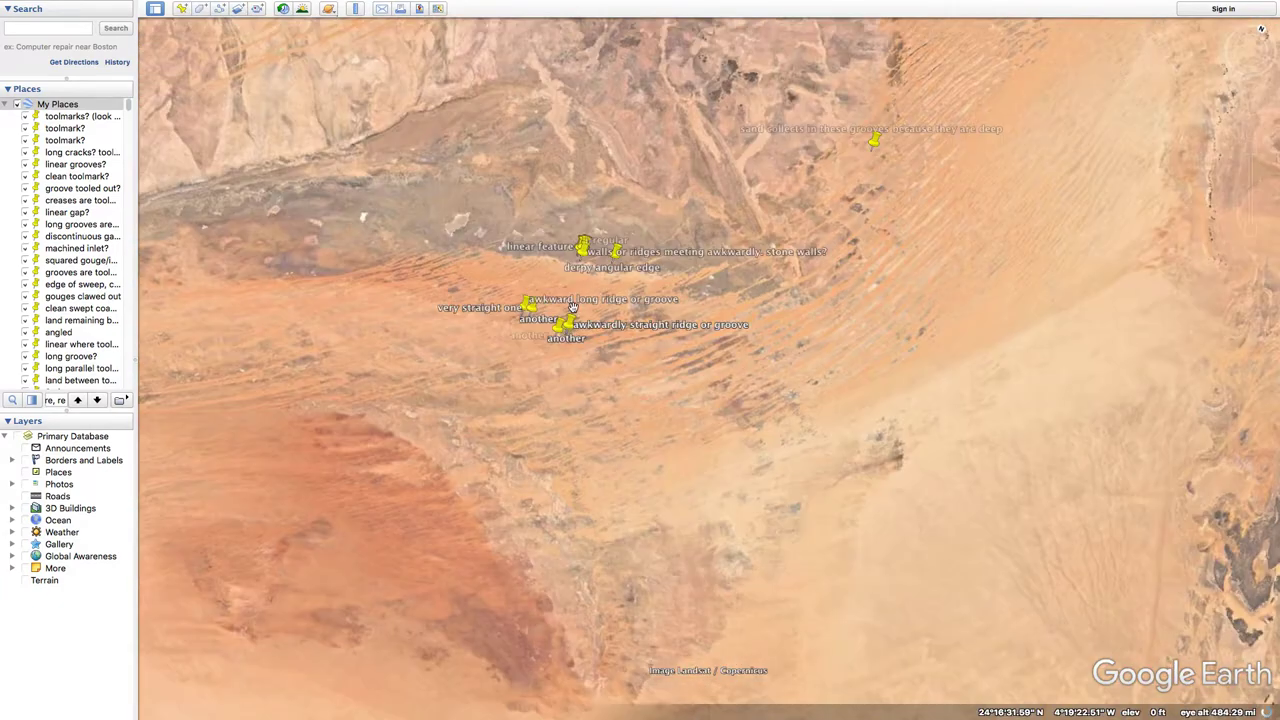
left_click_drag(572, 306, 568, 472)
scroll(704, 329, "down", 3)
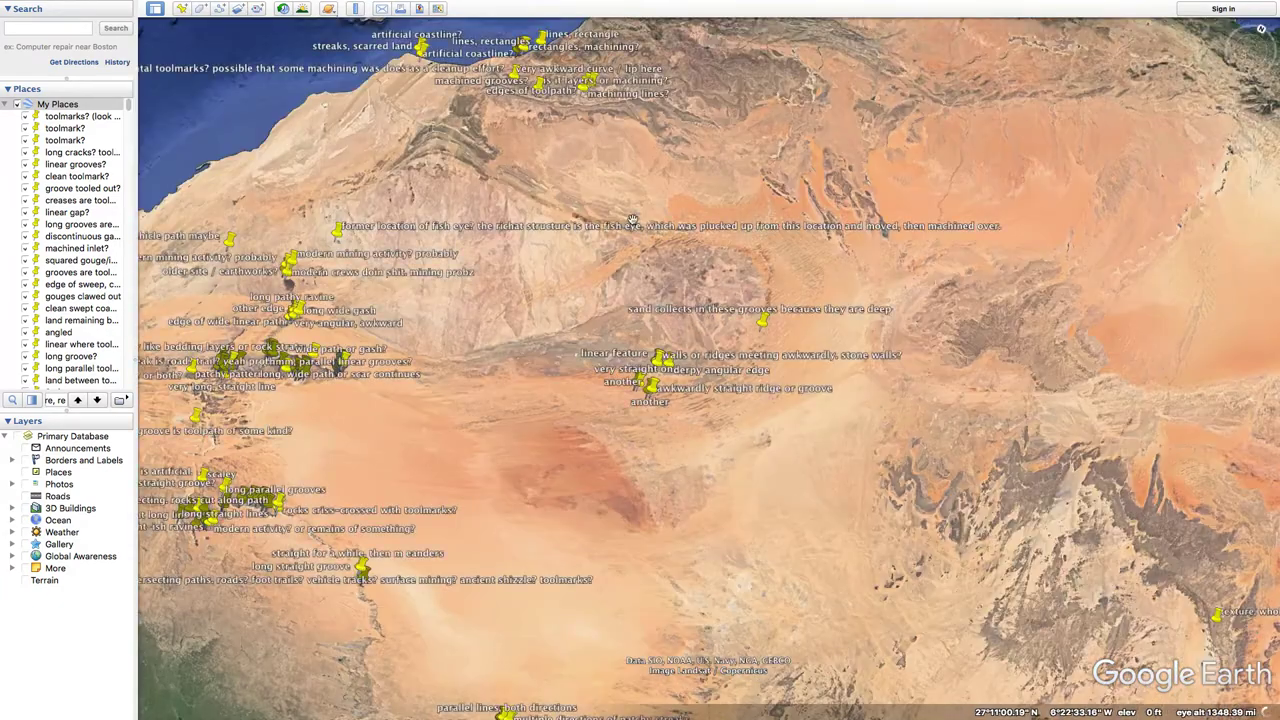
scroll(632, 219, "up", 3)
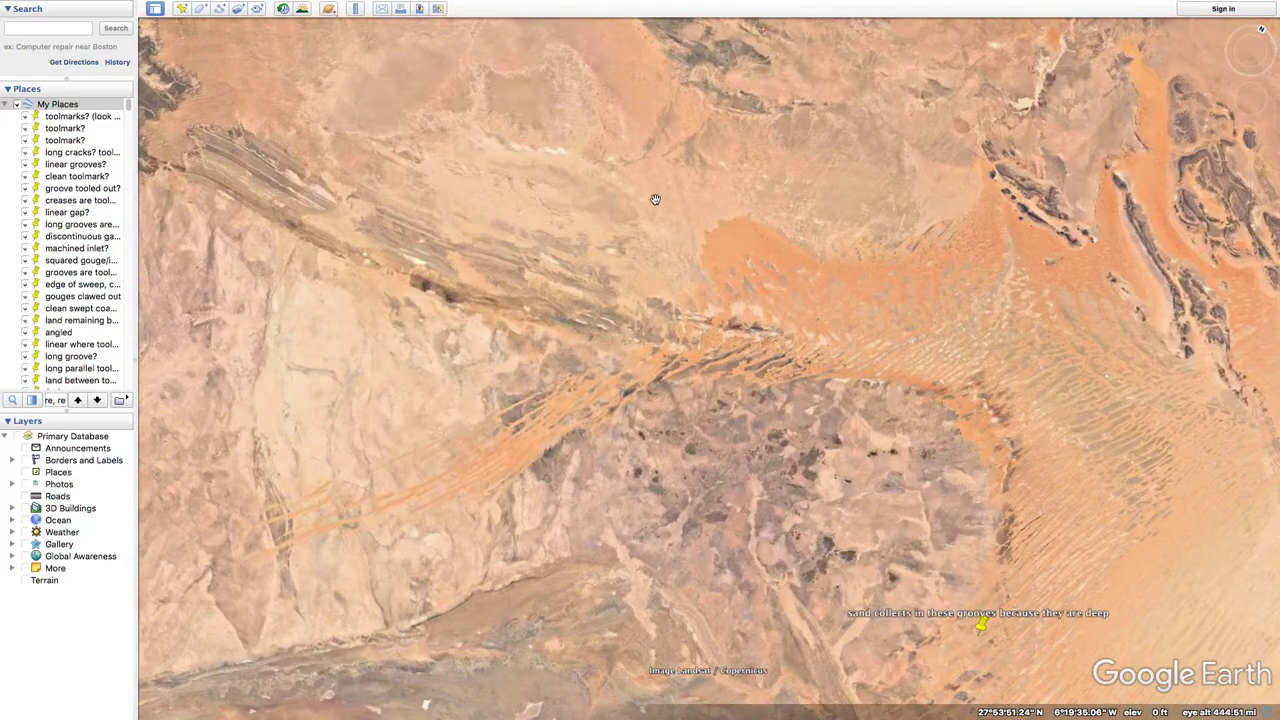
scroll(656, 202, "down", 3)
Step: Examine the dark plateau and orange sand basins farther east, around the "texture, whole area criss-crossing" placemark
left_click_drag(1110, 411, 904, 354)
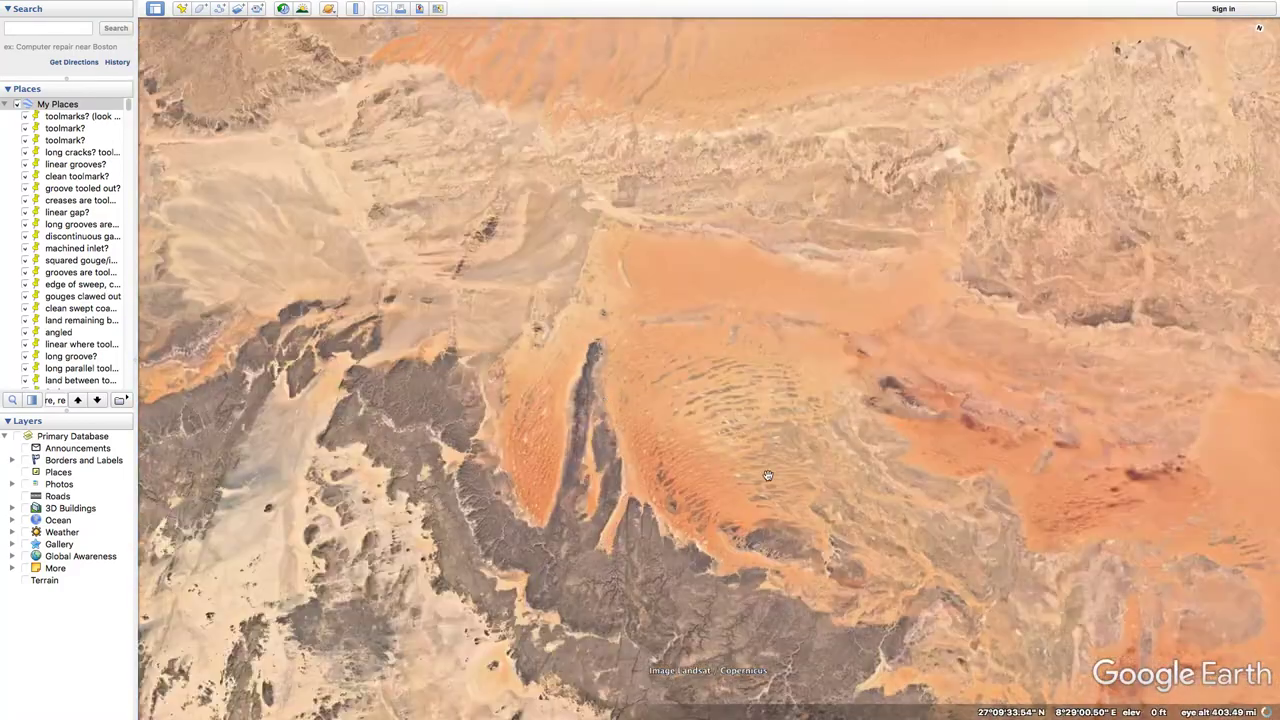
scroll(767, 474, "down", 3)
scroll(855, 410, "up", 5)
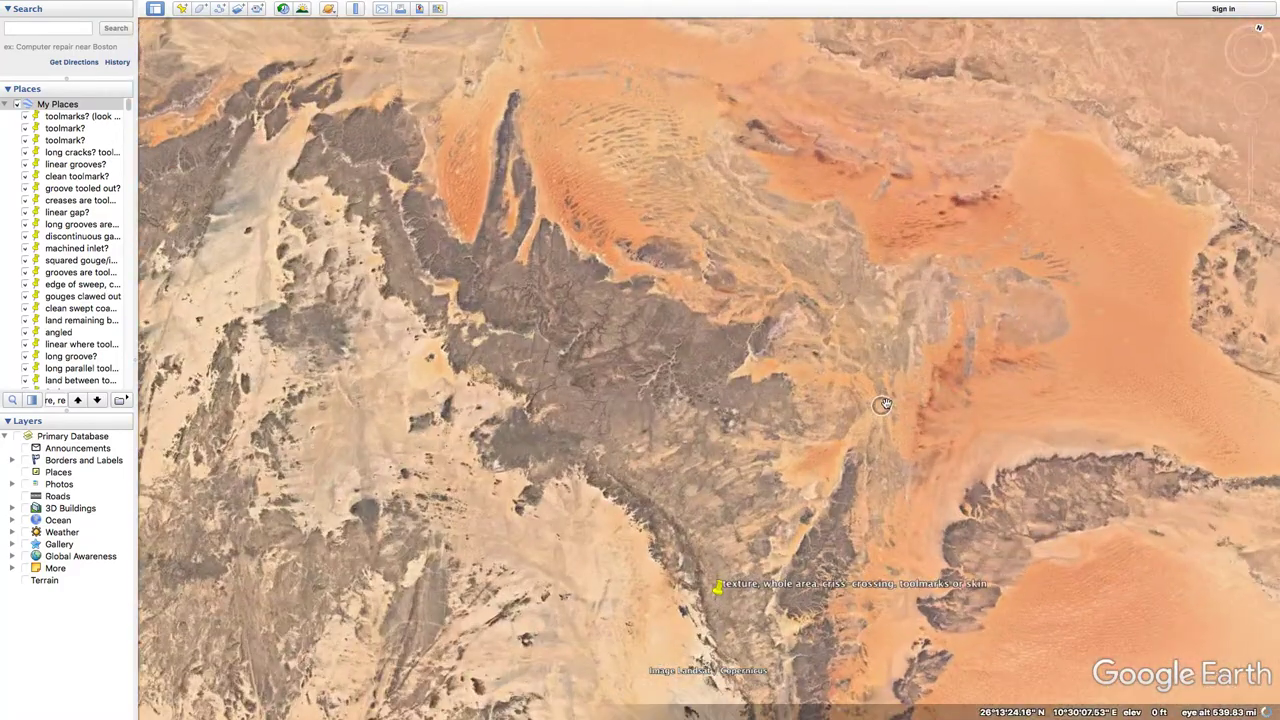
scroll(837, 376, "down", 5)
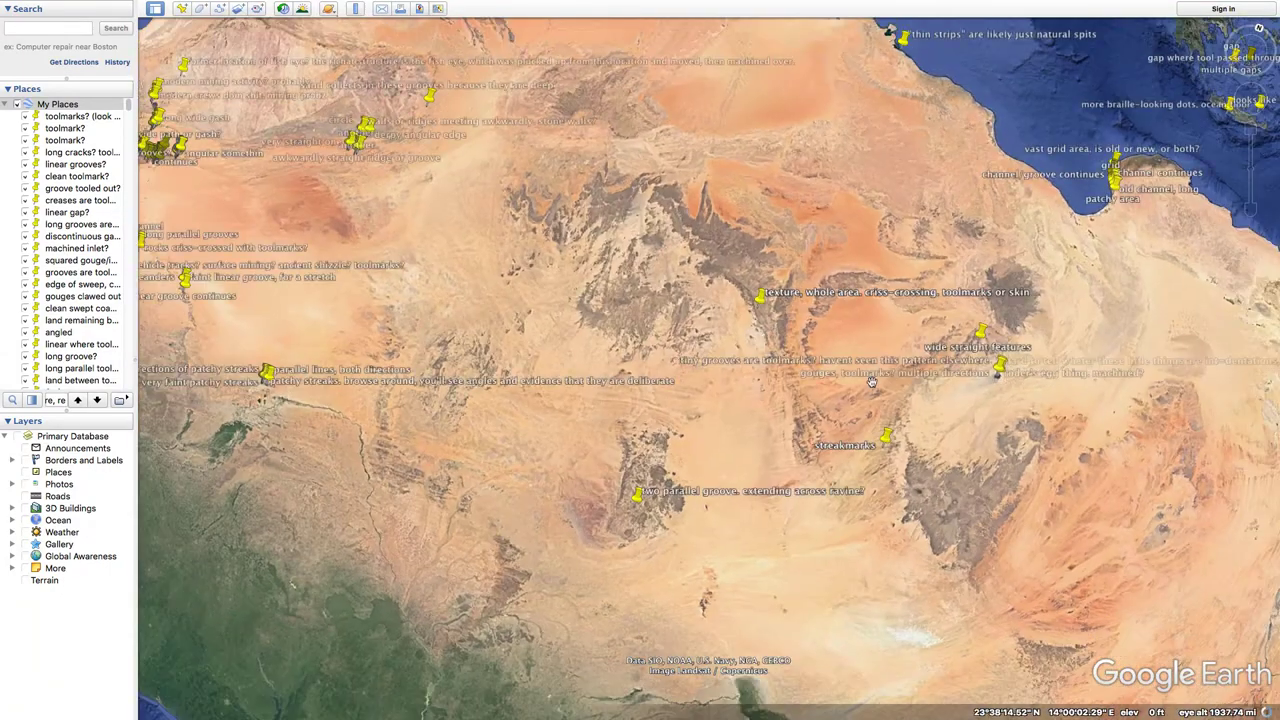
Step: Inspect the north-south band of streaked dark ridges west of the "streakmarks" placemark at close range
scroll(730, 394, "up", 4)
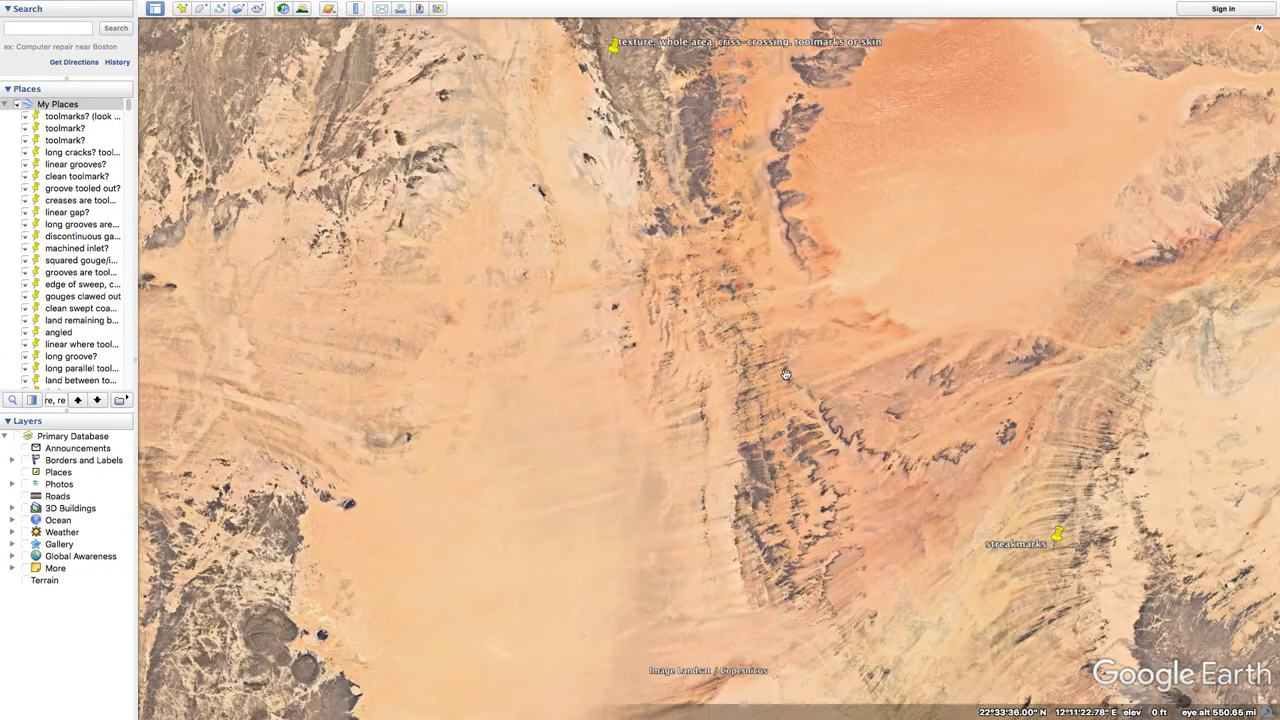
scroll(786, 375, "up", 3)
scroll(702, 392, "up", 3)
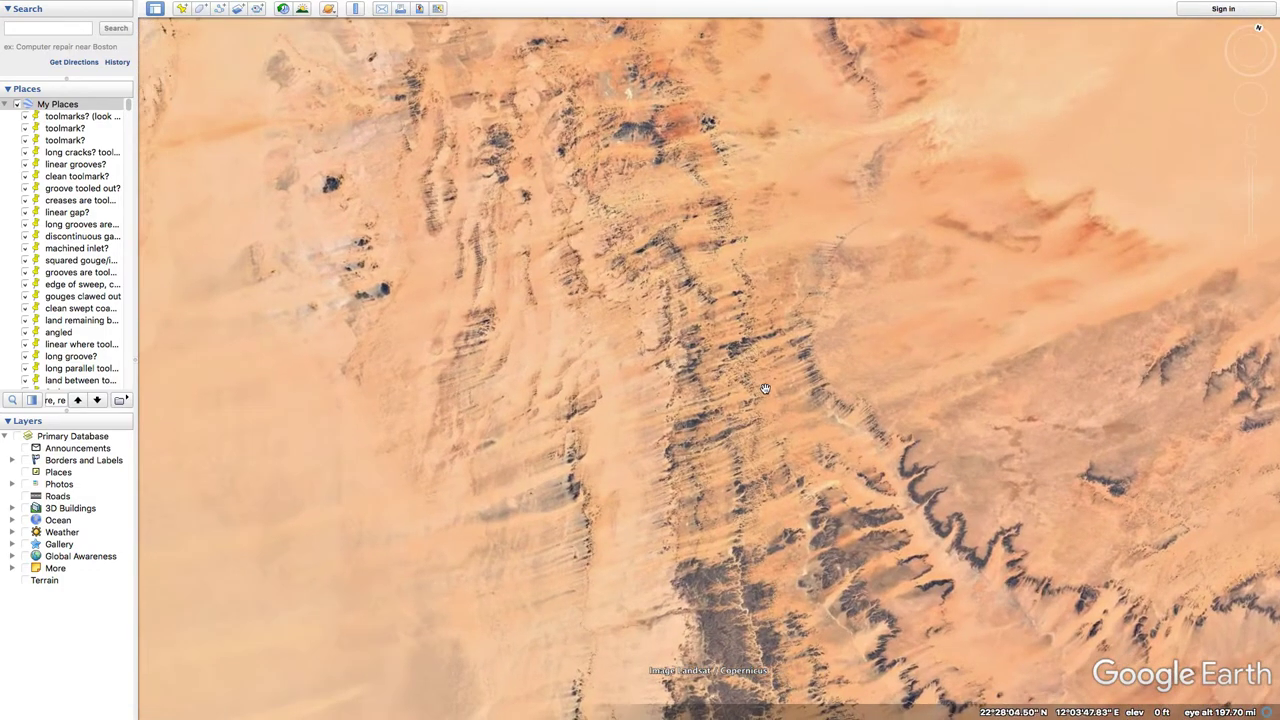
scroll(705, 380, "down", 3)
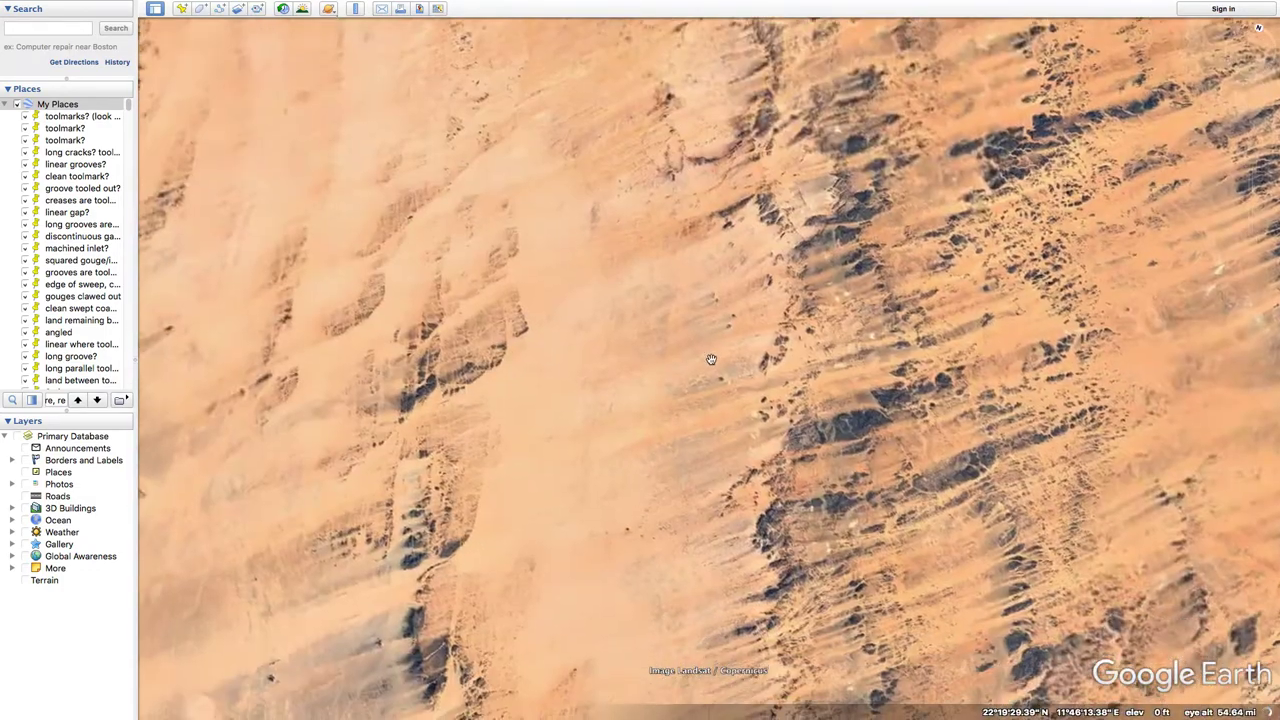
scroll(709, 331, "down", 3)
left_click_drag(697, 346, 700, 326)
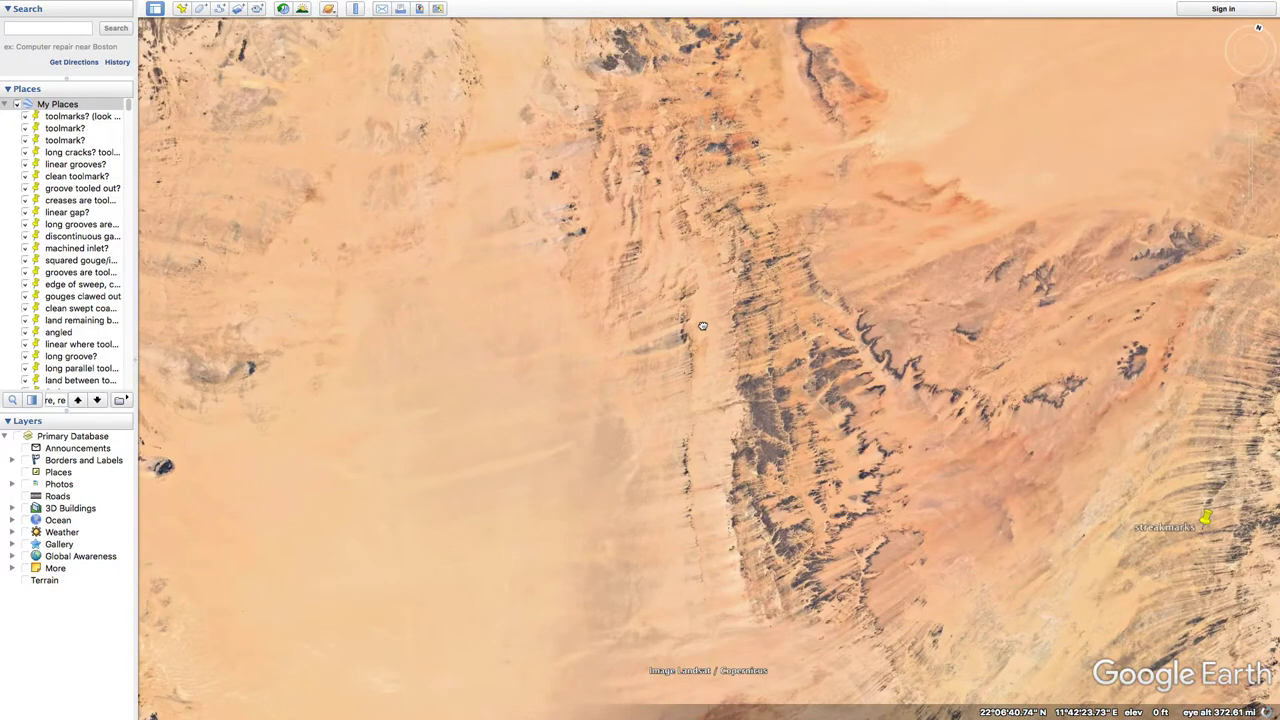
scroll(813, 362, "up", 3)
left_click_drag(741, 383, 807, 450)
left_click_drag(607, 387, 631, 403)
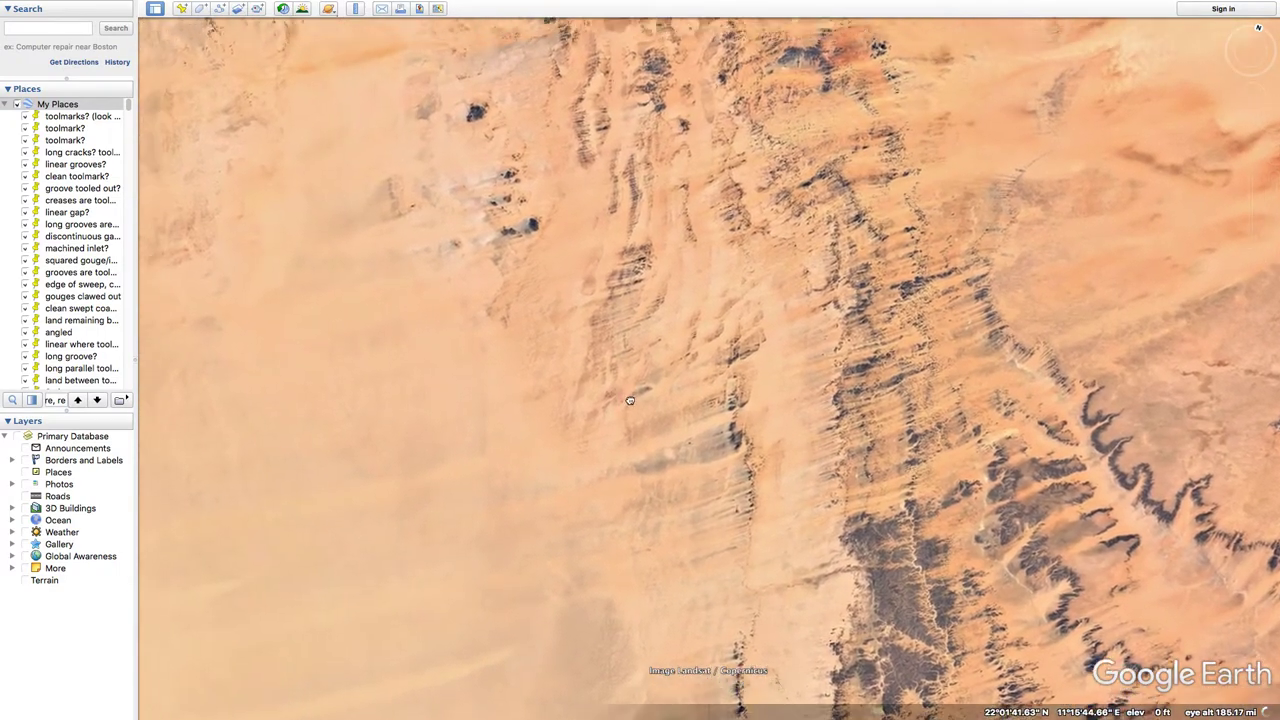
Step: Examine the curved streaks around the "streakmarks" placemark and the dark massif to its southeast
scroll(631, 403, "down", 5)
left_click_drag(386, 492, 655, 390)
scroll(585, 447, "down", 3)
scroll(617, 463, "up", 3)
left_click_drag(537, 449, 723, 464)
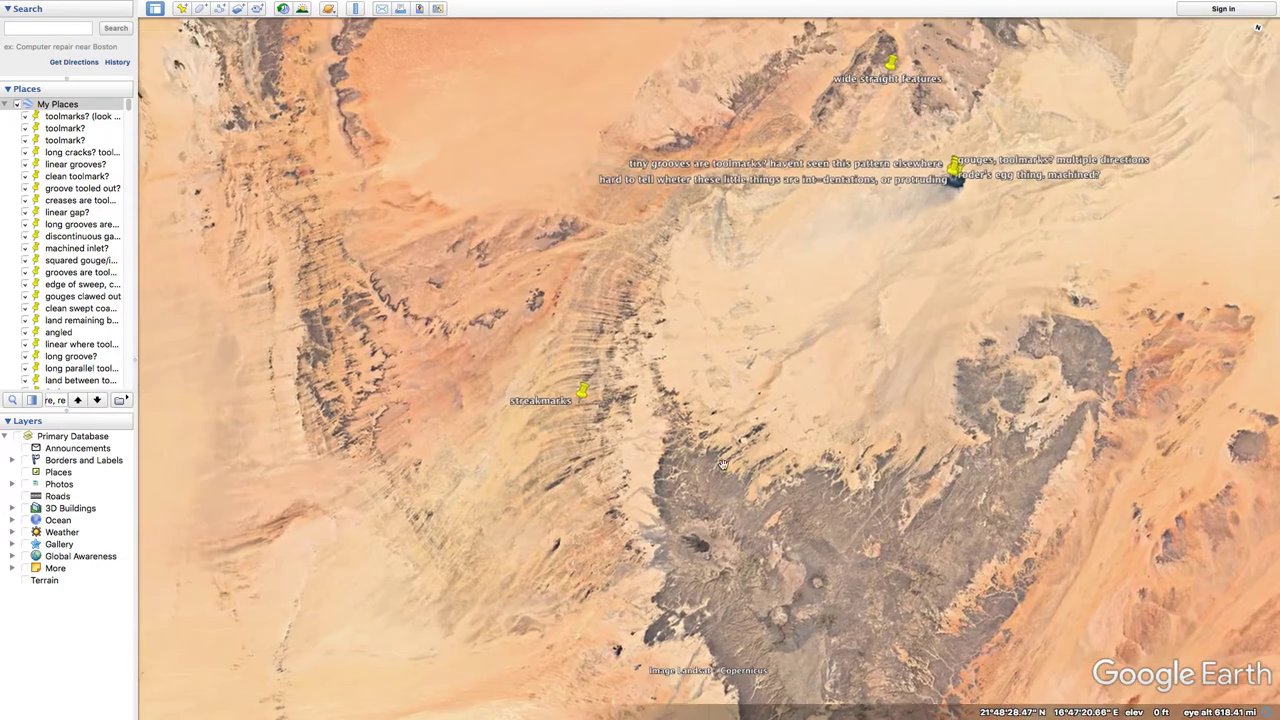
Step: Inspect the dark striped terrain east of the river bend in West Africa, near 16° N
scroll(722, 464, "down", 3)
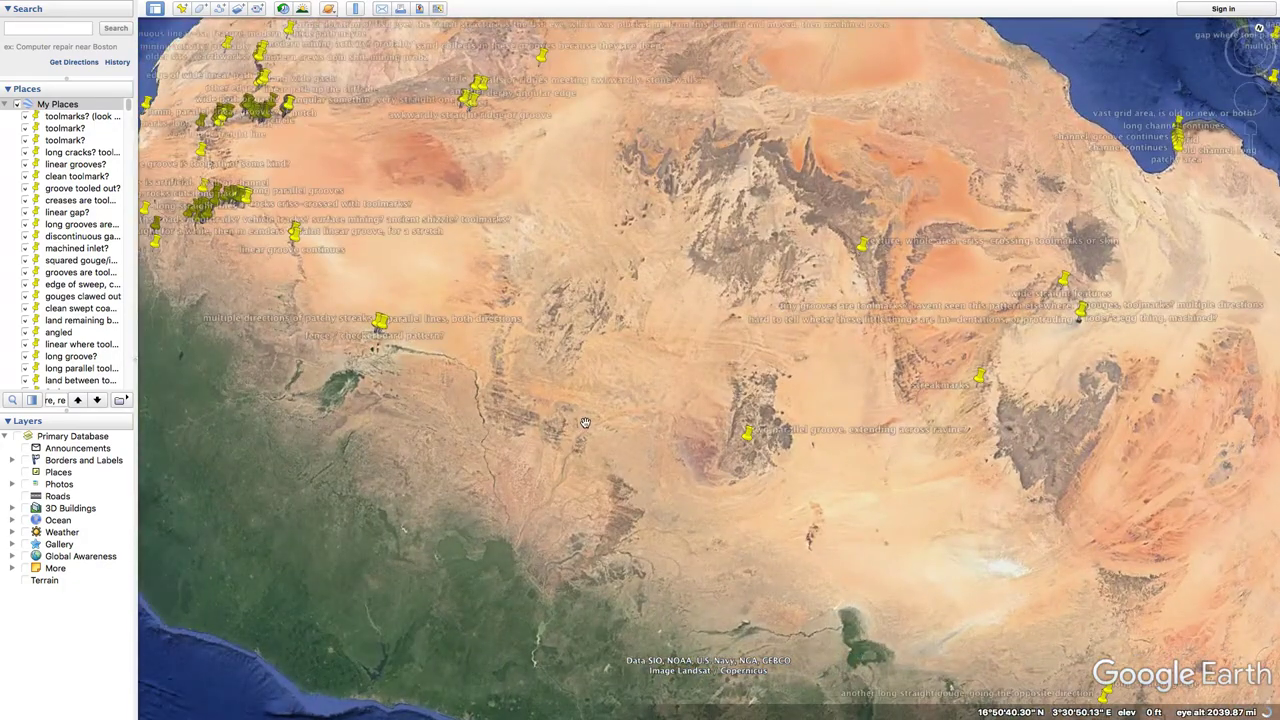
scroll(585, 422, "up", 5)
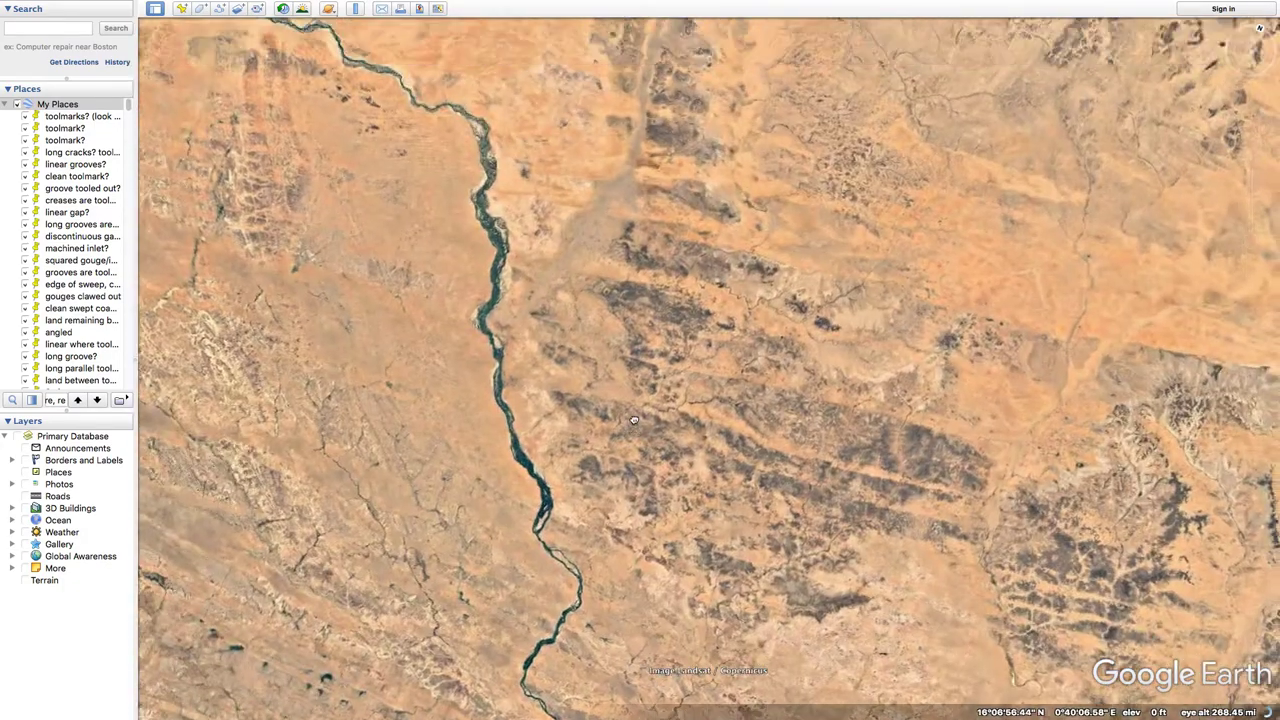
scroll(701, 440, "down", 5)
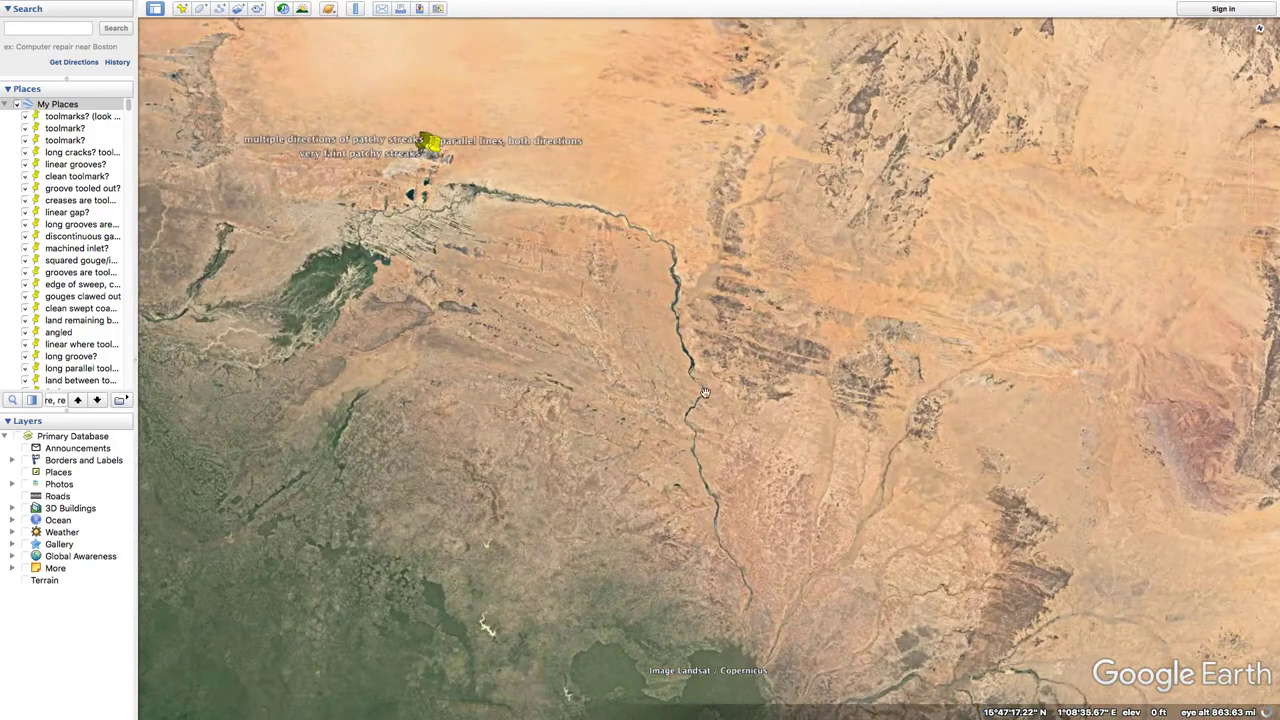
scroll(703, 318, "down", 2)
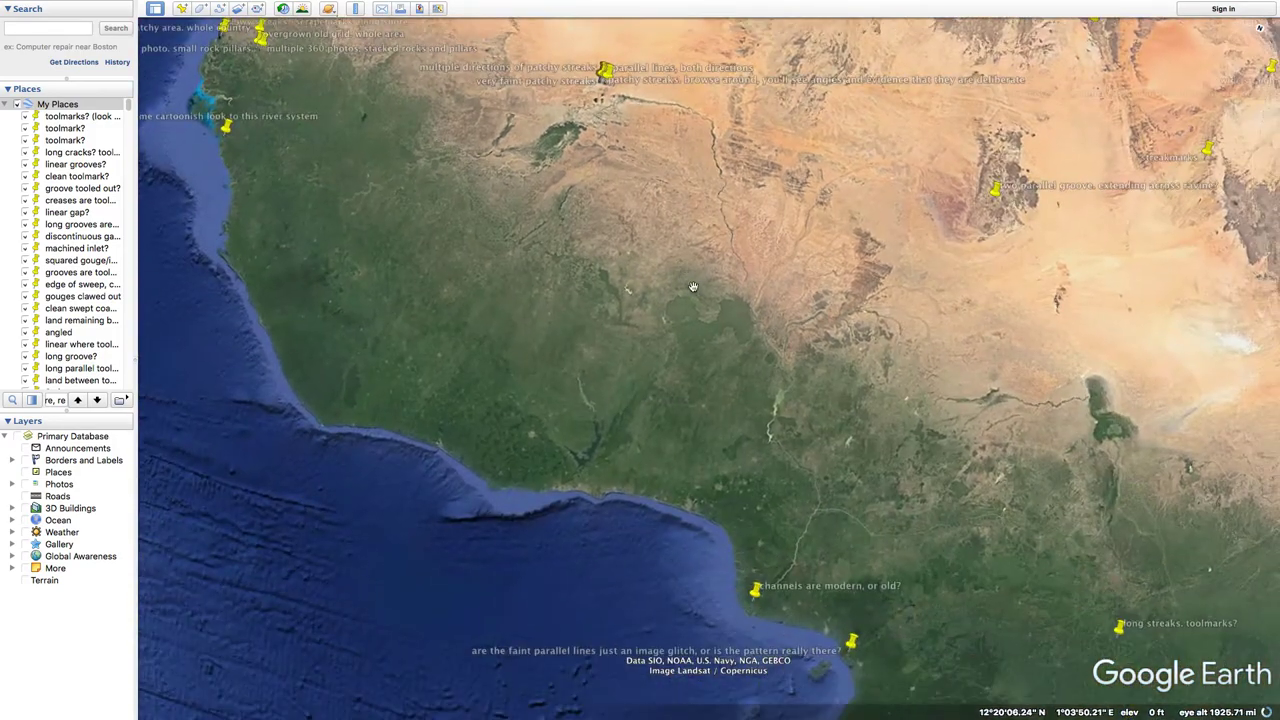
Step: Travel south to southern Africa and inspect the "large scale parallel scarring spanning several countries and hundreds of miles" placemark
left_click_drag(792, 428, 695, 240)
scroll(666, 338, "down", 5)
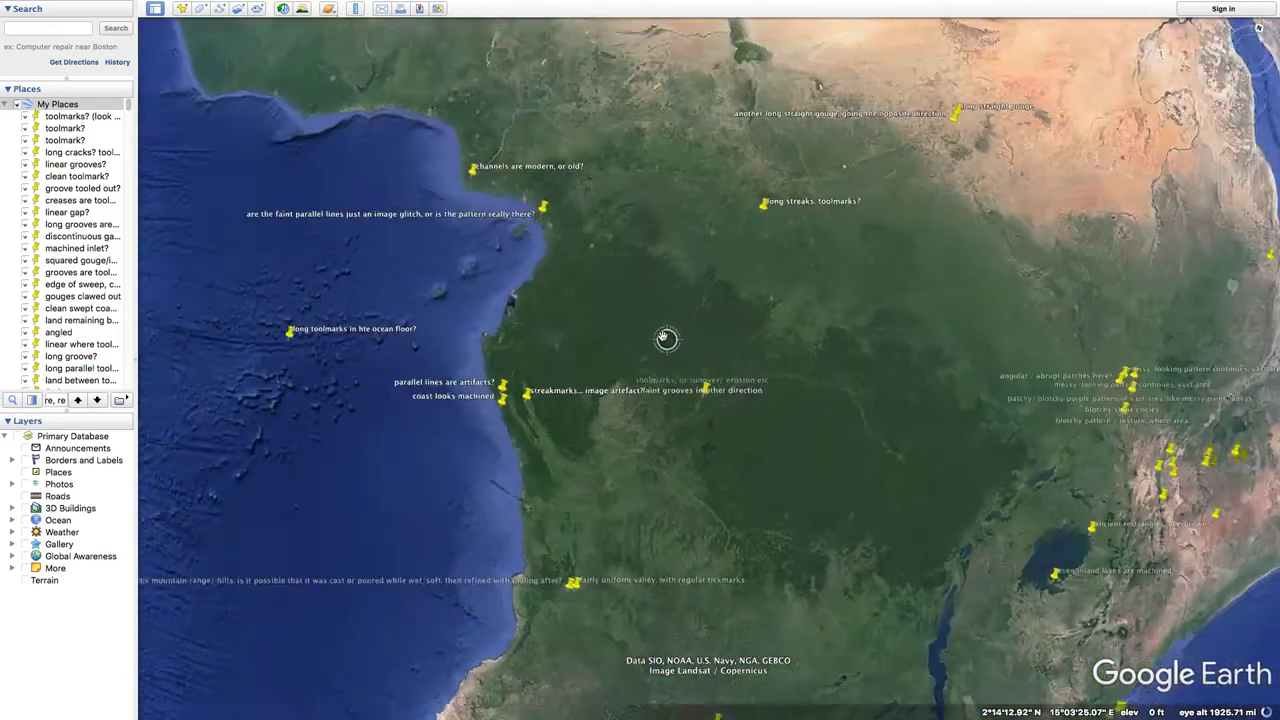
scroll(665, 467, "up", 5)
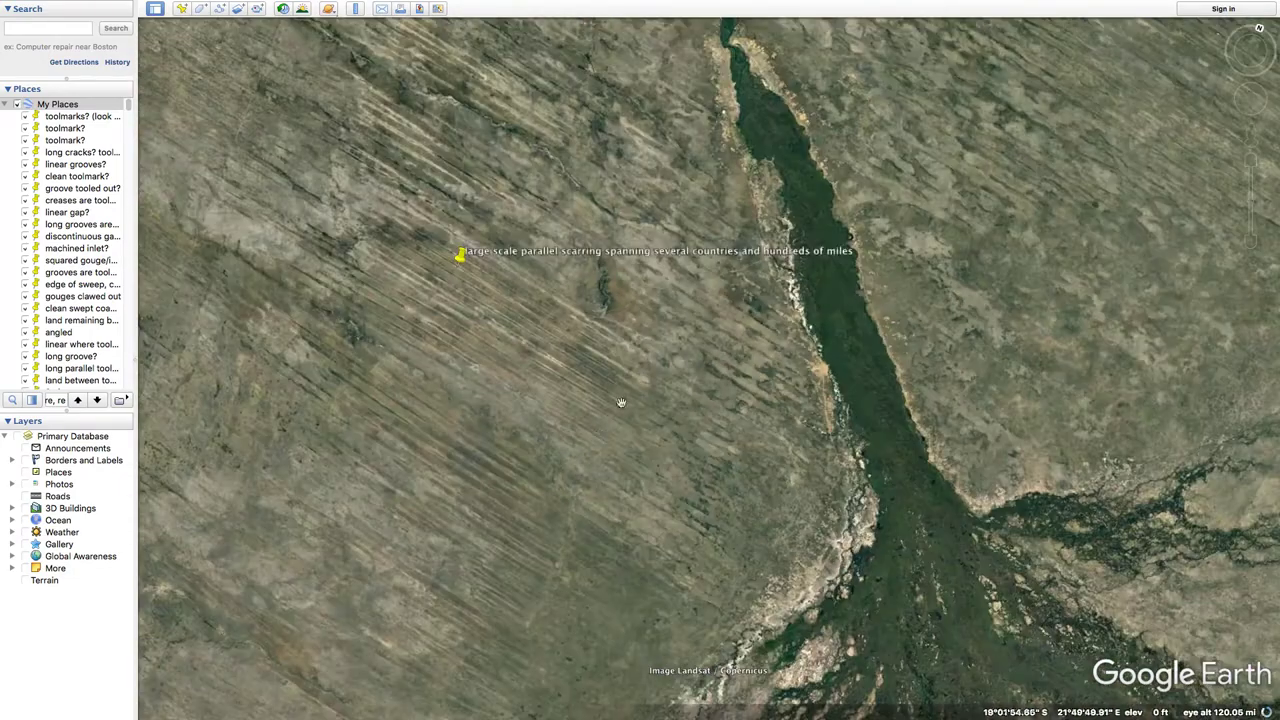
left_click_drag(621, 402, 355, 667)
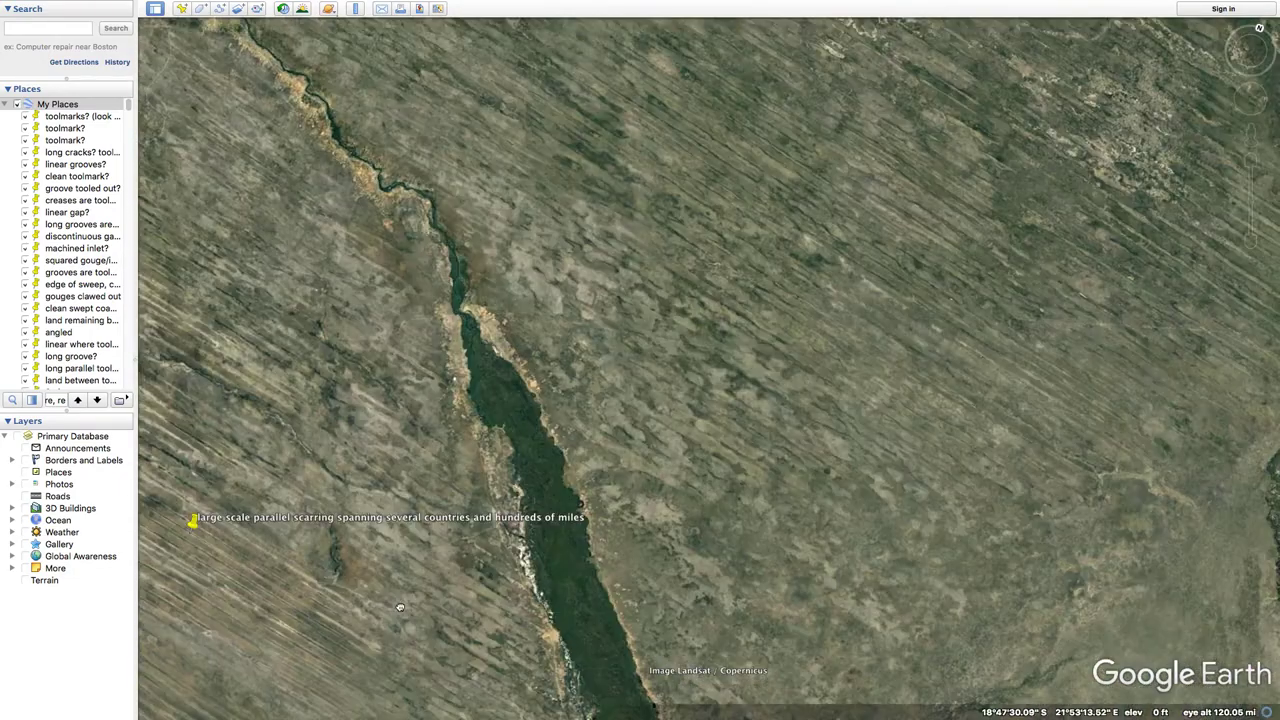
Step: Examine the striped ground at the "very parallel and regular here" placemark and its setting within southern Africa
scroll(757, 354, "down", 5)
scroll(708, 383, "down", 6)
left_click_drag(814, 252, 765, 347)
scroll(765, 347, "up", 10)
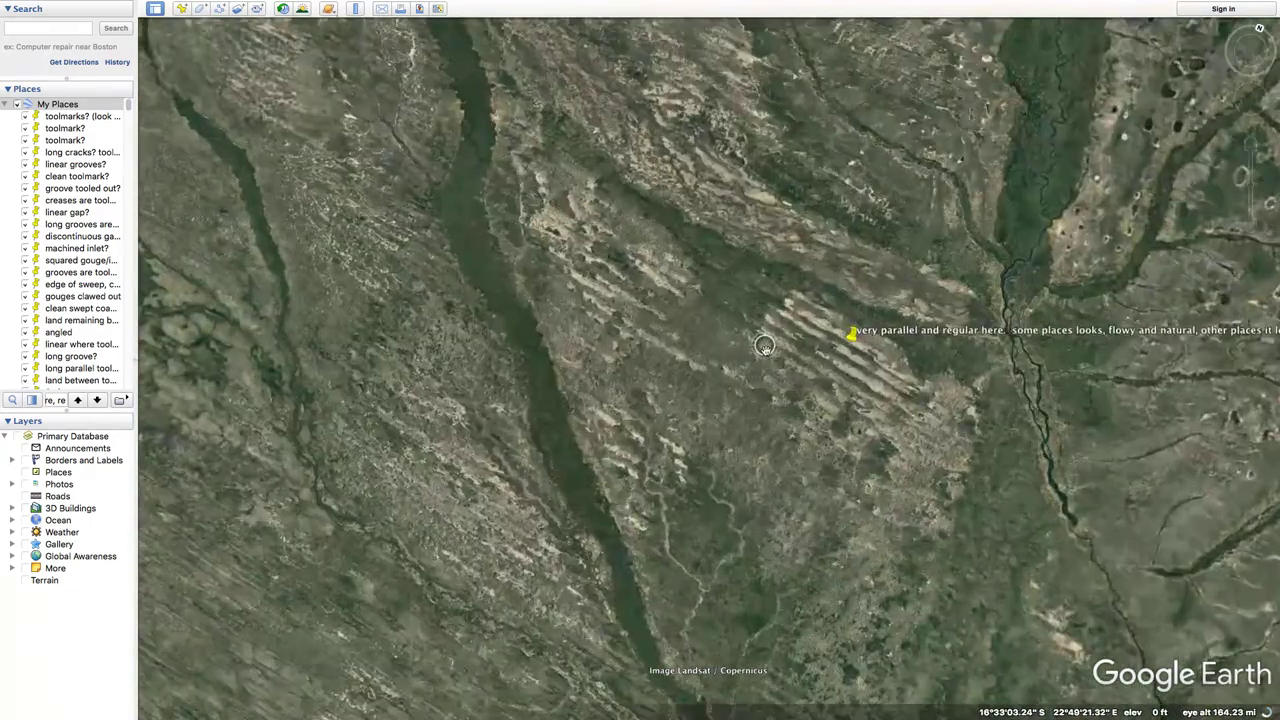
scroll(764, 346, "down", 3)
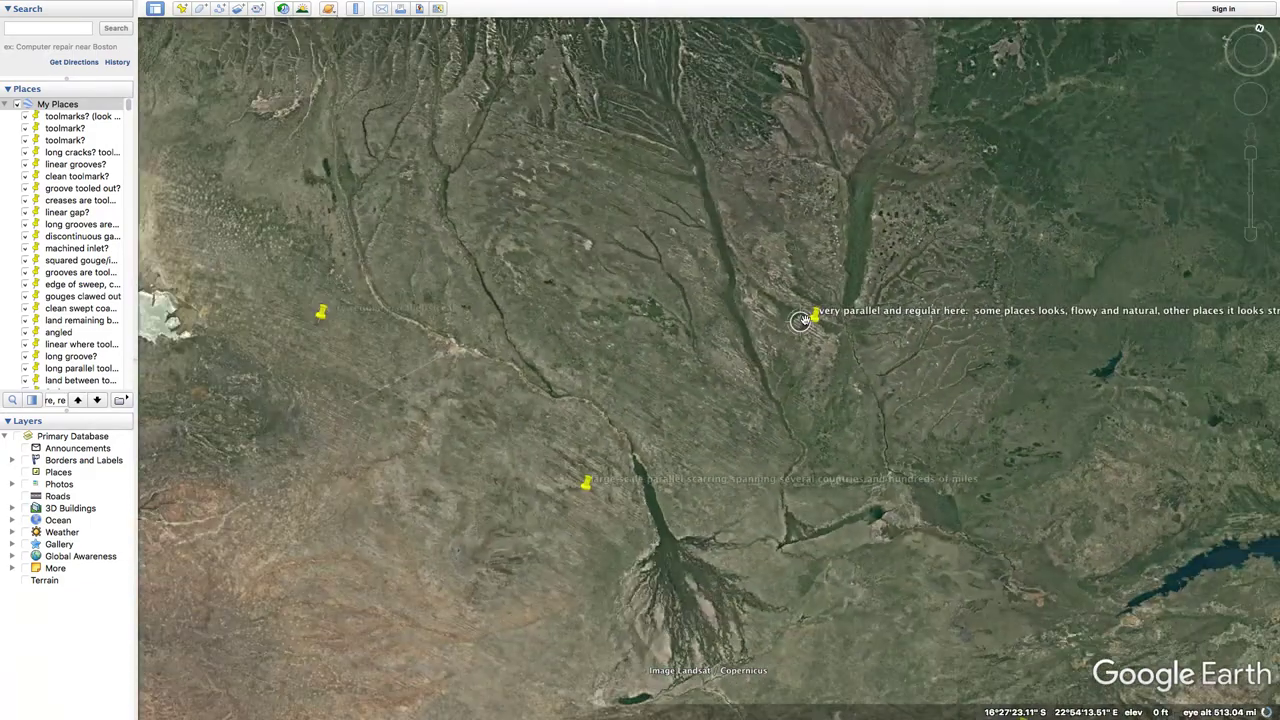
scroll(800, 320, "down", 5)
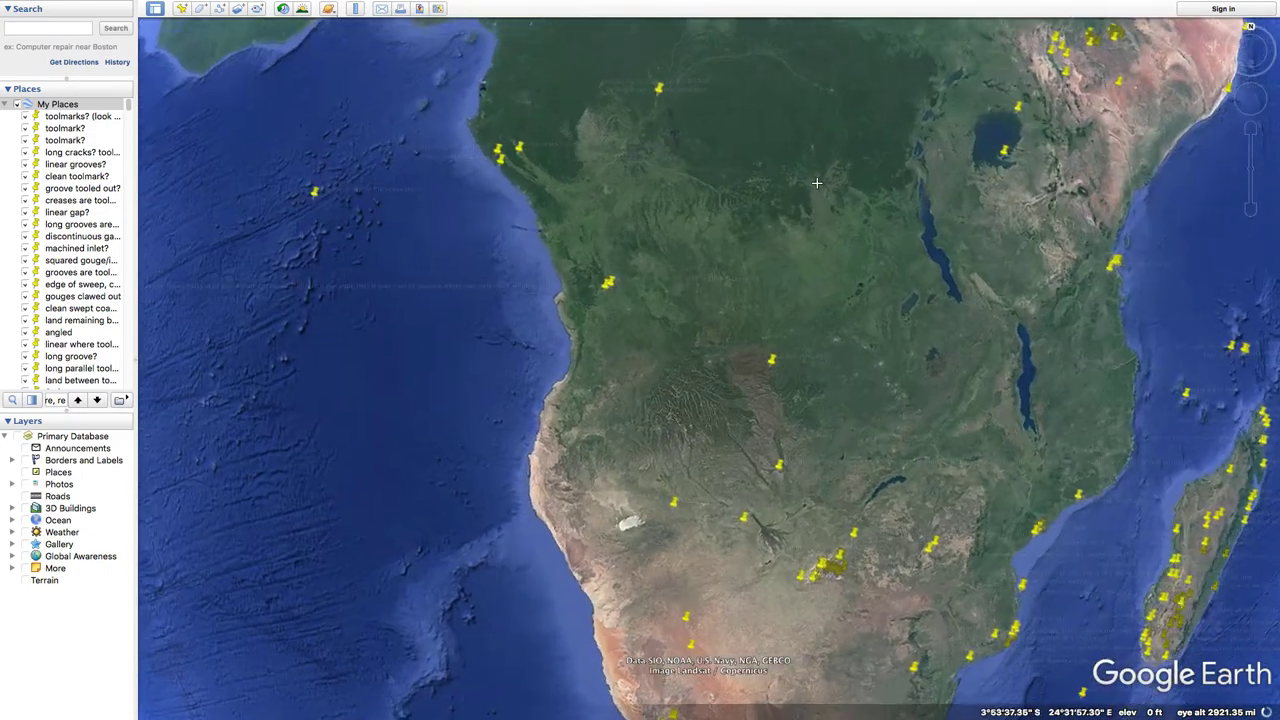
Step: Return to West Africa and examine the parallel channels of the inland river delta south of the "patchy streaks" placemarks
left_click_drag(727, 272, 791, 411)
left_click_drag(738, 244, 794, 437)
left_click_drag(717, 354, 868, 603)
scroll(706, 386, "up", 5)
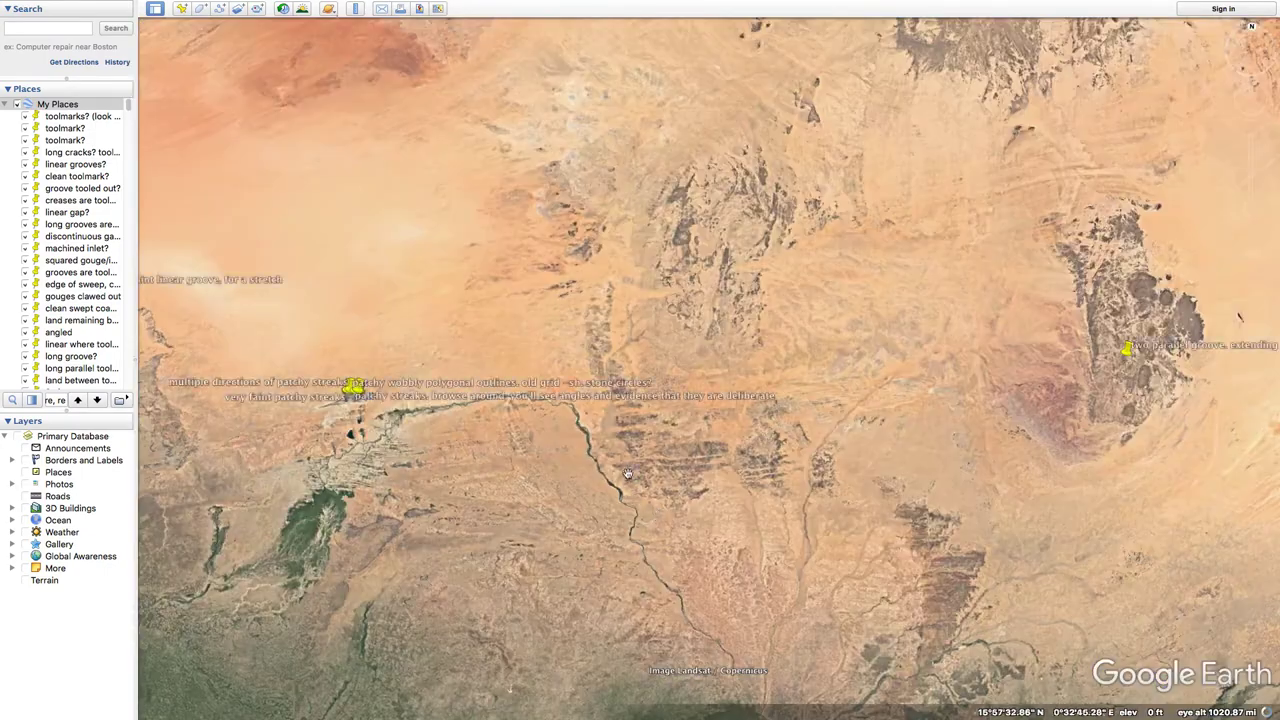
scroll(530, 556, "up", 4)
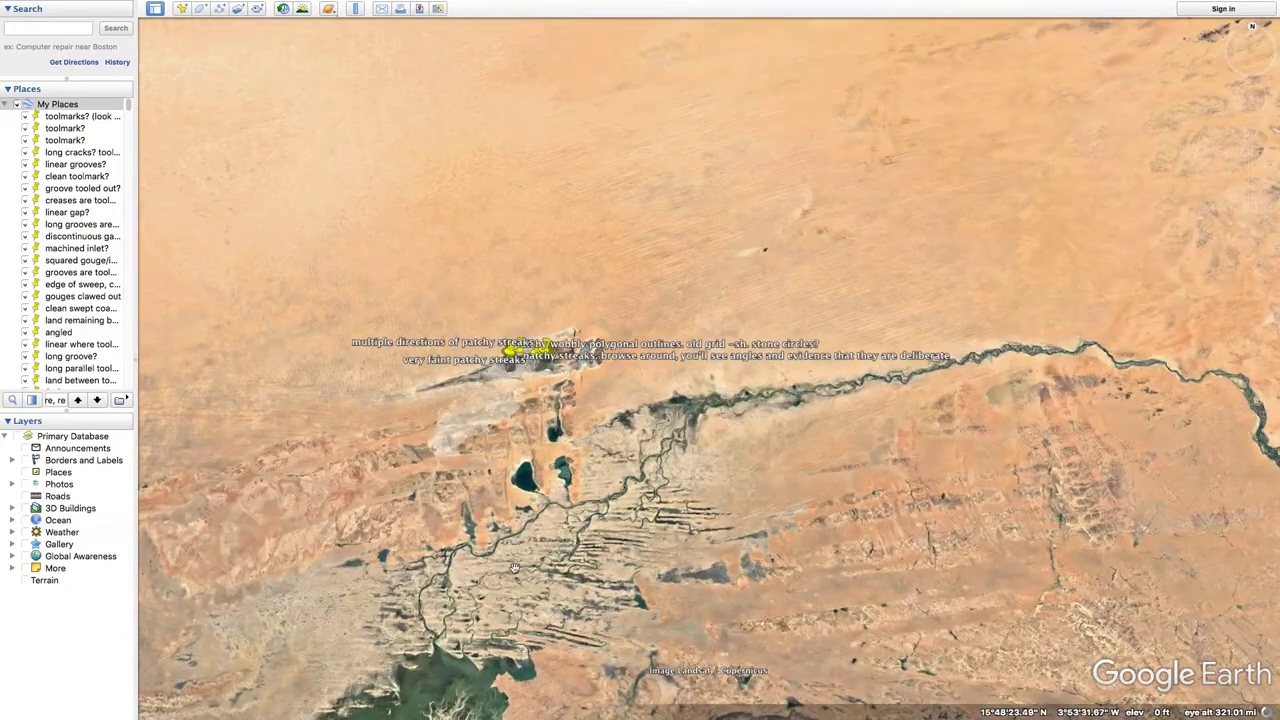
left_click_drag(530, 556, 660, 371)
scroll(752, 349, "up", 3)
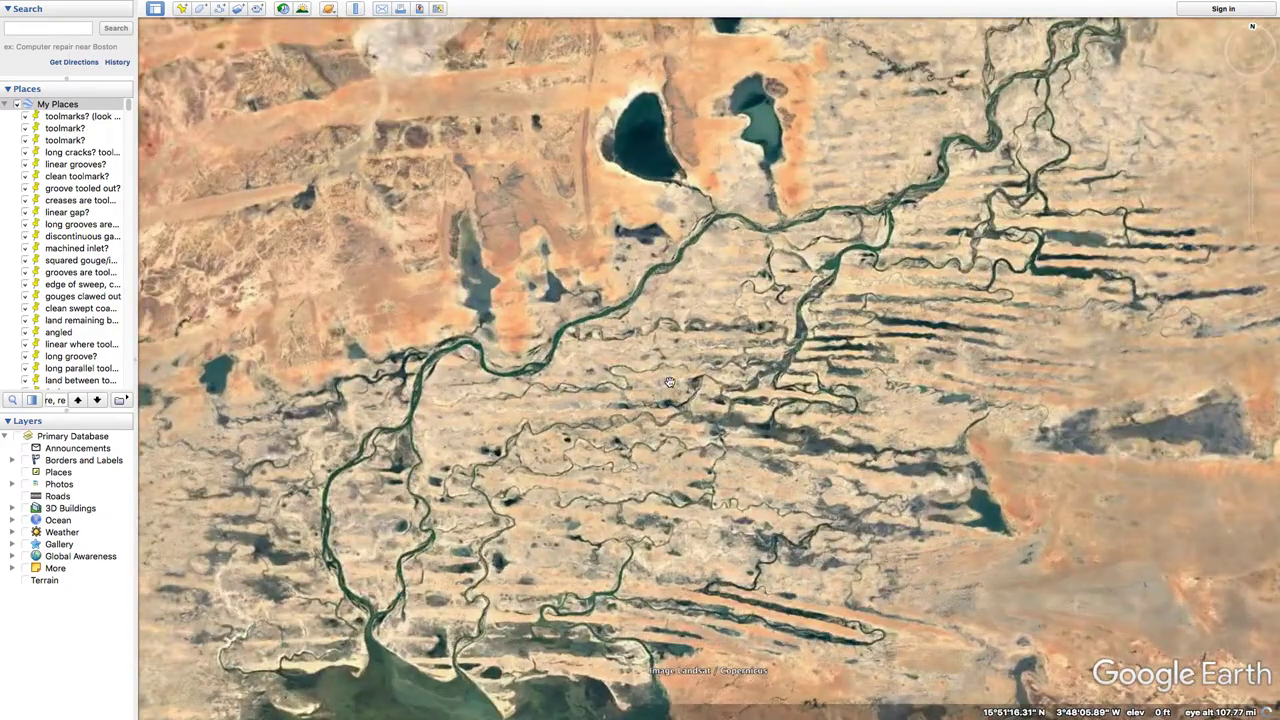
left_click_drag(1023, 368, 1050, 306)
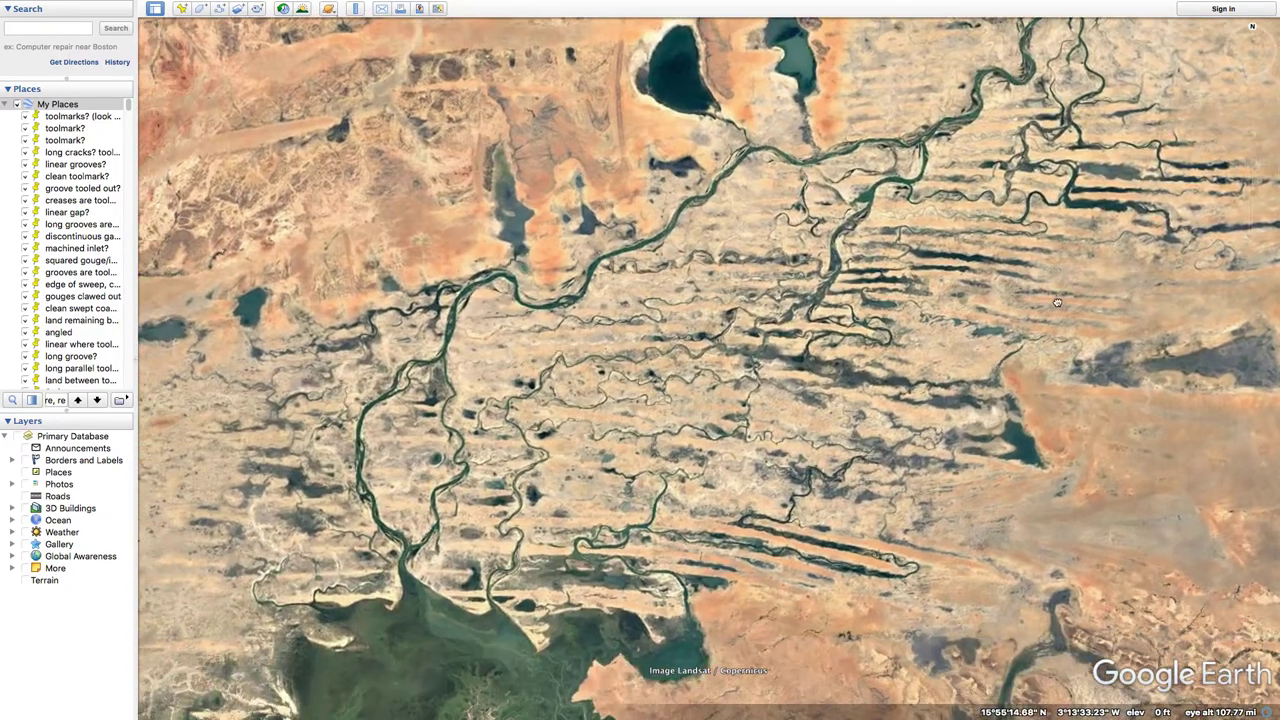
scroll(936, 319, "down", 3)
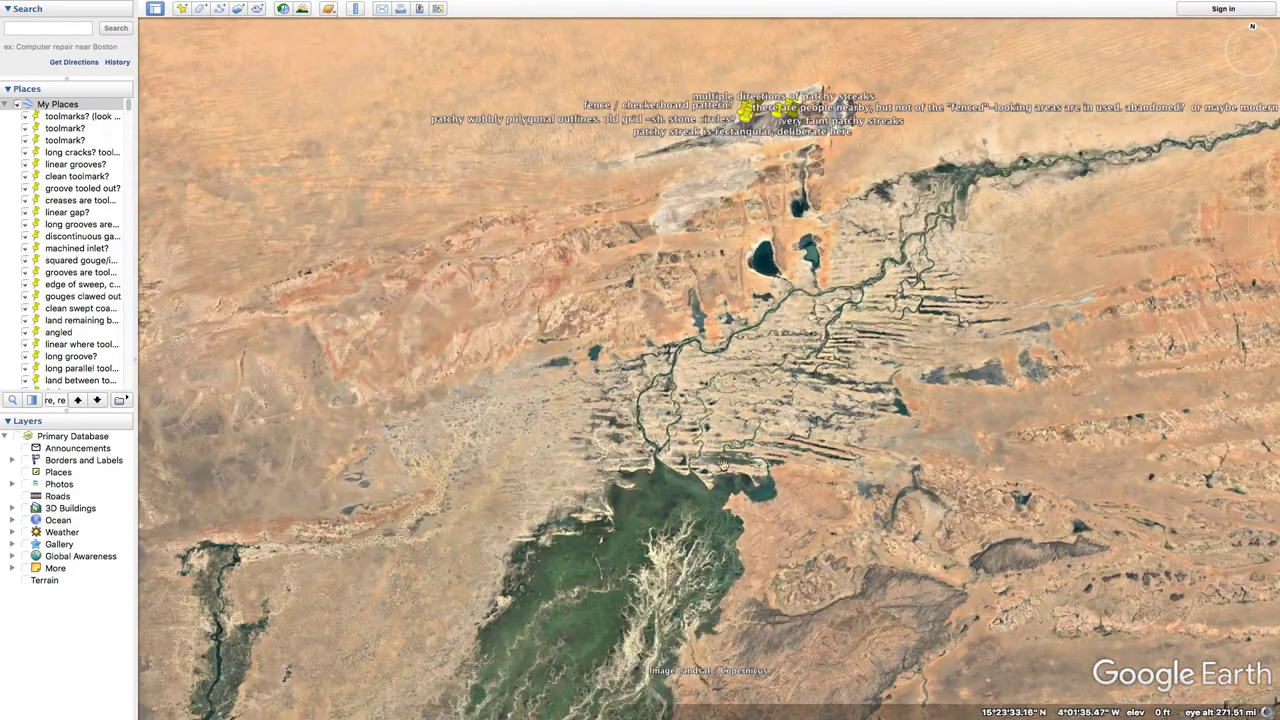
Step: Inspect the parallel sand streaks along the river northeast of the delta, including the south bank at close range
scroll(1193, 286, "up", 3)
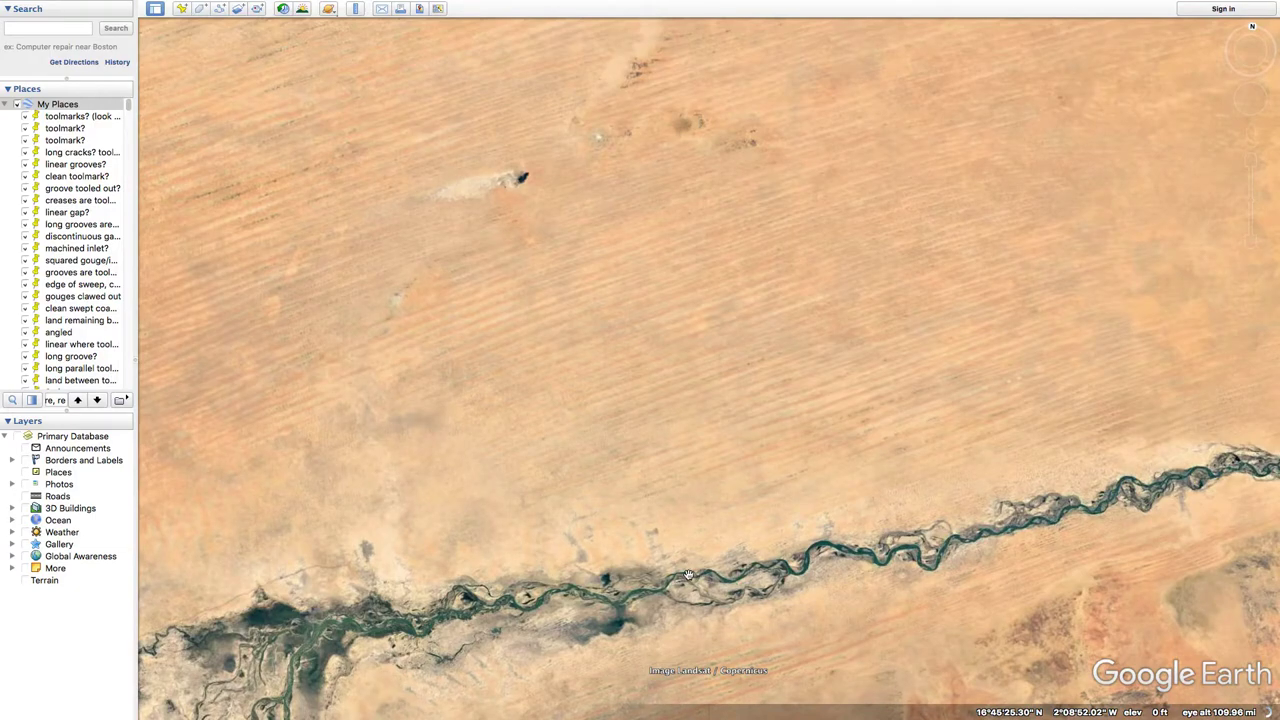
scroll(771, 611, "up", 4)
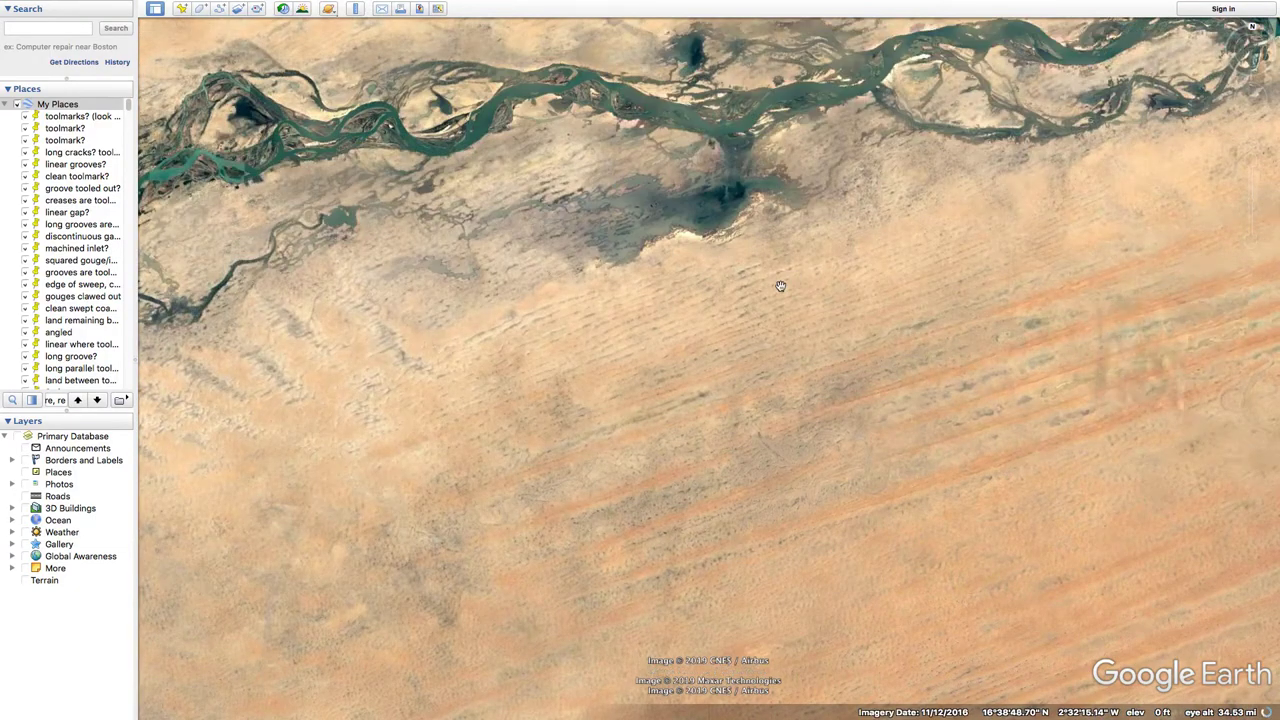
scroll(780, 286, "up", 3)
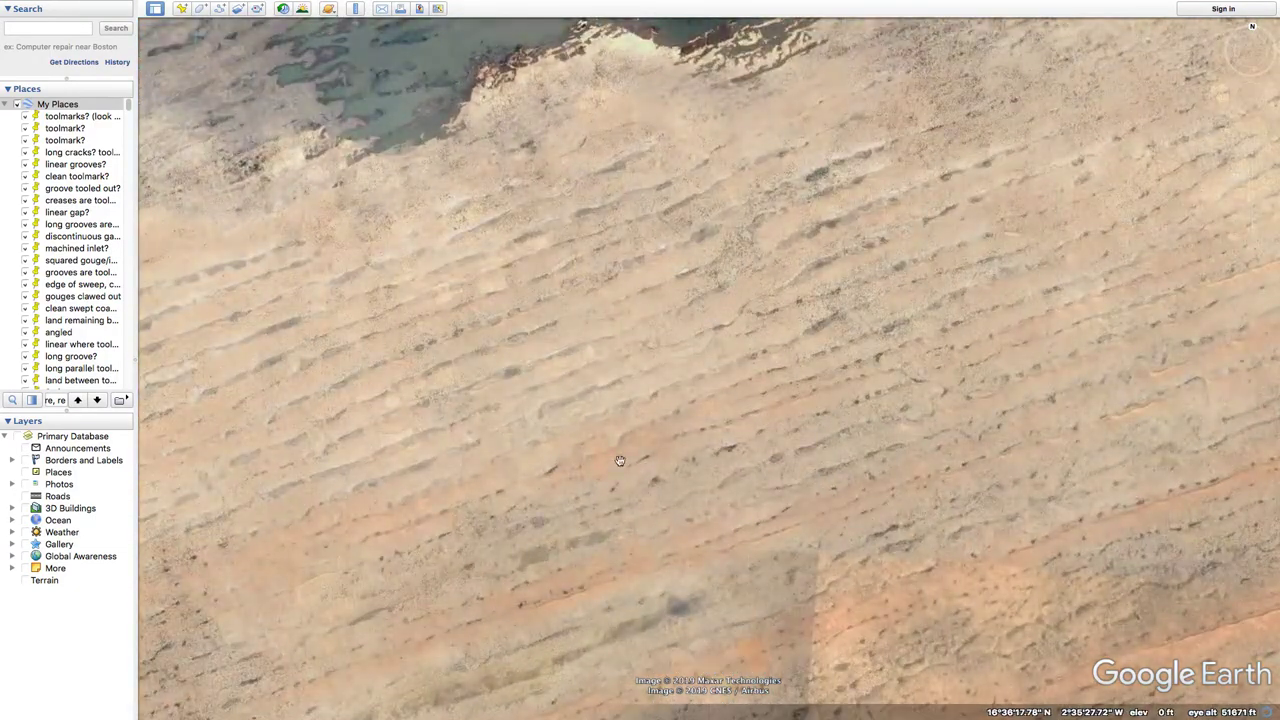
scroll(826, 404, "down", 5)
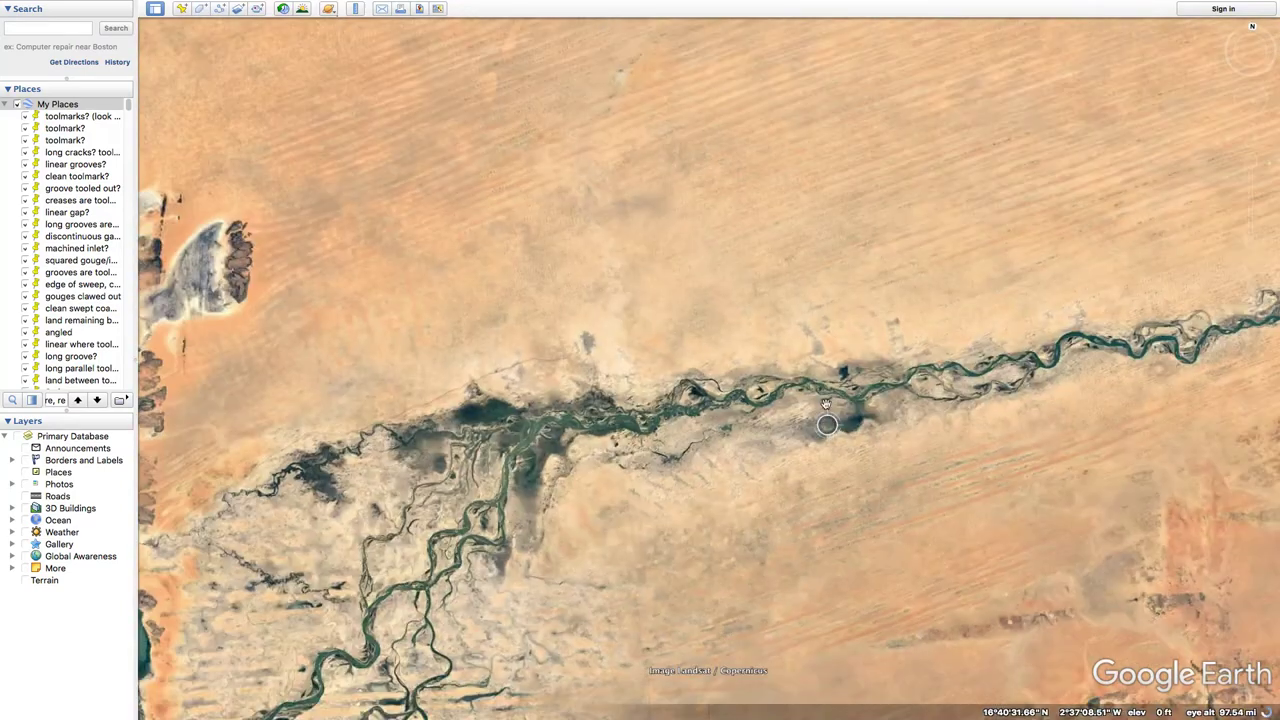
Step: Inspect the long parallel sand streaks north of the river, around the small dark outcrop with a pale tail
left_click_drag(826, 404, 851, 466)
scroll(851, 466, "down", 2)
scroll(811, 394, "up", 4)
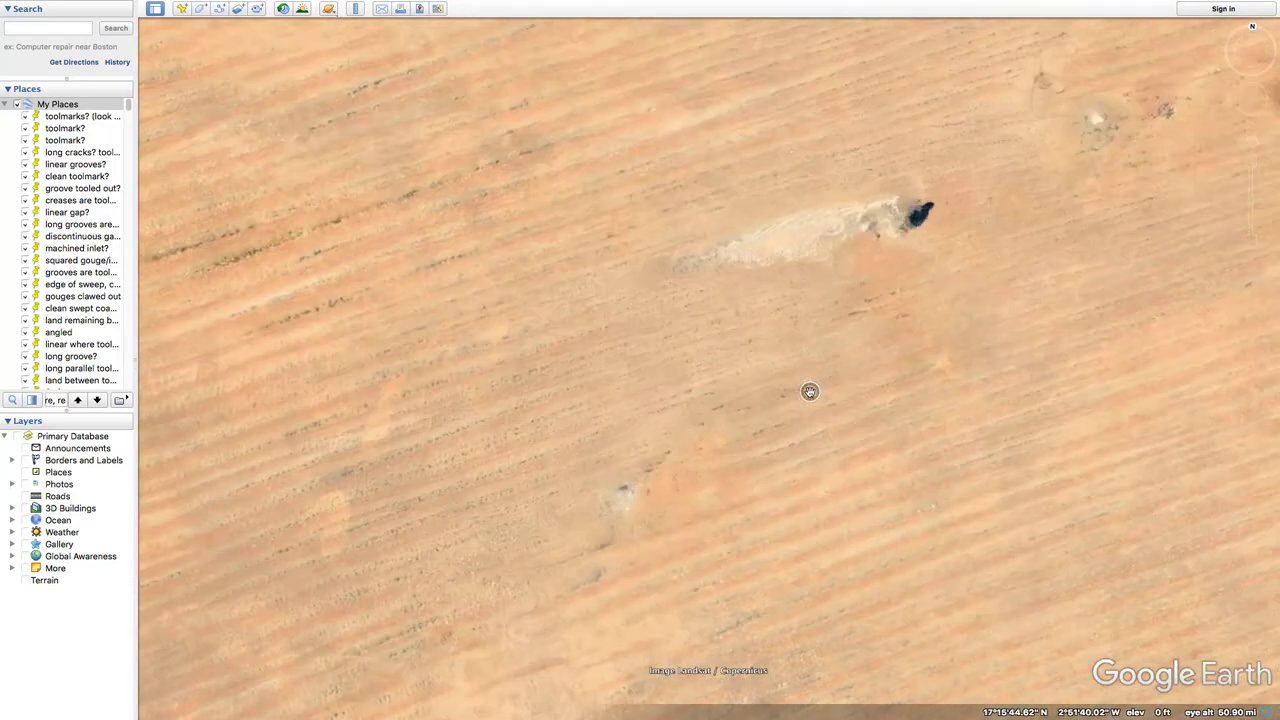
scroll(810, 391, "down", 5)
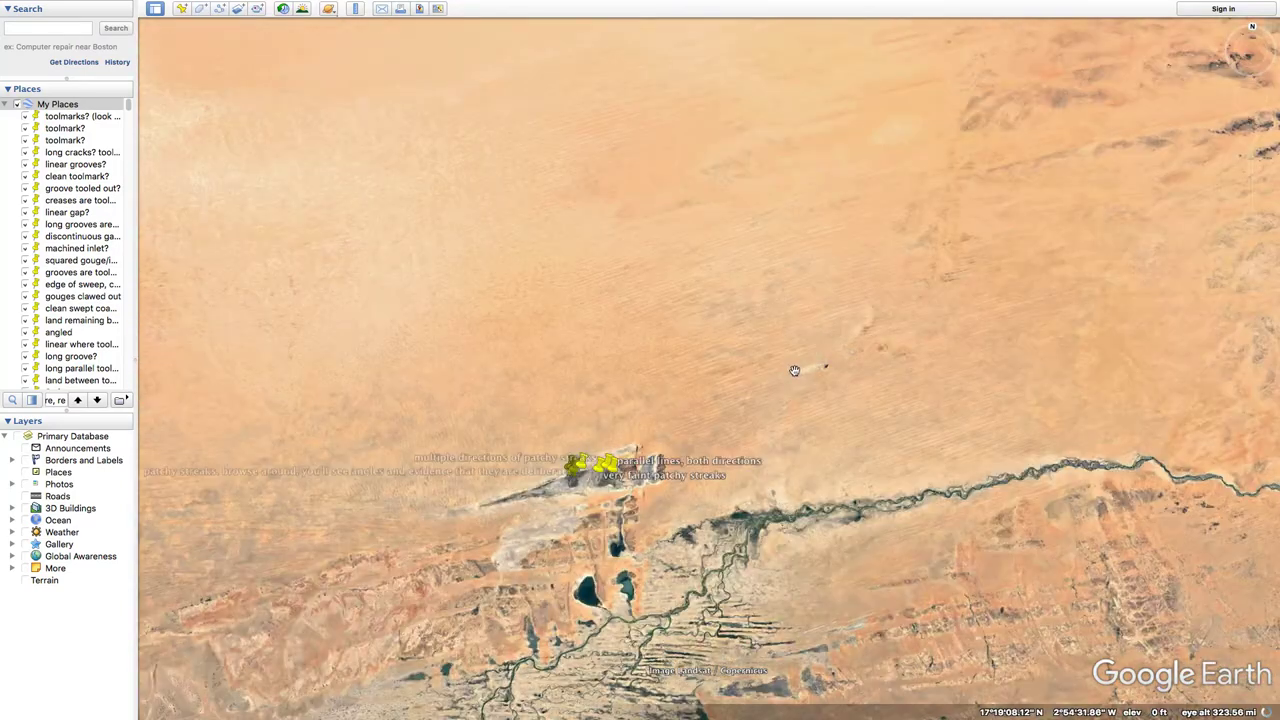
Step: Return to the mottled plateau's southern edge and examine the terrain around the "walls or ridges meeting awkwardly" placemark
scroll(795, 371, "down", 3)
left_click_drag(802, 398, 883, 540)
left_click_drag(911, 195, 887, 342)
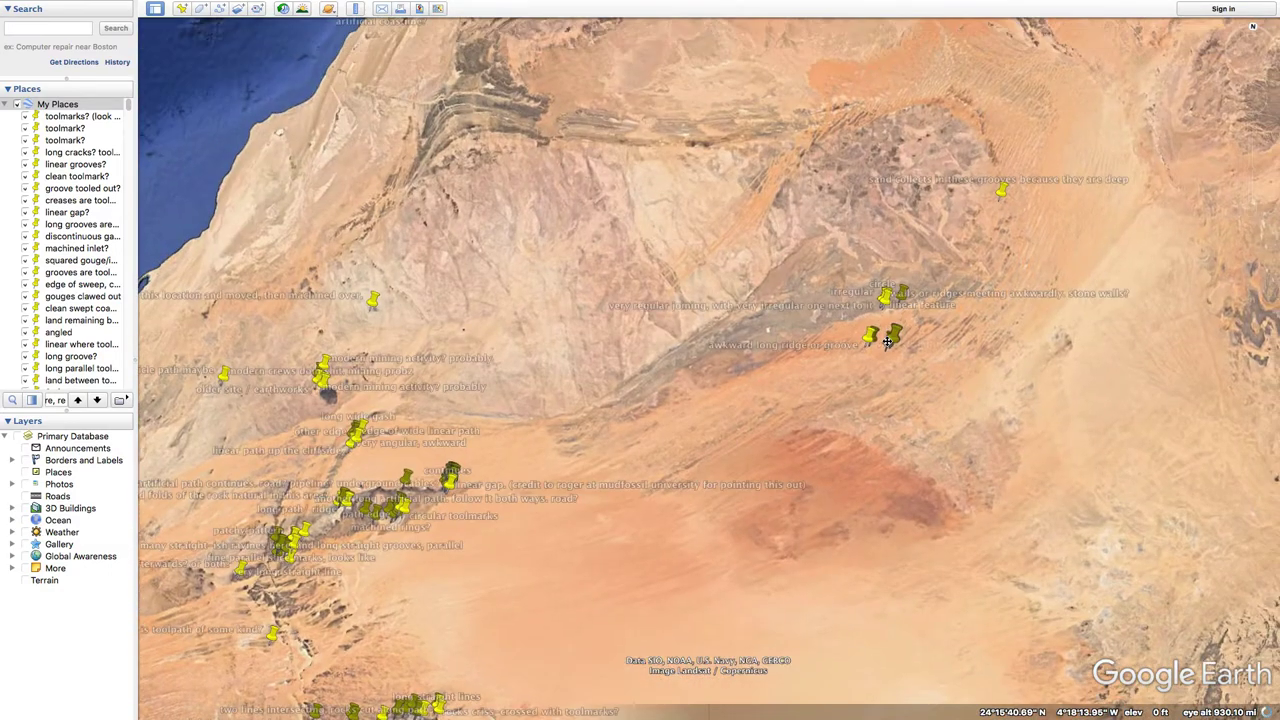
scroll(887, 342, "up", 5)
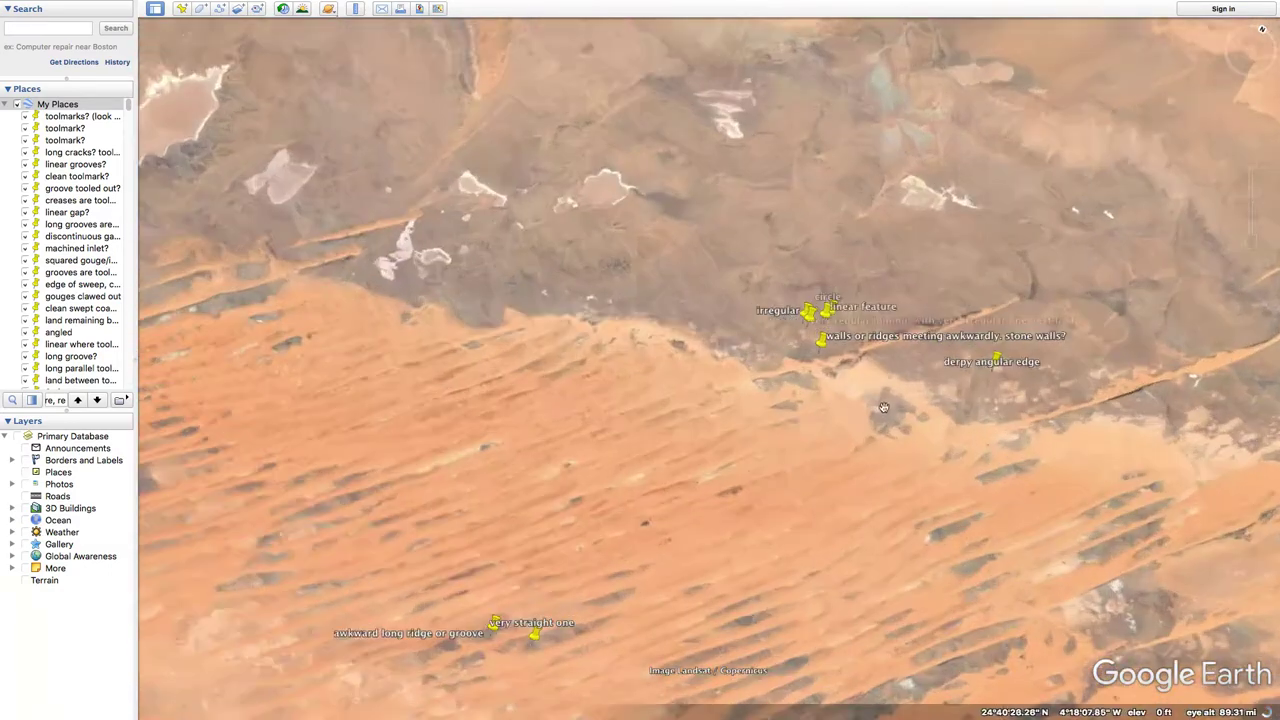
Step: Inspect the parallel sand streaks along the mottled plateau's southeastern and southern edges at close range
left_click_drag(884, 407, 696, 485)
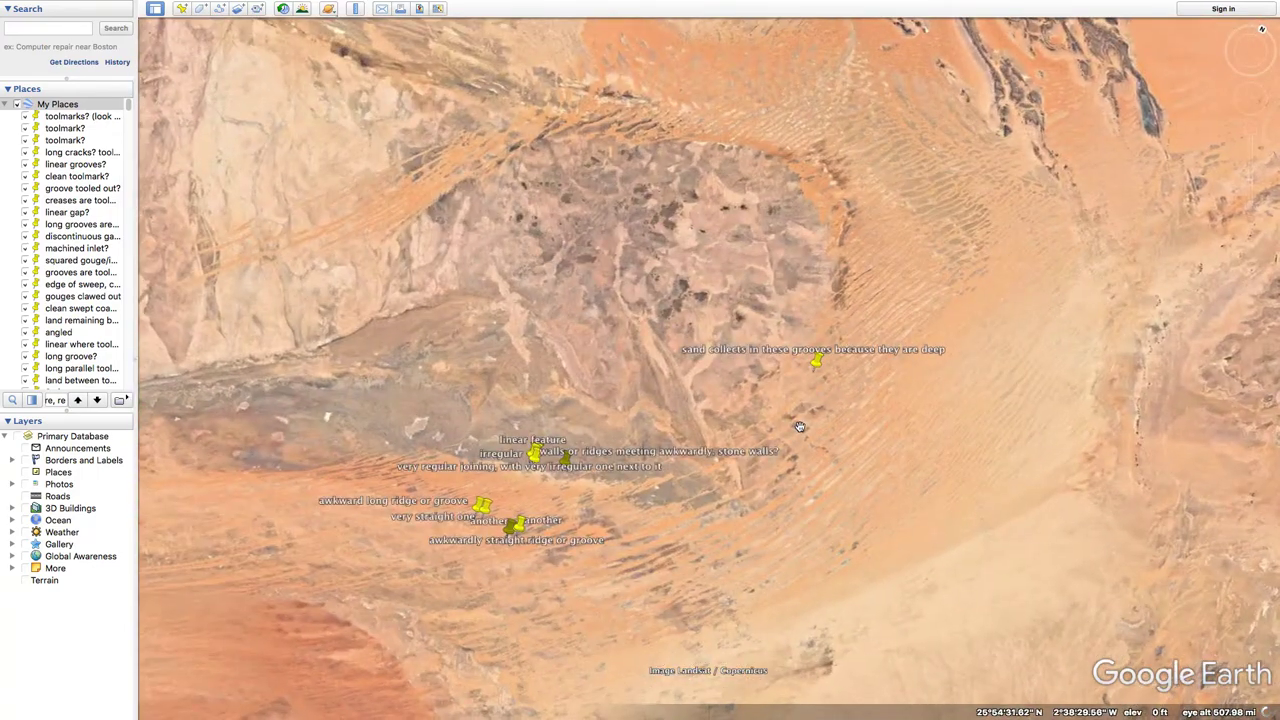
scroll(824, 377, "up", 10)
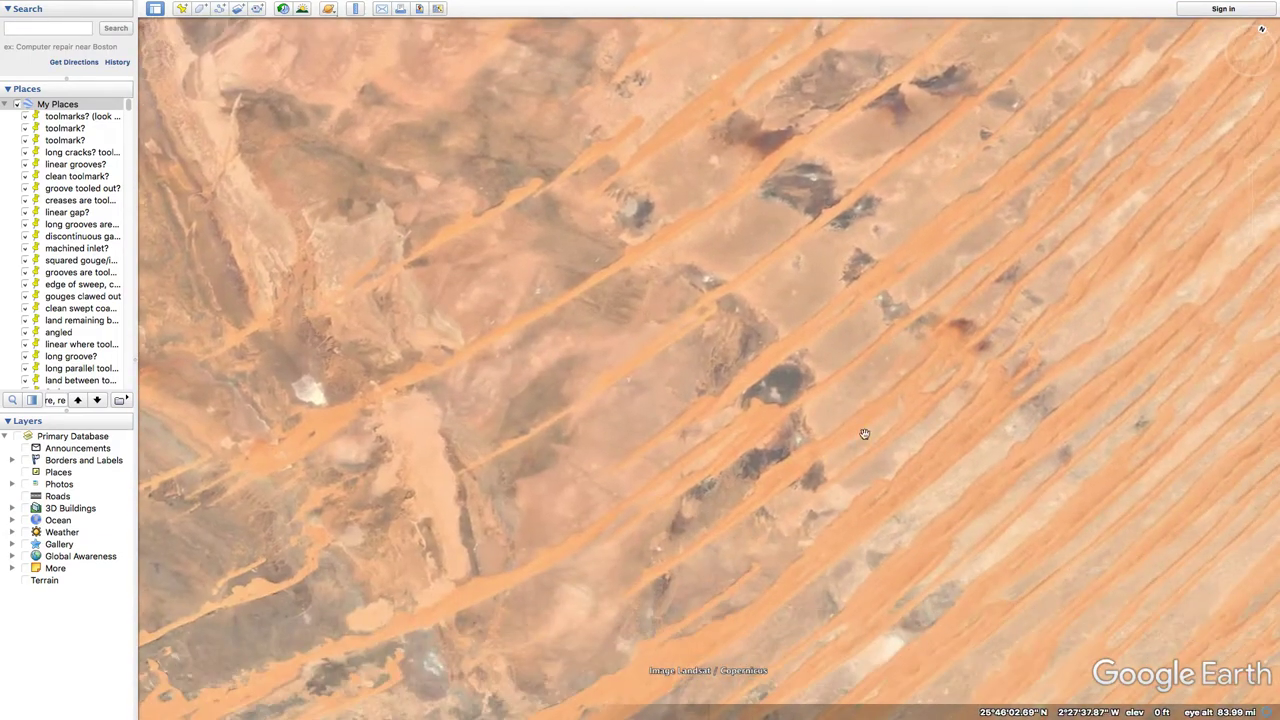
left_click_drag(865, 433, 1023, 277)
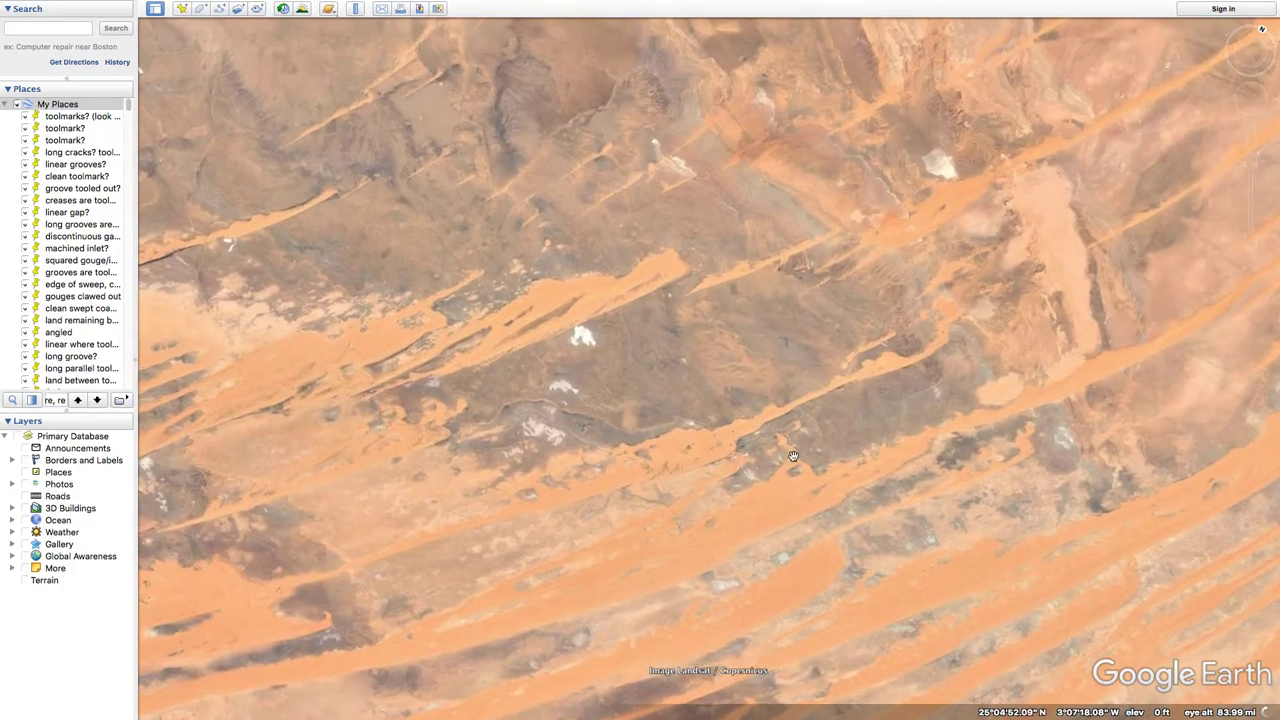
left_click_drag(793, 456, 909, 311)
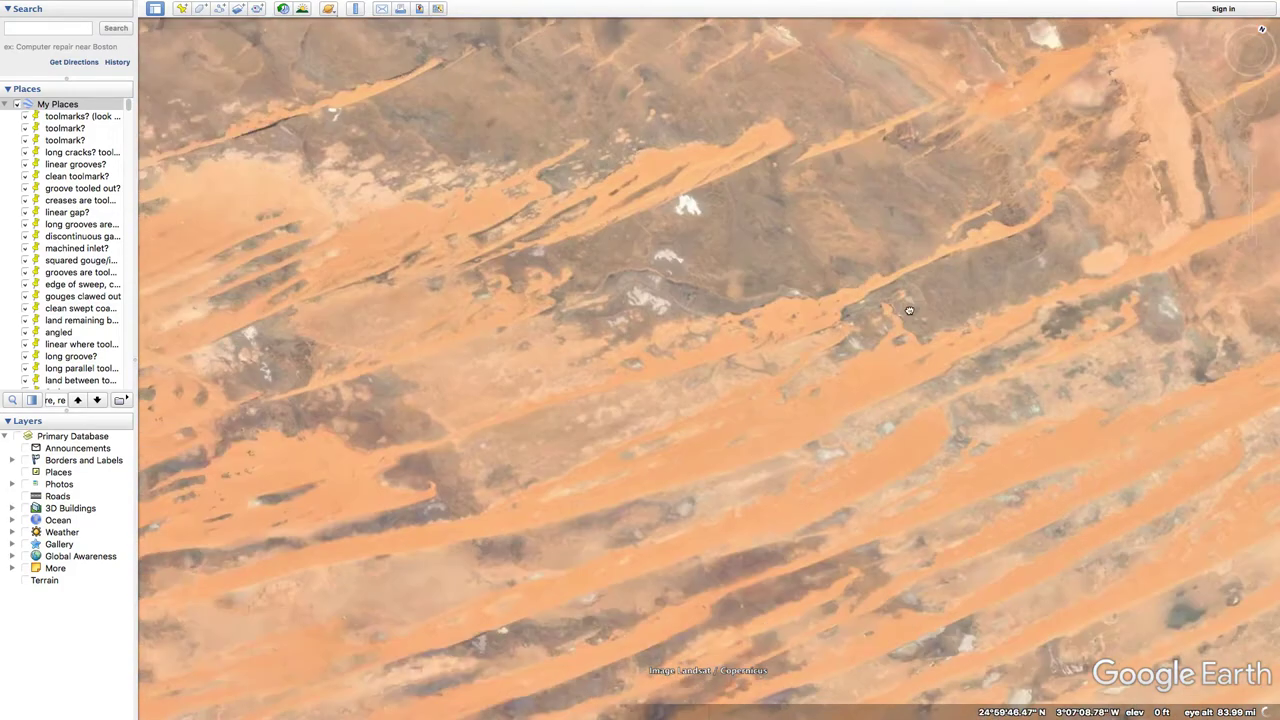
scroll(908, 311, "down", 5)
left_click_drag(735, 388, 953, 269)
Step: Survey the mottled plateau and the streaked sand around it at regional scale, in relation to the rest of northwest Africa
scroll(953, 268, "down", 5)
scroll(950, 268, "down", 10)
scroll(820, 301, "up", 6)
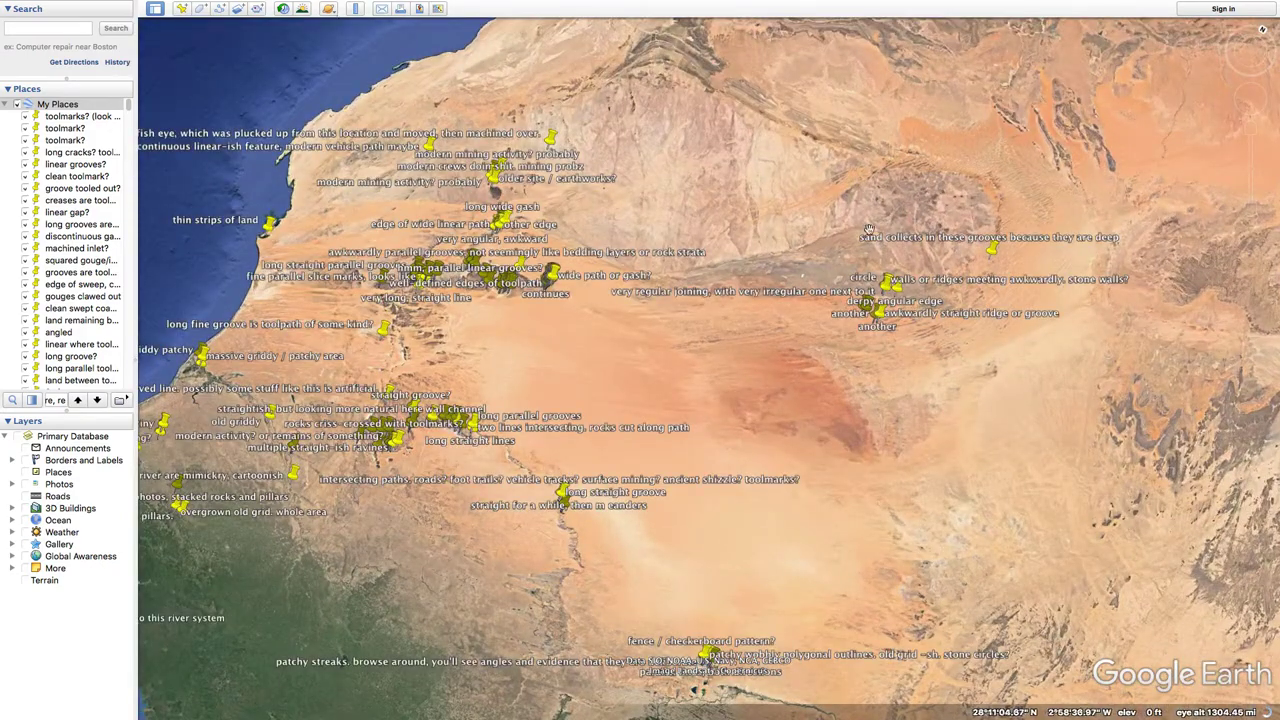
left_click_drag(868, 408, 866, 533)
scroll(886, 417, "up", 5)
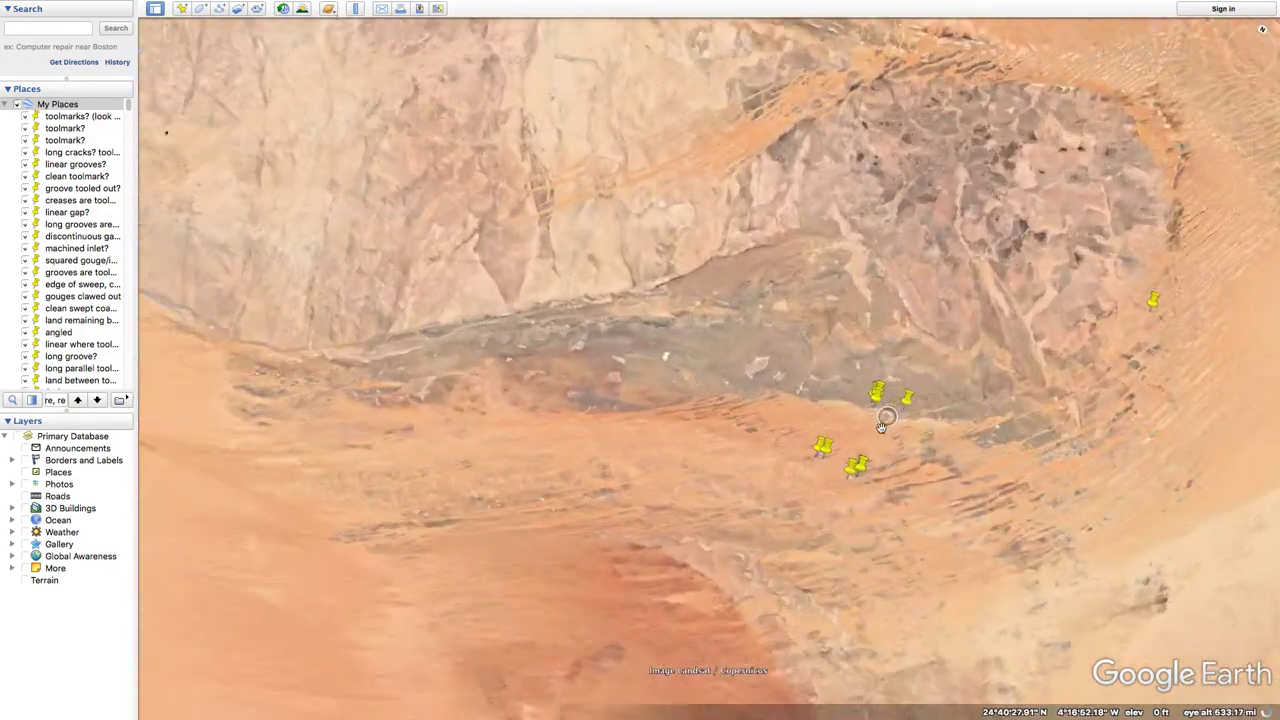
middle_click_drag(910, 402, 943, 398)
scroll(942, 400, "up", 5)
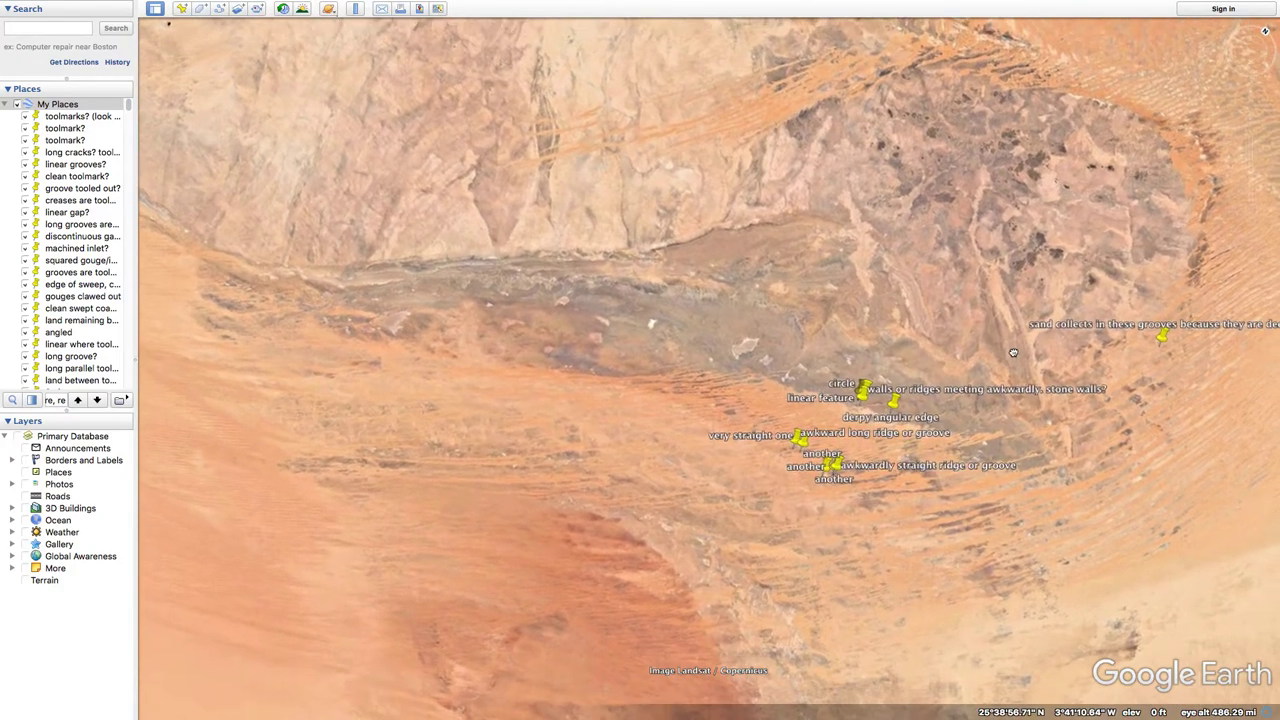
scroll(837, 469, "down", 6)
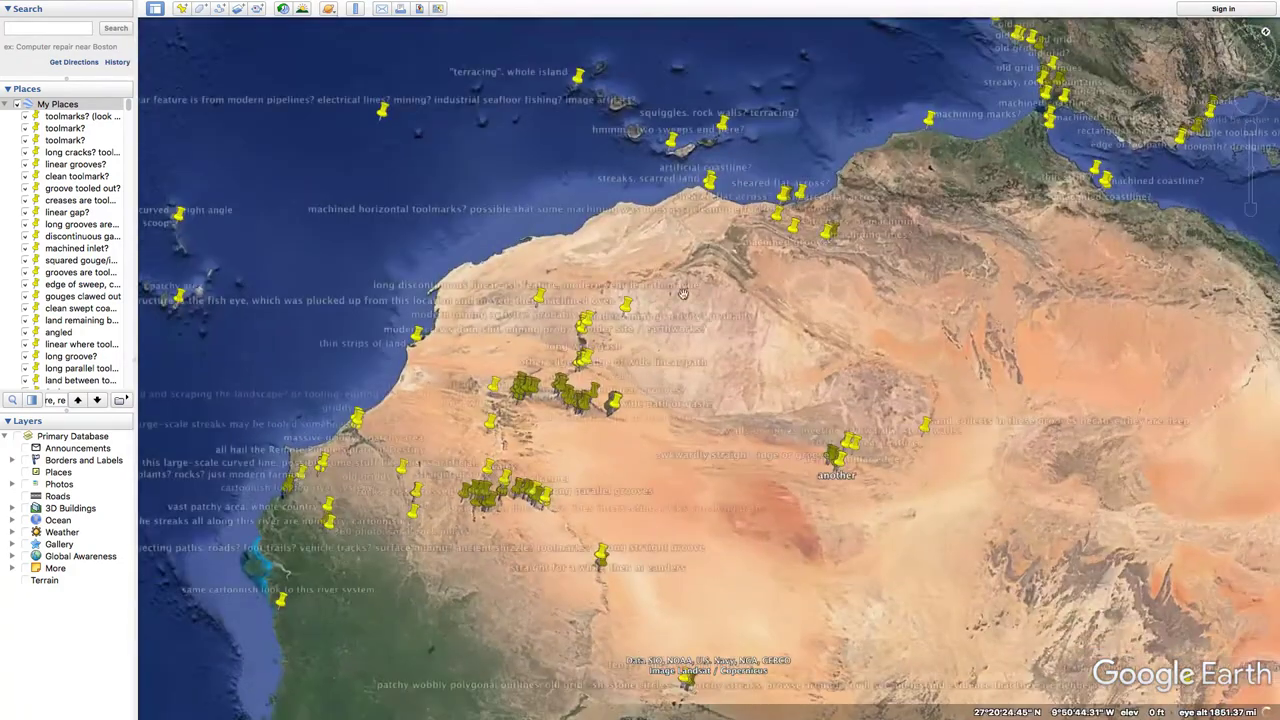
Step: Inspect the line at the "awkward long ridge or groove" placemark and trace it to its western end
scroll(806, 463, "up", 10)
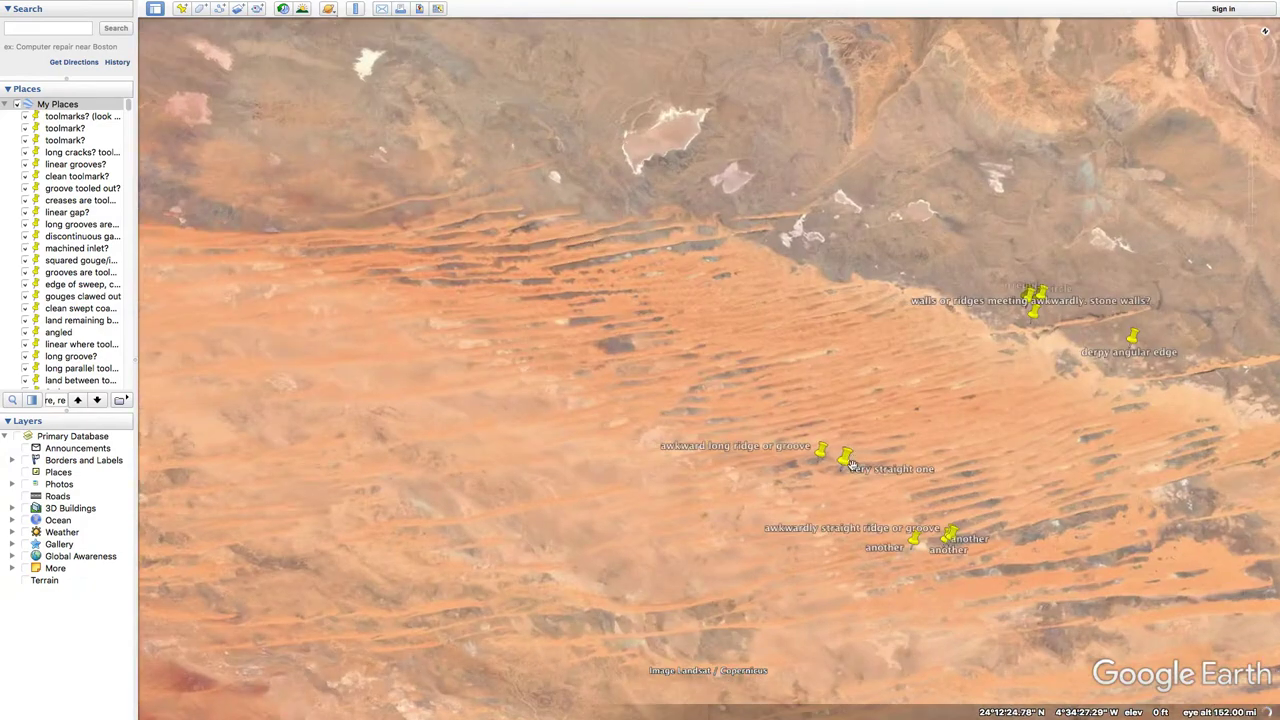
scroll(849, 420, "up", 3)
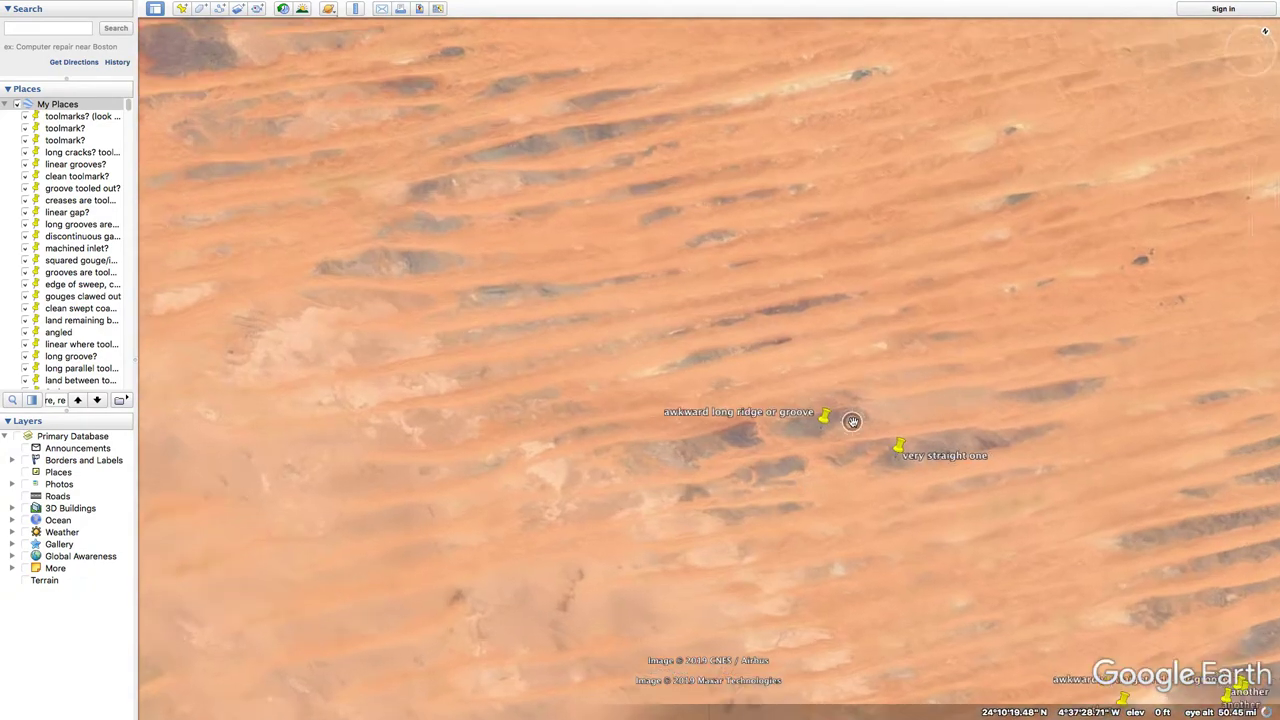
scroll(785, 443, "up", 5)
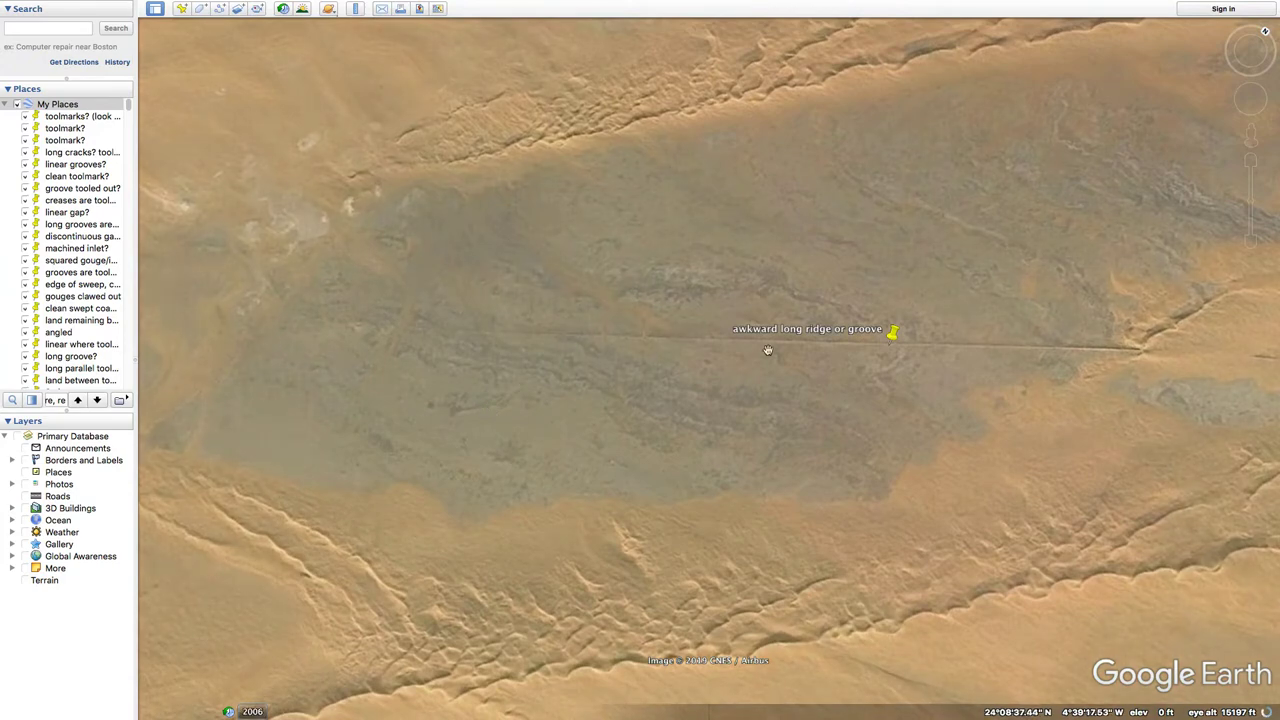
left_click_drag(563, 337, 703, 380)
left_click_drag(420, 366, 523, 363)
scroll(738, 382, "up", 3)
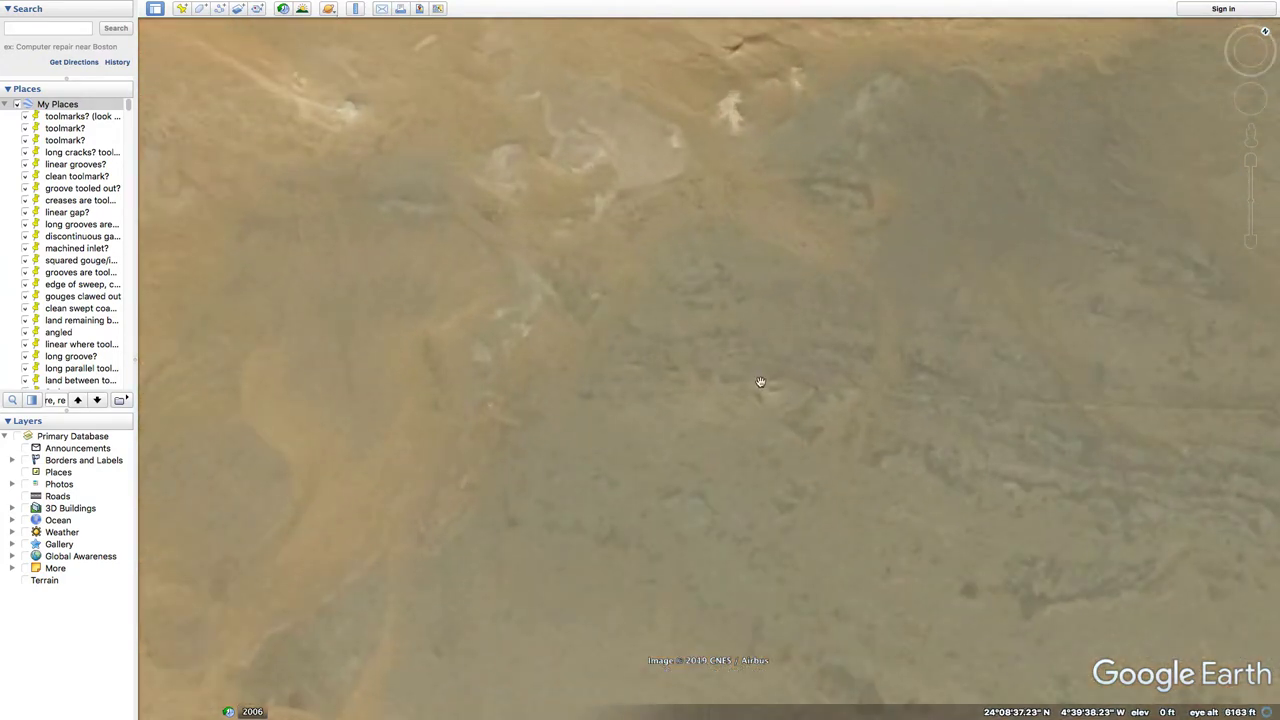
Step: Trace the "awkward long ridge or groove" line eastward past its placemark to where it enters the sand
left_click_drag(839, 390, 511, 417)
left_click_drag(880, 424, 493, 447)
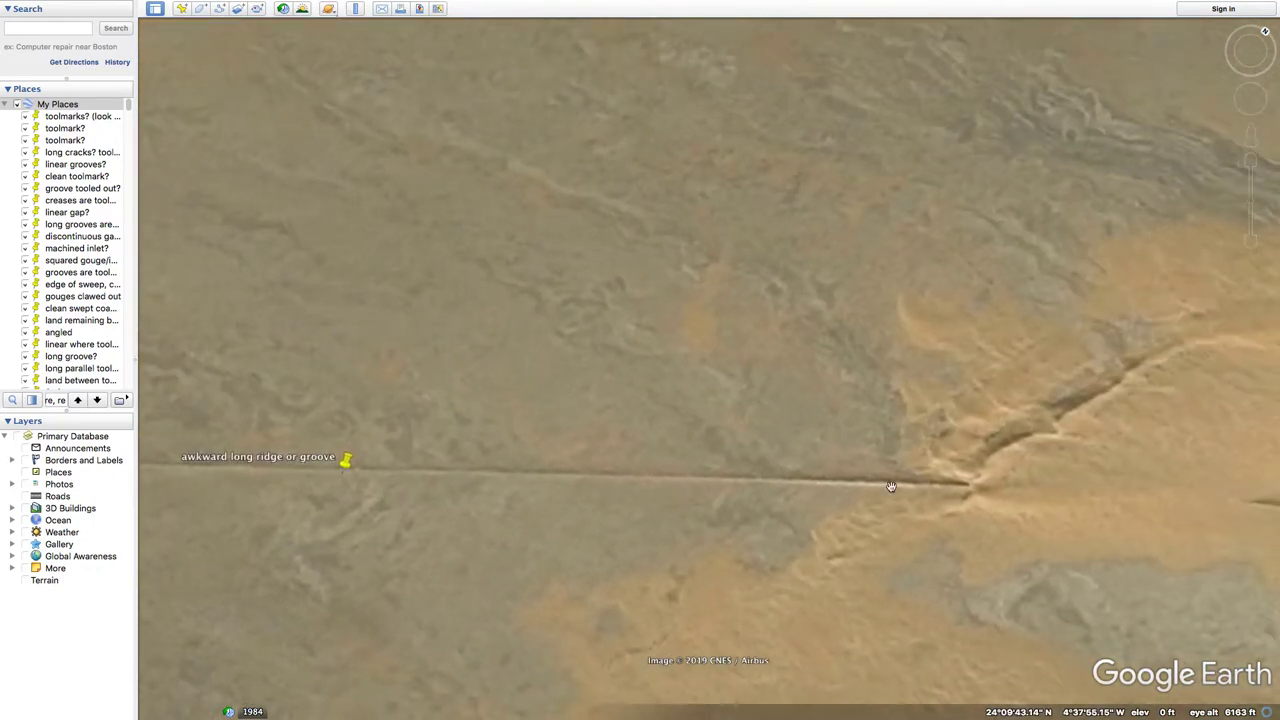
left_click_drag(966, 481, 734, 485)
left_click_drag(862, 489, 643, 492)
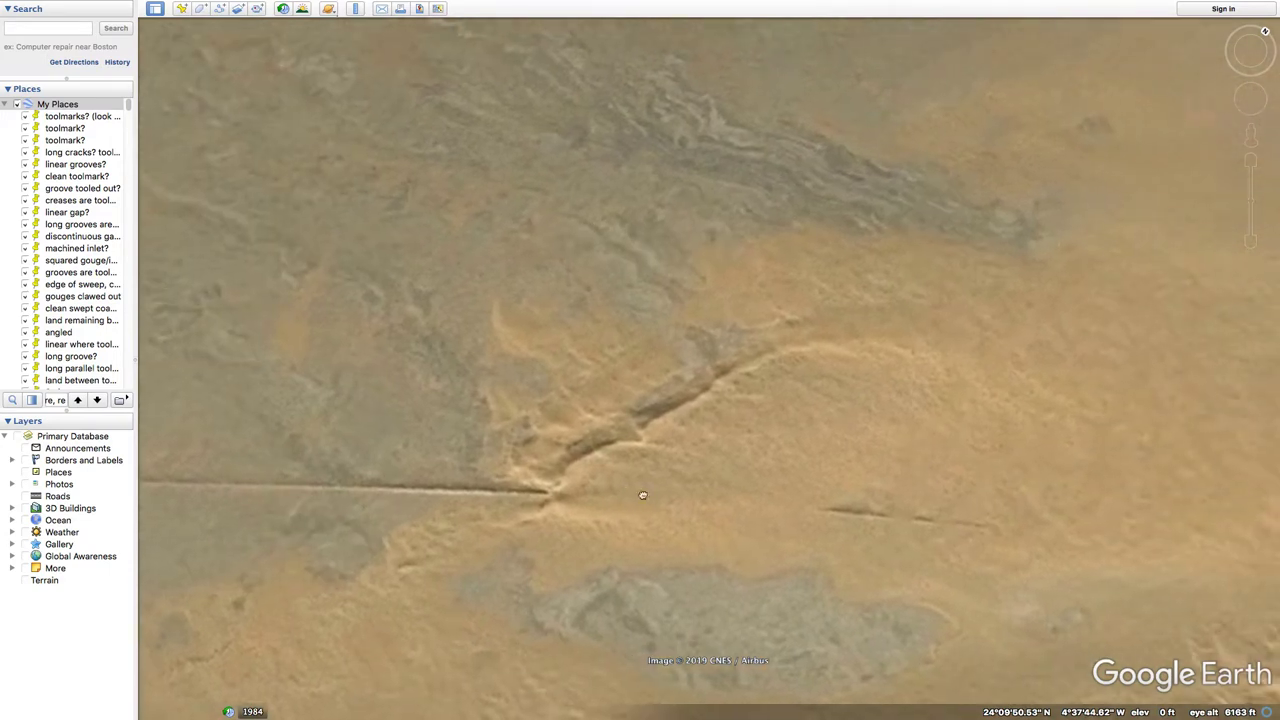
scroll(811, 497, "down", 5)
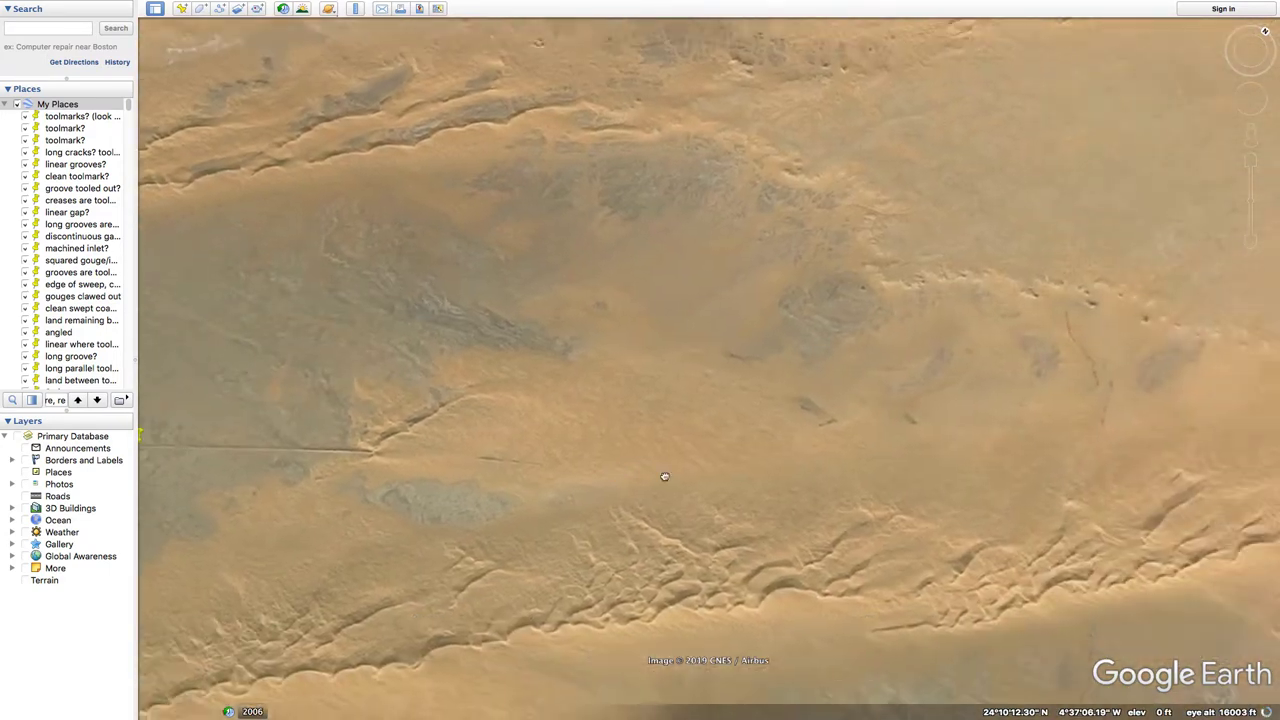
Step: Examine the rippled dune band and the thin dark line northeast of the "very straight one" placemark
scroll(571, 534, "down", 3)
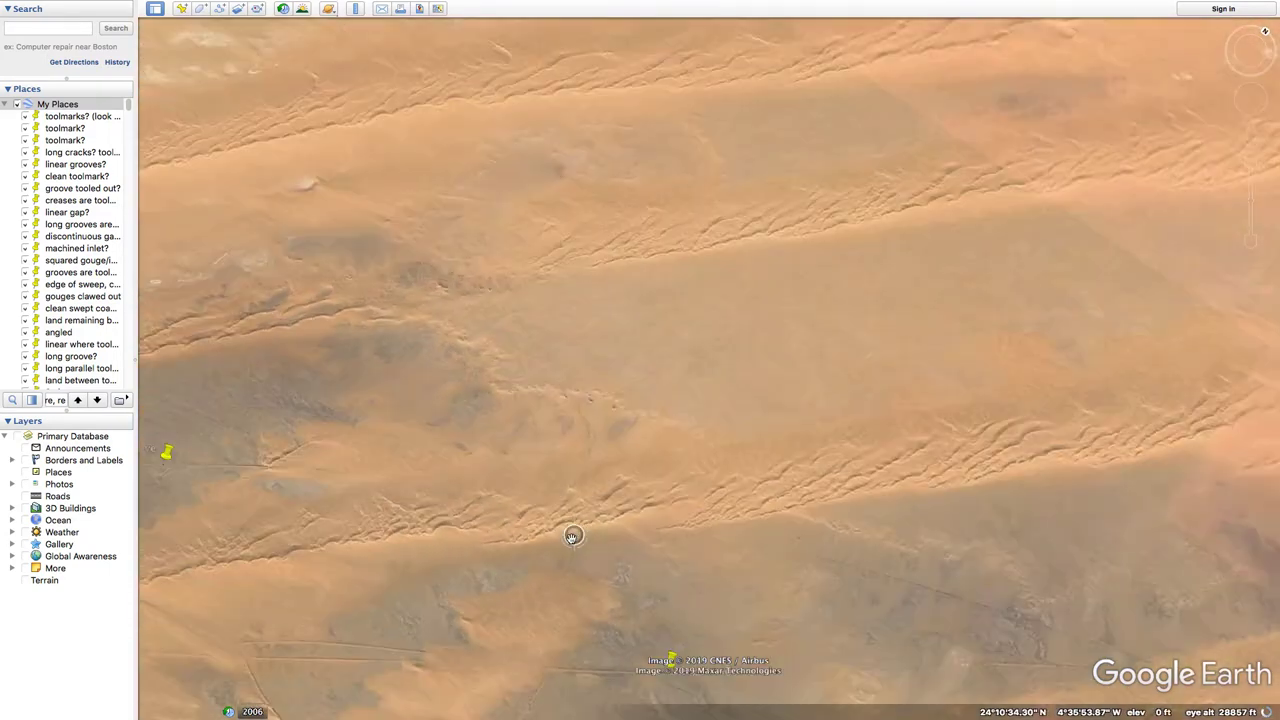
scroll(805, 495, "up", 3)
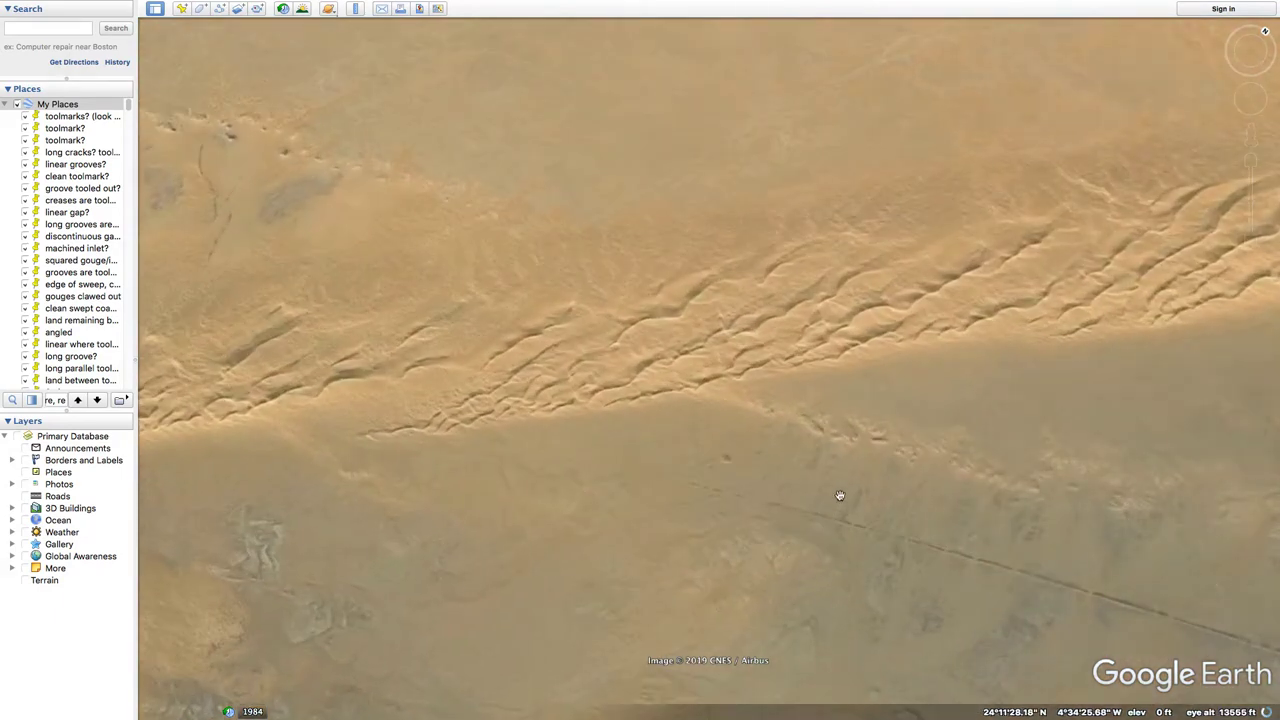
left_click_drag(840, 496, 820, 360)
middle_click_drag(890, 400, 939, 408)
scroll(694, 509, "down", 2)
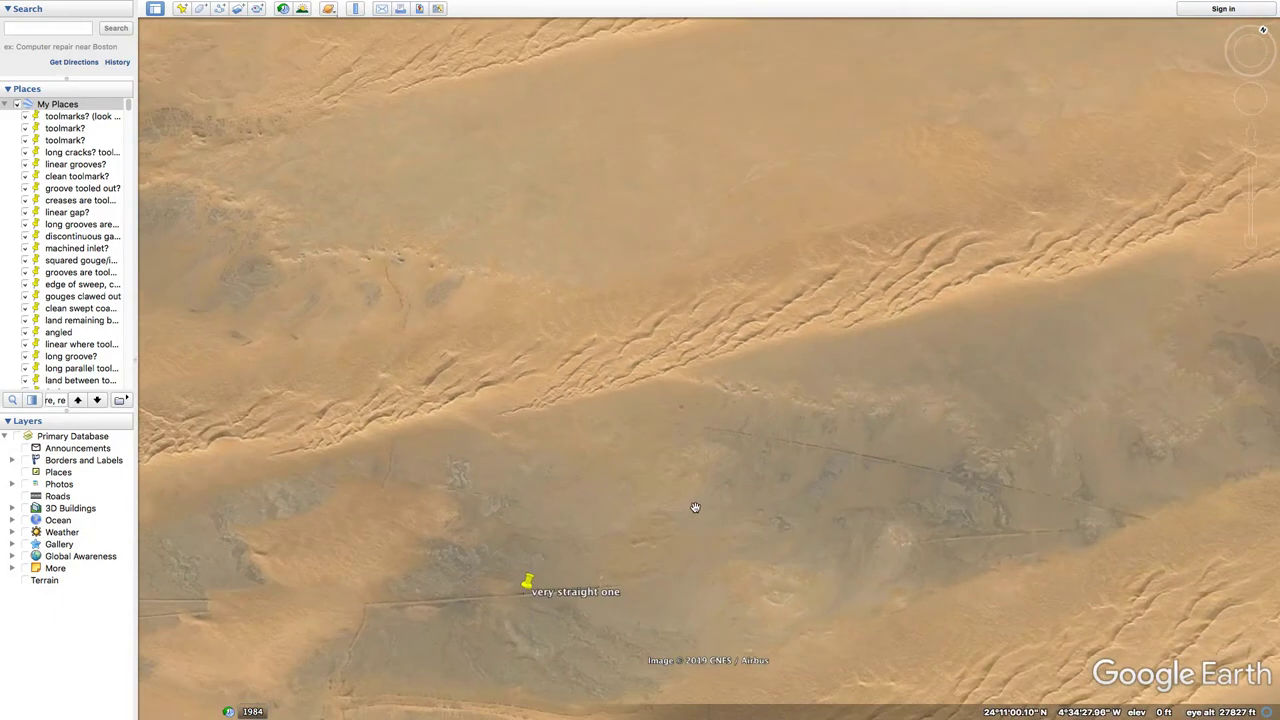
left_click_drag(697, 508, 689, 498)
scroll(694, 424, "up", 2)
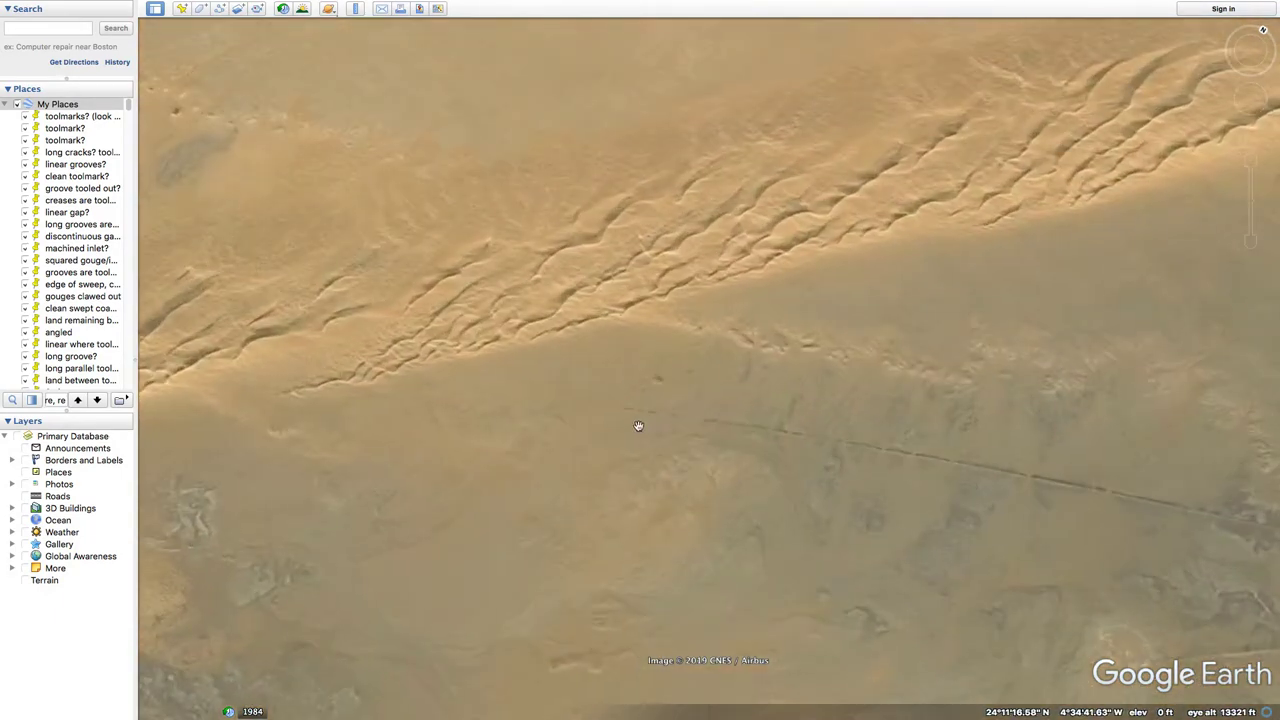
Step: Trace the broken dark line northeast of "very straight one" at close range to its eastern end at the sand
scroll(638, 430, "down", 5)
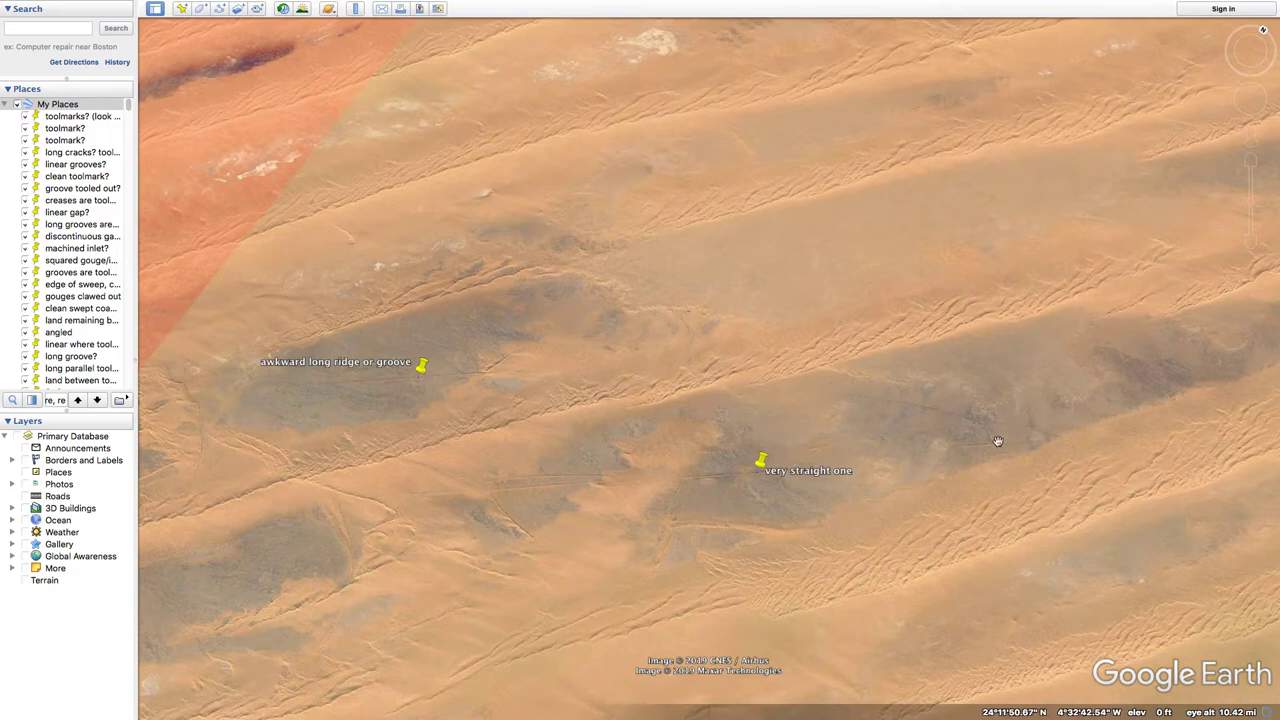
scroll(914, 391, "up", 10)
left_click_drag(484, 377, 564, 370)
scroll(564, 370, "down", 4)
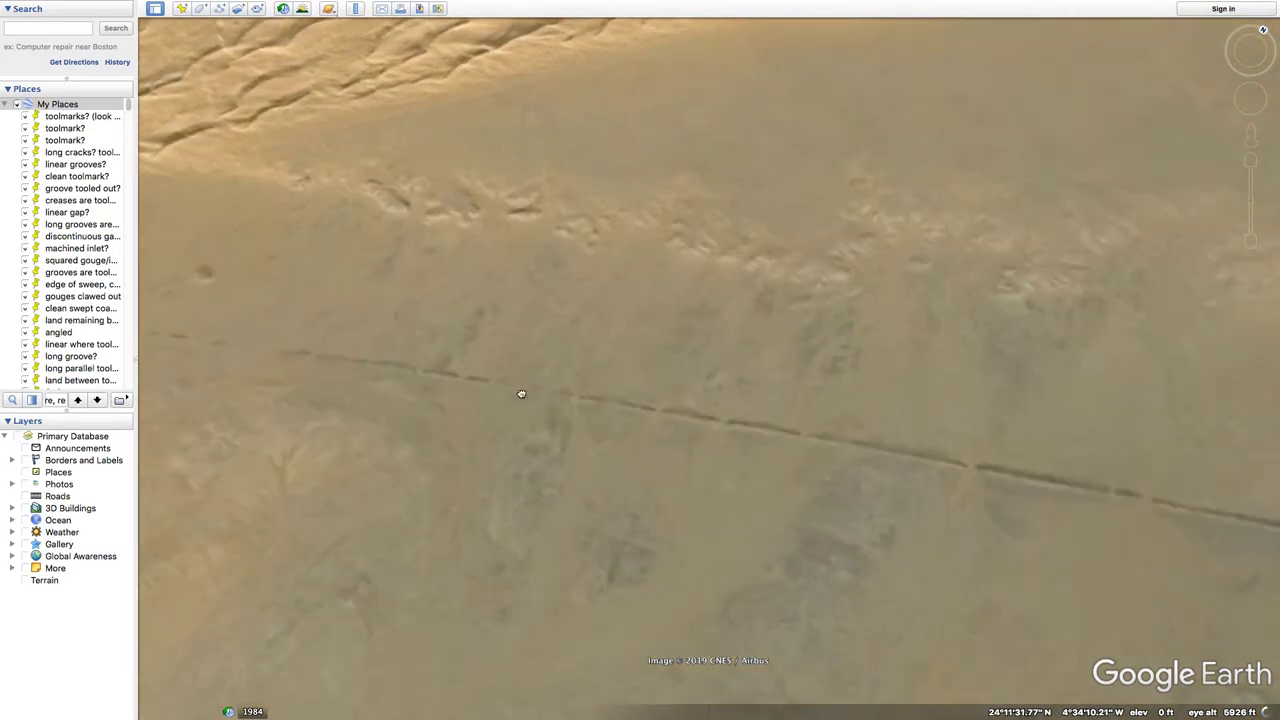
scroll(600, 422, "up", 5)
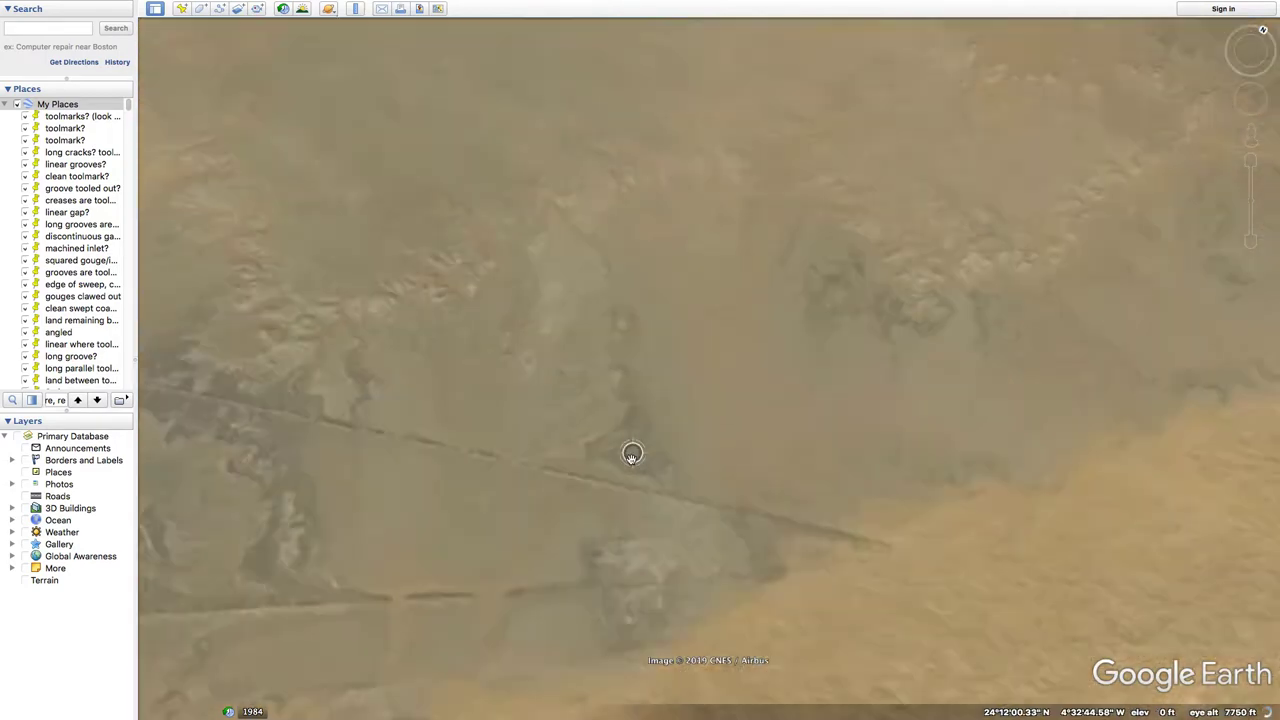
Step: Examine the near-parallel ridges and the diagonal ridge between the "awkward long ridge or groove" and "very straight one" placemarks
scroll(793, 461, "down", 5)
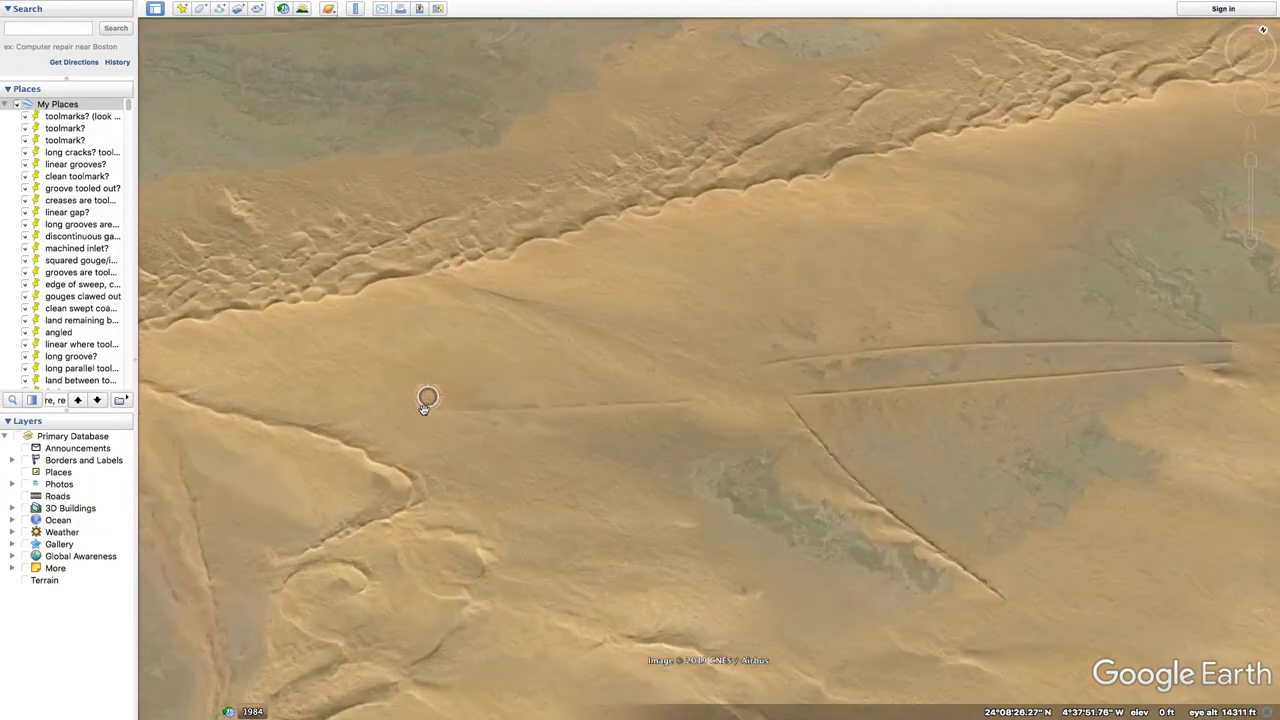
left_click_drag(426, 445, 511, 456)
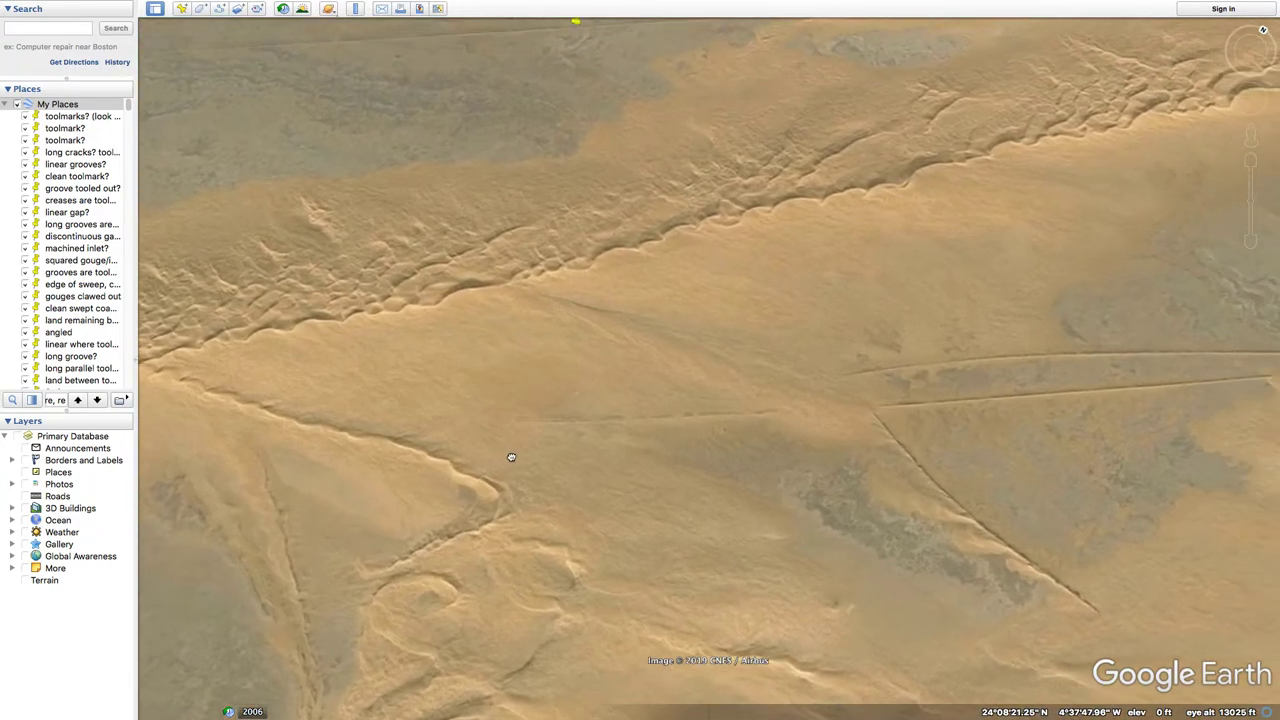
left_click_drag(857, 400, 530, 396)
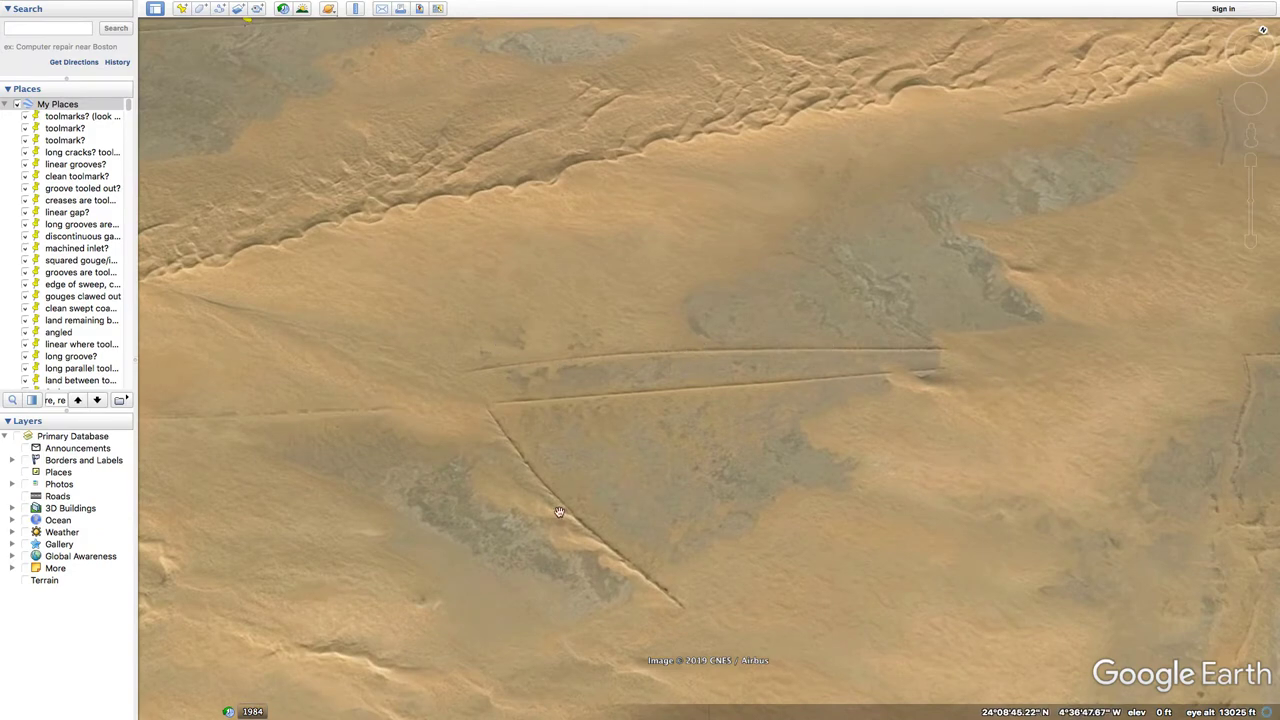
scroll(635, 485, "down", 5)
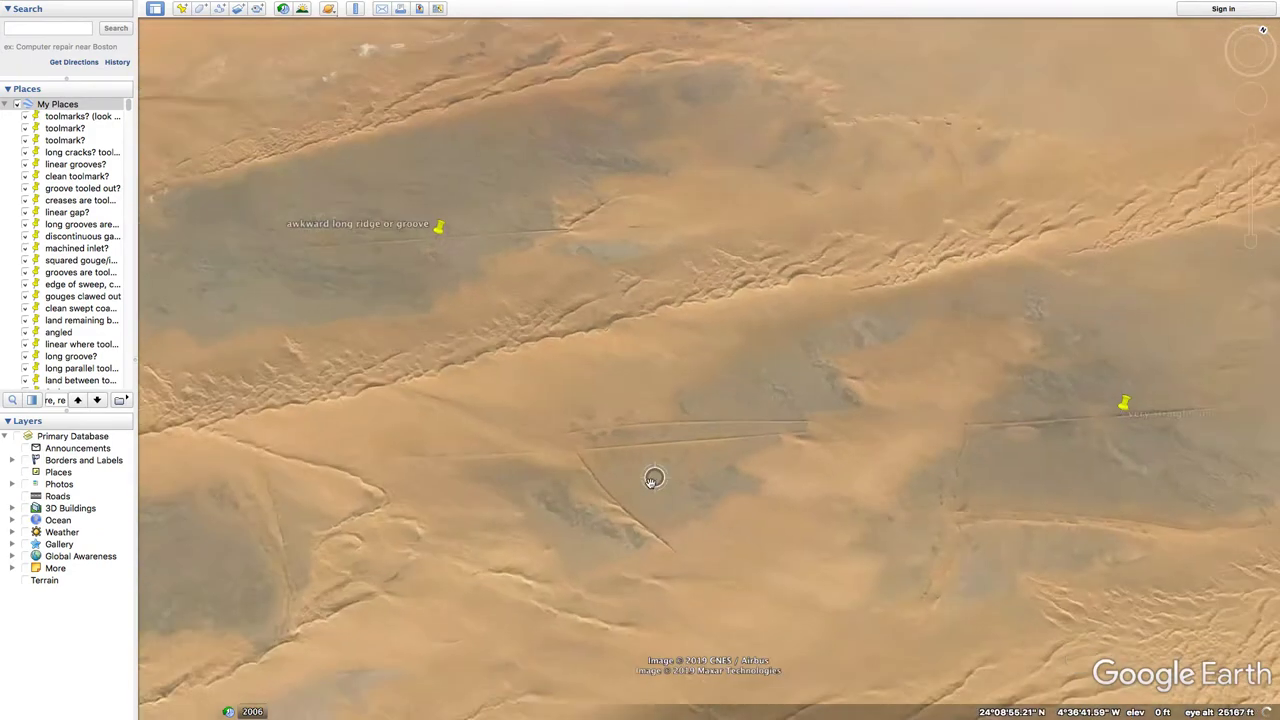
scroll(565, 470, "up", 4)
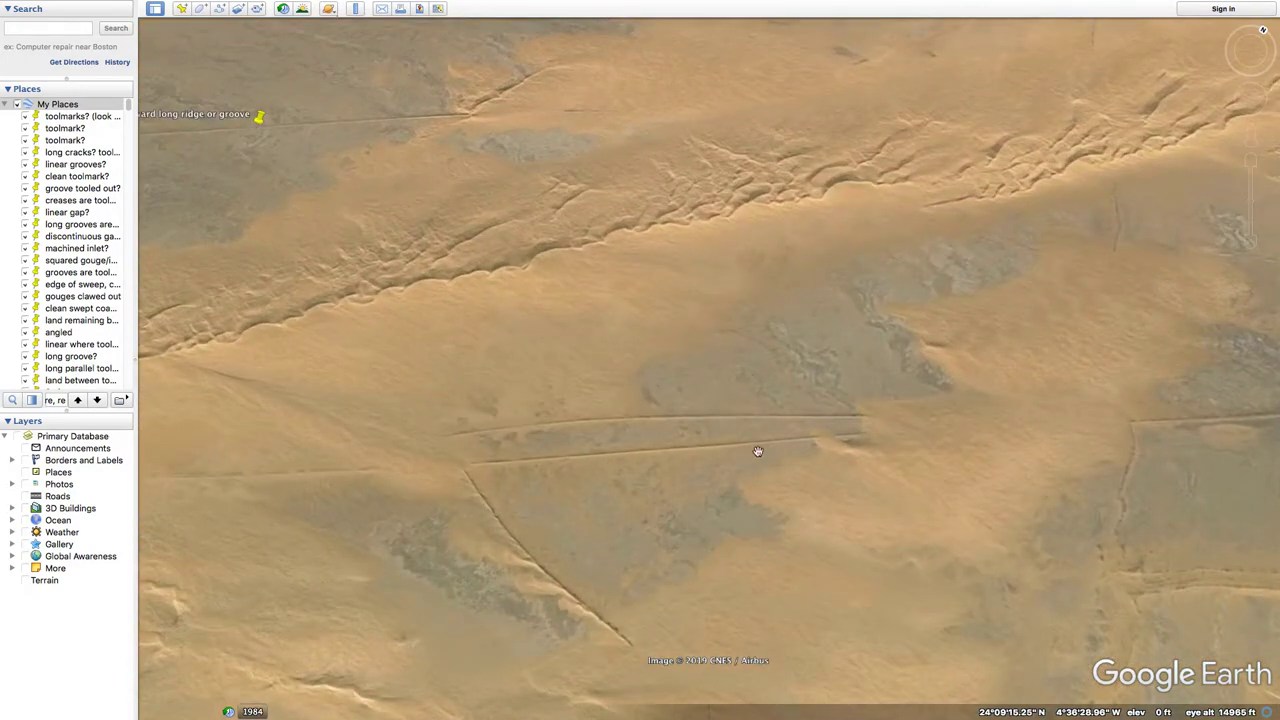
Step: Follow the ridge line eastward through the "very straight one" placemark and inspect the ground beyond its end
left_click_drag(842, 442, 556, 479)
left_click_drag(885, 457, 670, 470)
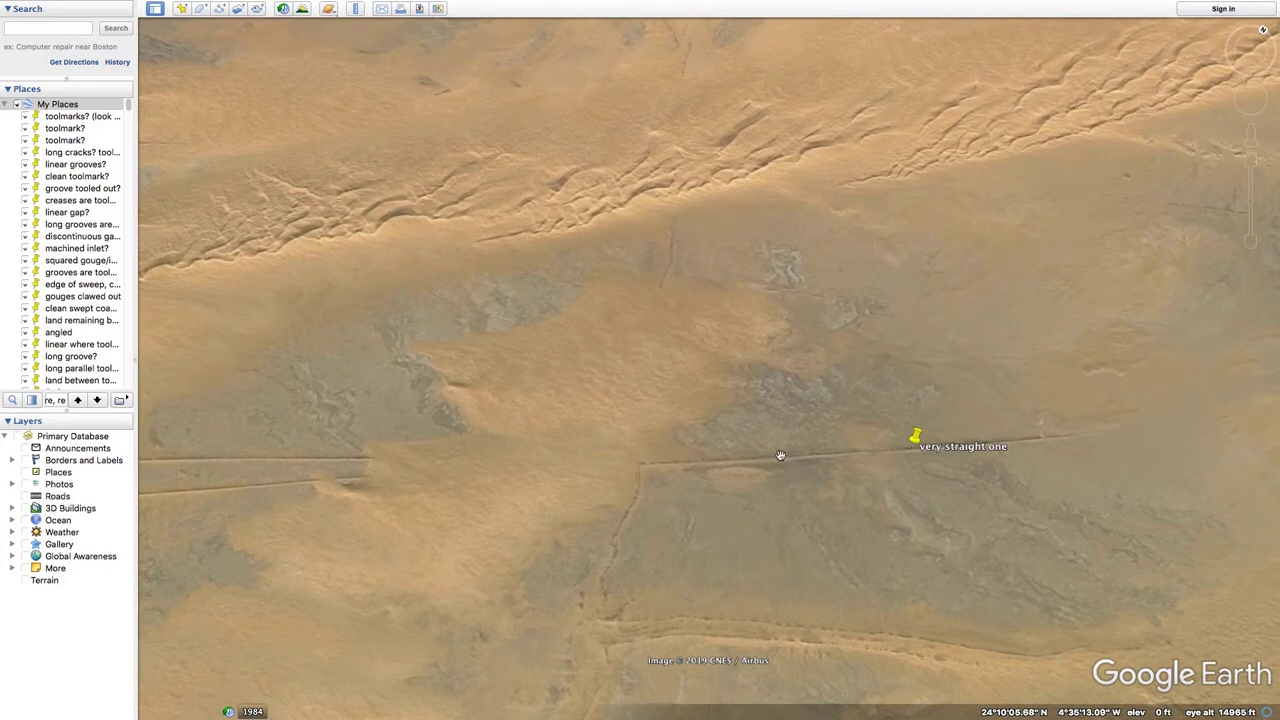
mouse_move(900, 447)
left_mouse_down()
mouse_move(866, 467)
mouse_move(915, 466)
left_mouse_up()
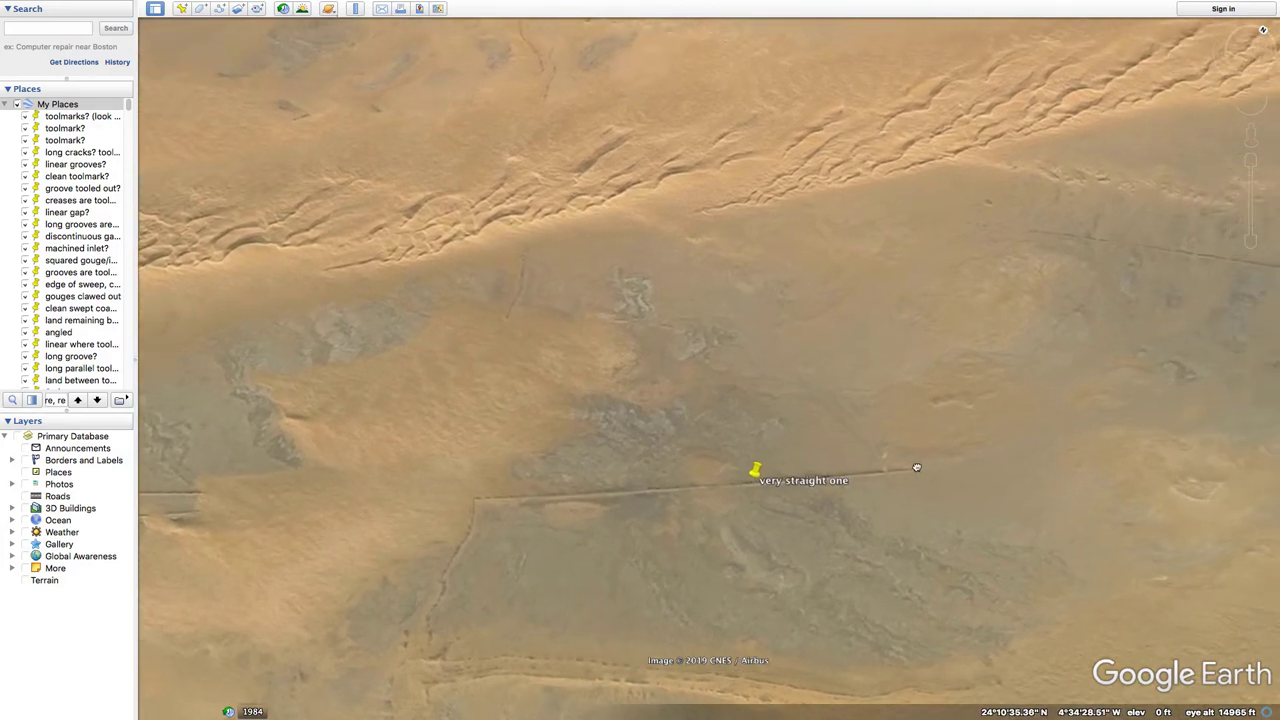
scroll(917, 459, "up", 5)
left_click_drag(784, 499, 620, 517)
left_click_drag(797, 503, 616, 545)
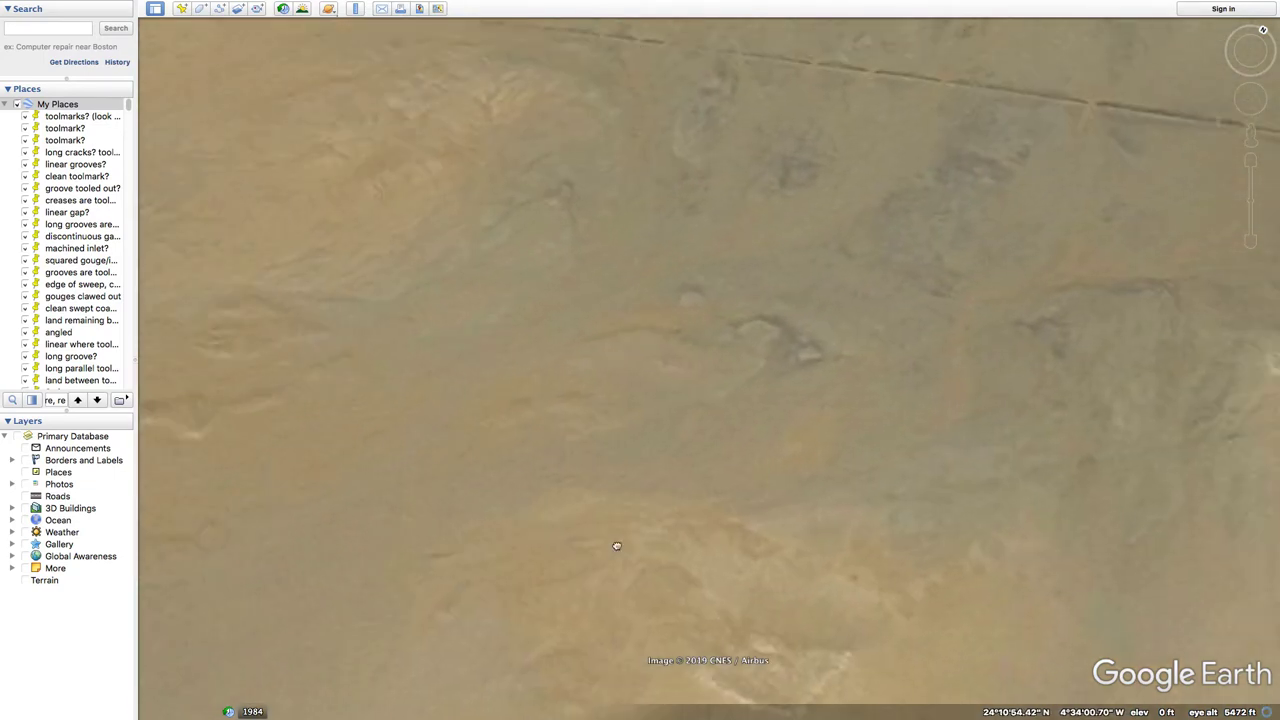
Step: Follow the two converging lines east of "very straight one" to the edge of the sand
scroll(677, 563, "down", 5)
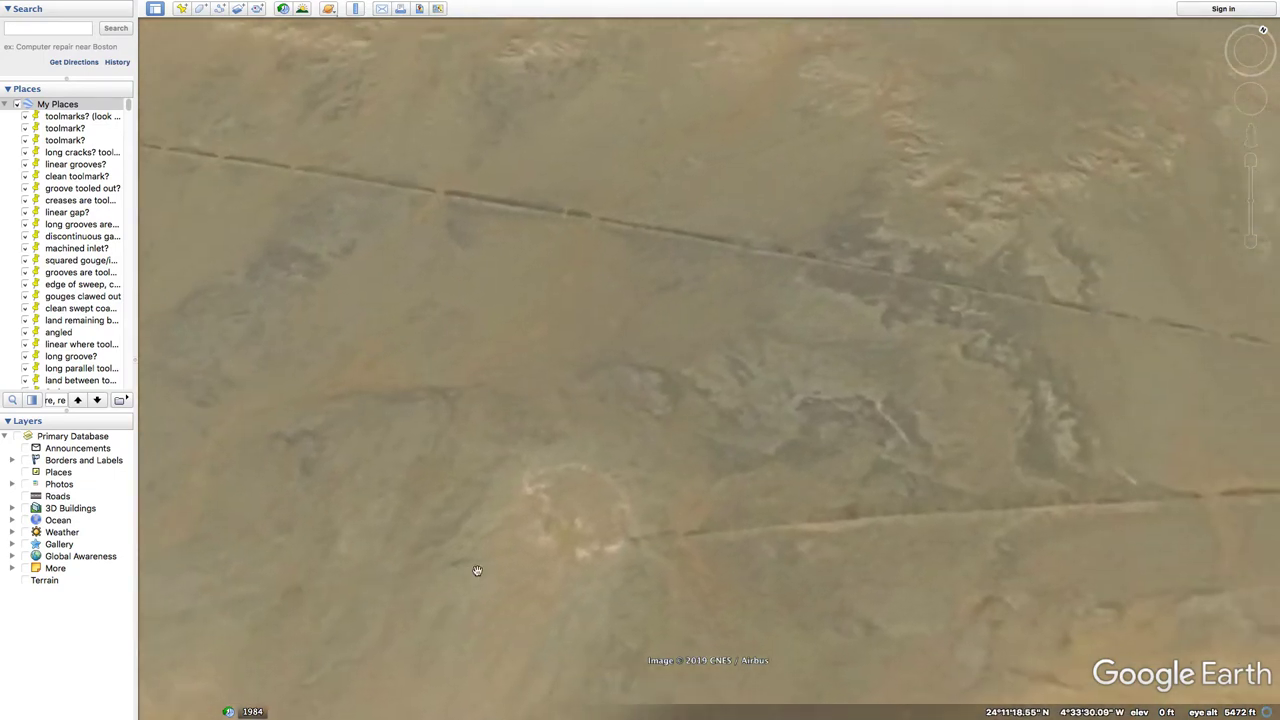
scroll(551, 543, "up", 5)
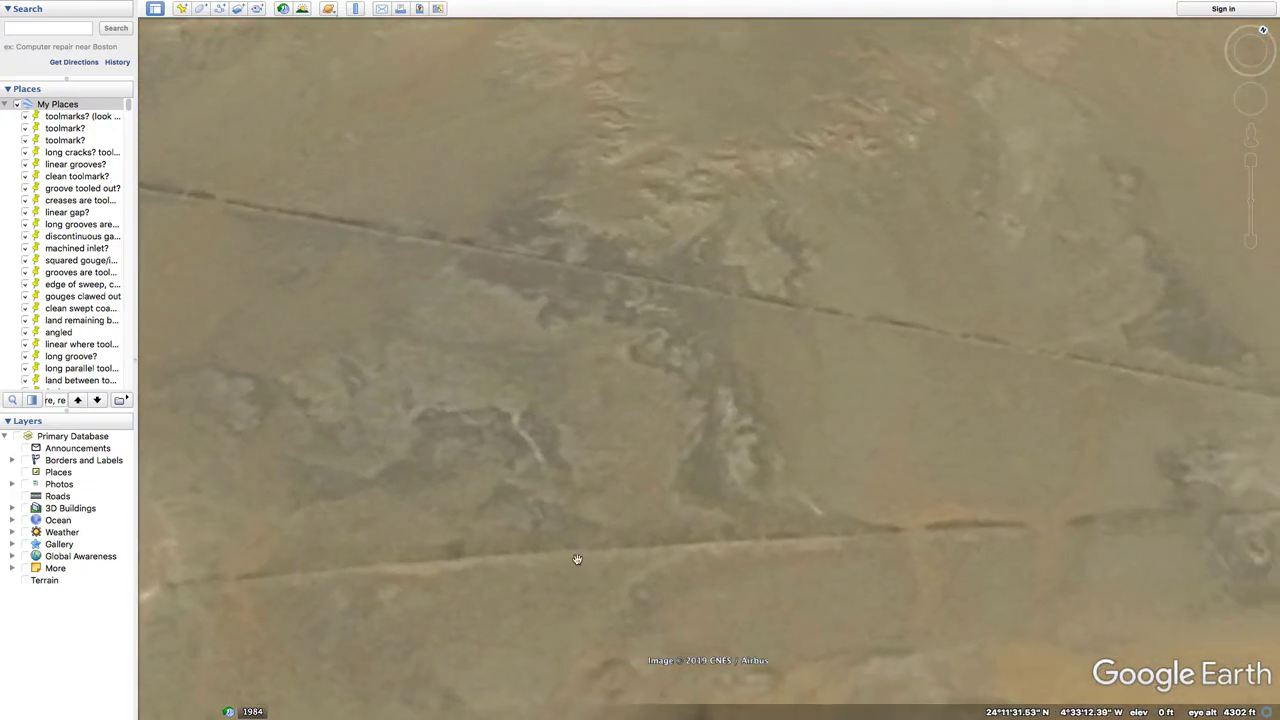
left_click_drag(558, 532, 457, 543)
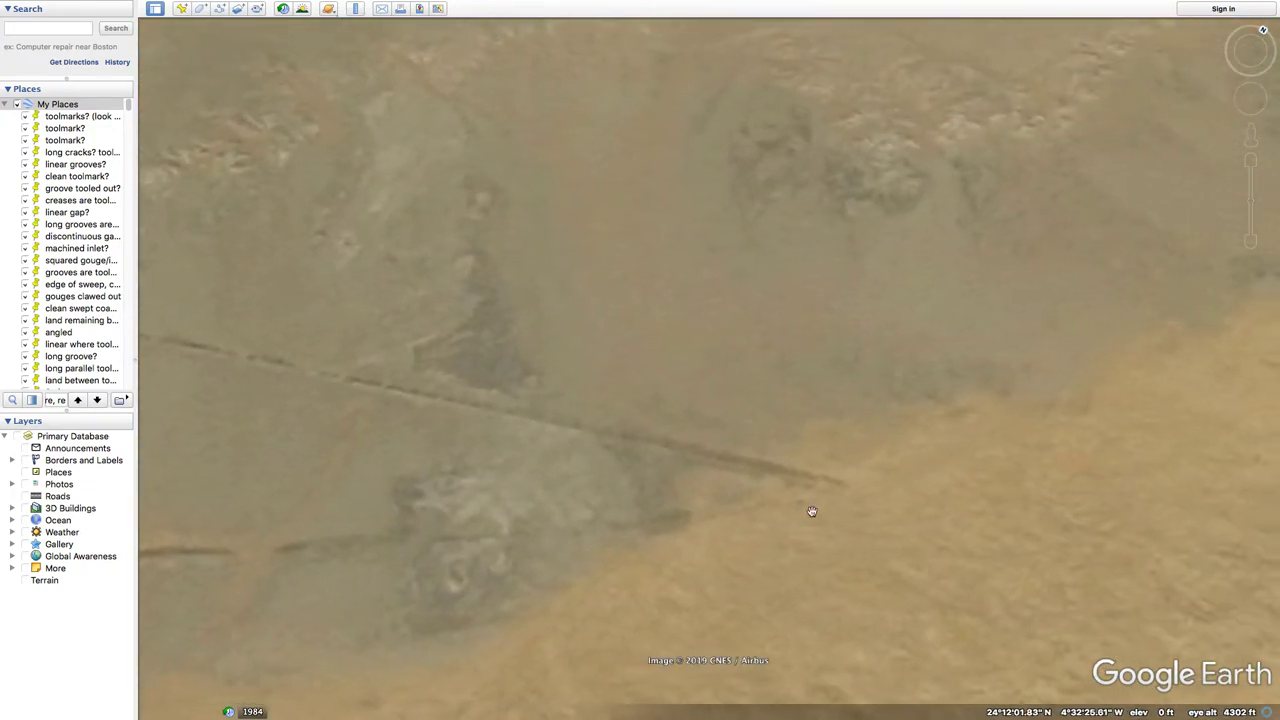